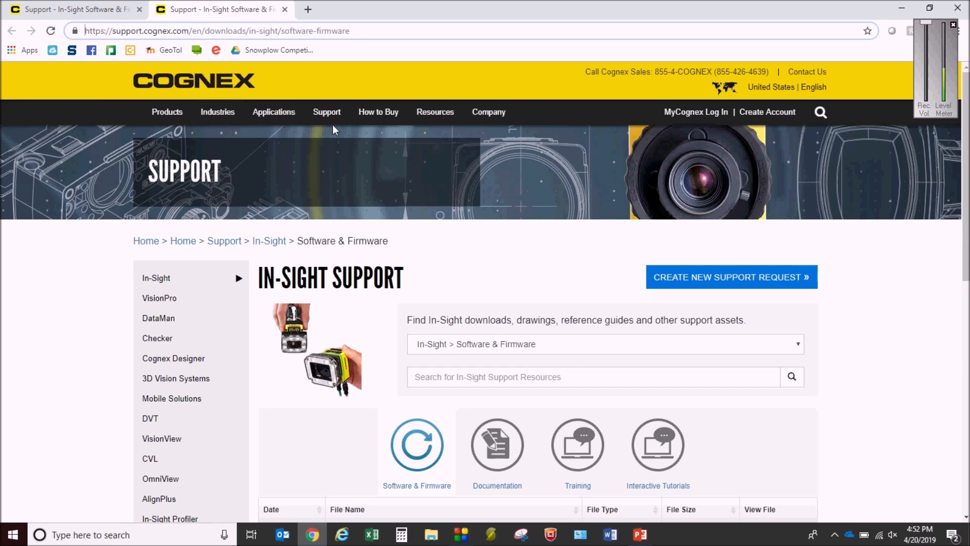
# Step: Open the In-Sight Software & Firmware downloads from the Cognex product support page
pyautogui.moveTo(318, 116)
pyautogui.click(318, 113)
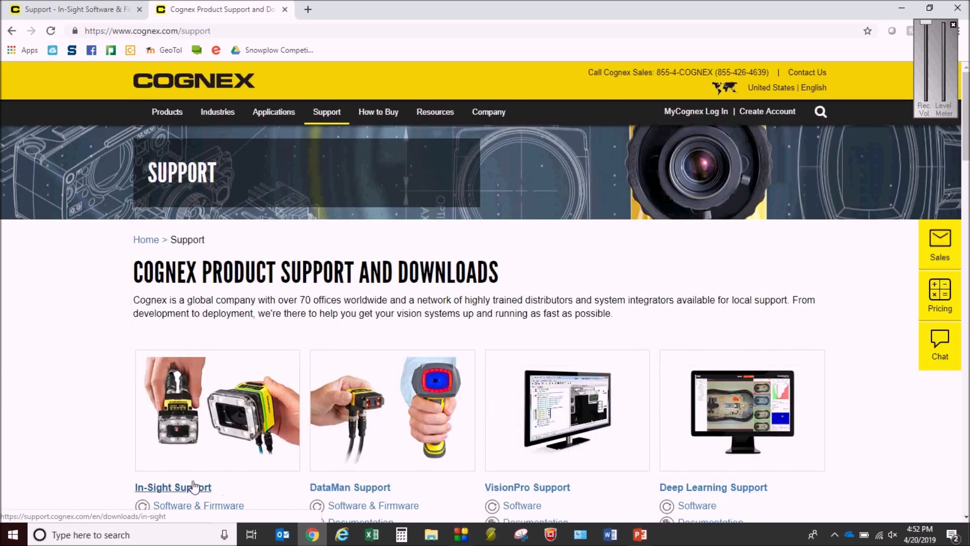
pyautogui.scroll(-2, 485, 303)
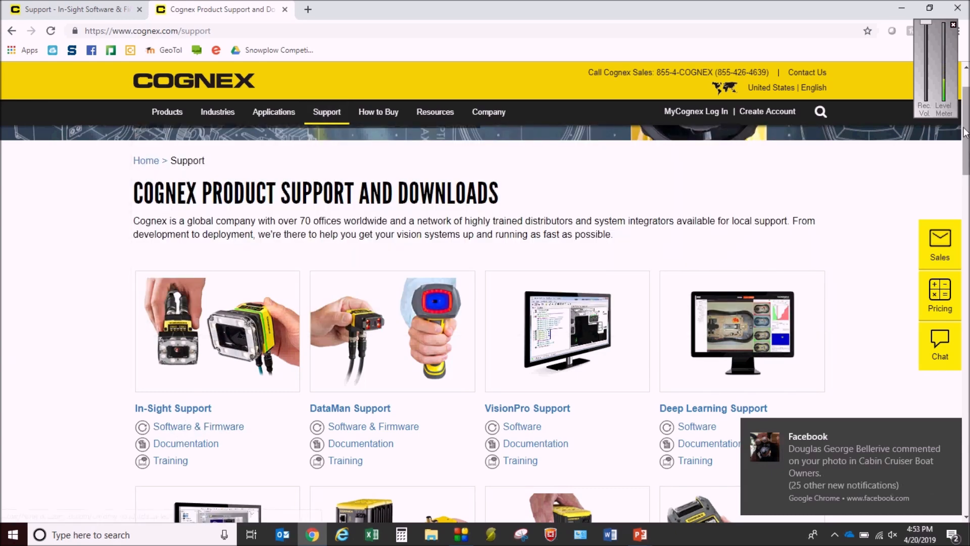
pyautogui.scroll(-2, 197, 404)
pyautogui.scroll(-1, 445, 451)
pyautogui.scroll(1, 445, 452)
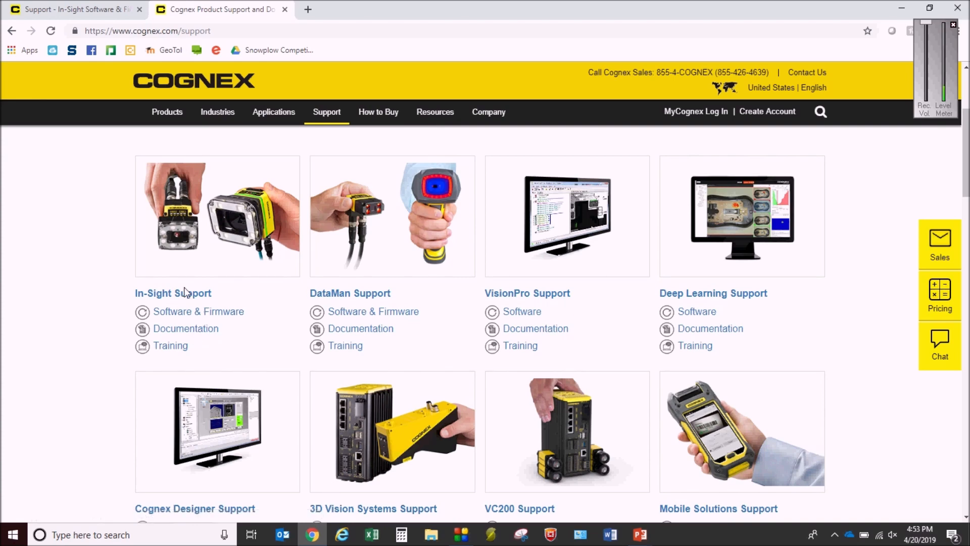
pyautogui.click(216, 316)
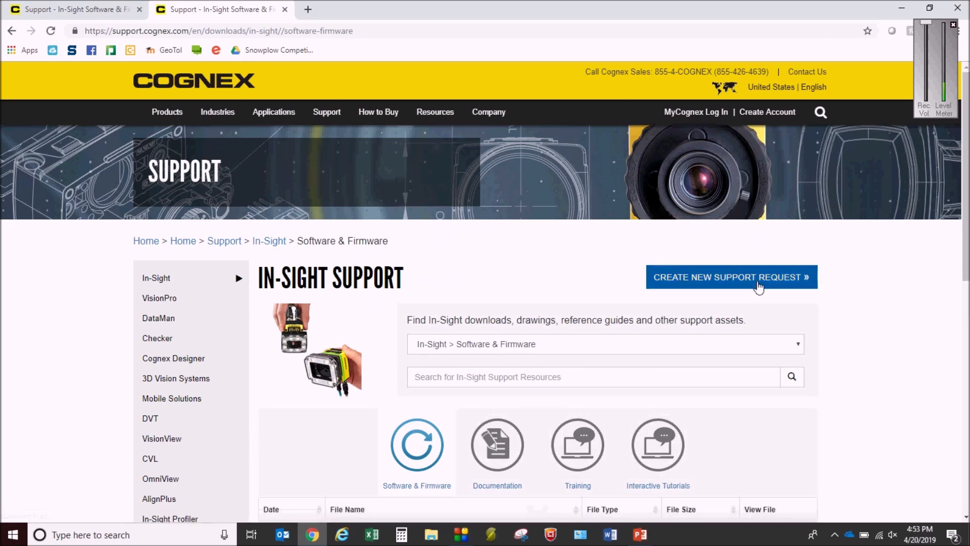
# Step: Download the In-Sight Explorer 5.7.2 installer from the In-Sight software and firmware list
pyautogui.scroll(-2, 829, 263)
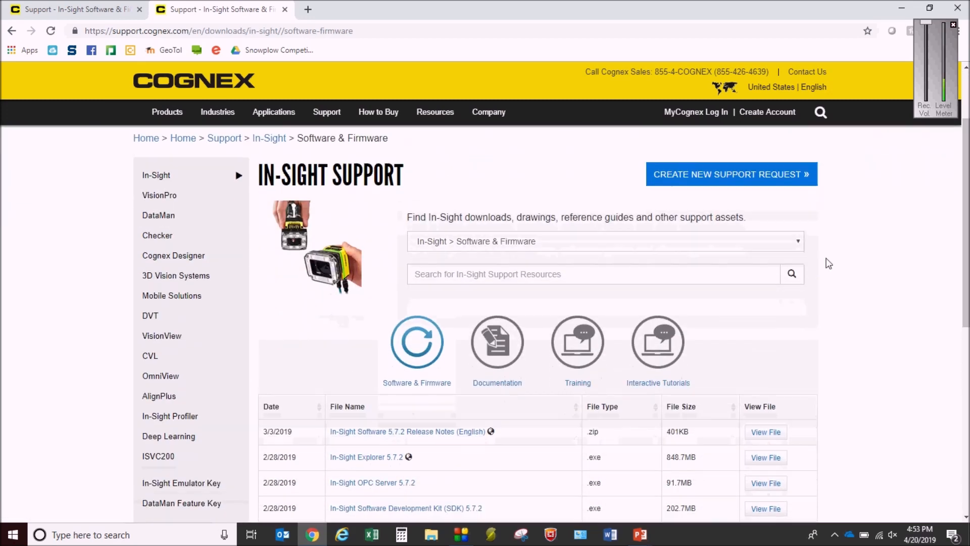
pyautogui.scroll(-4, 828, 263)
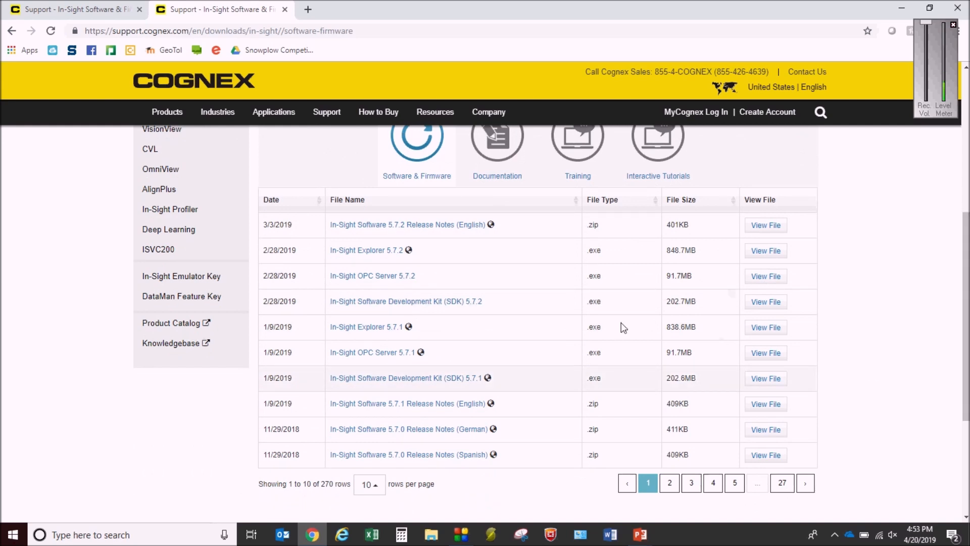
pyautogui.click(377, 255)
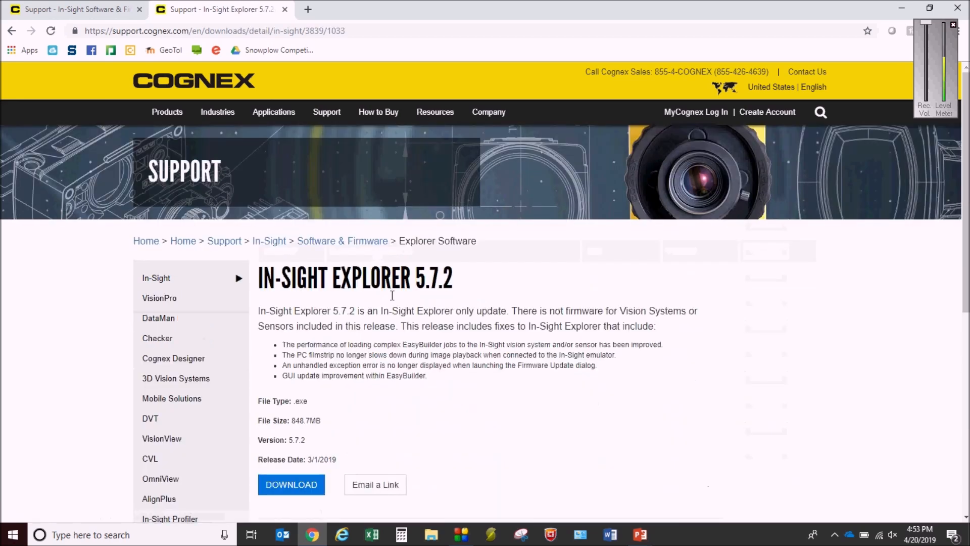
pyautogui.click(293, 484)
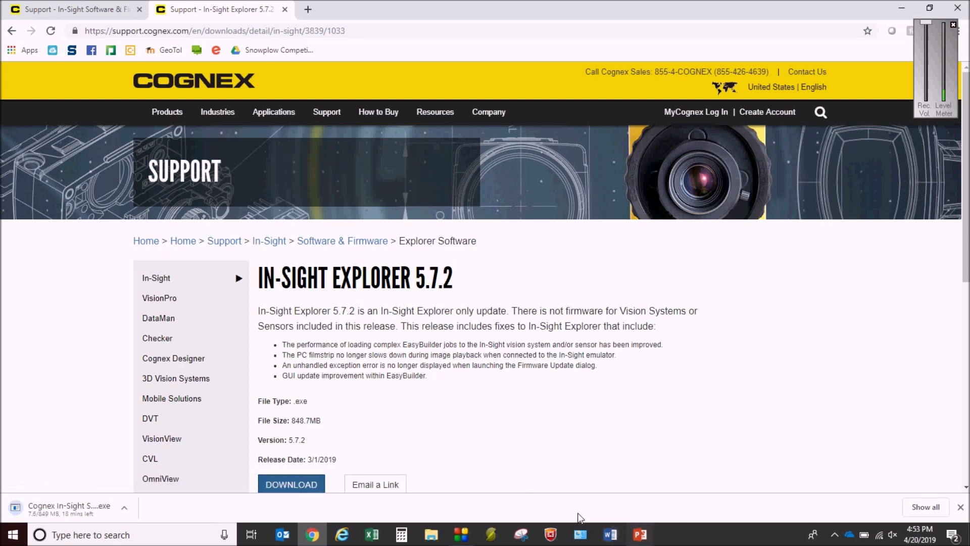
pyautogui.moveTo(465, 539)
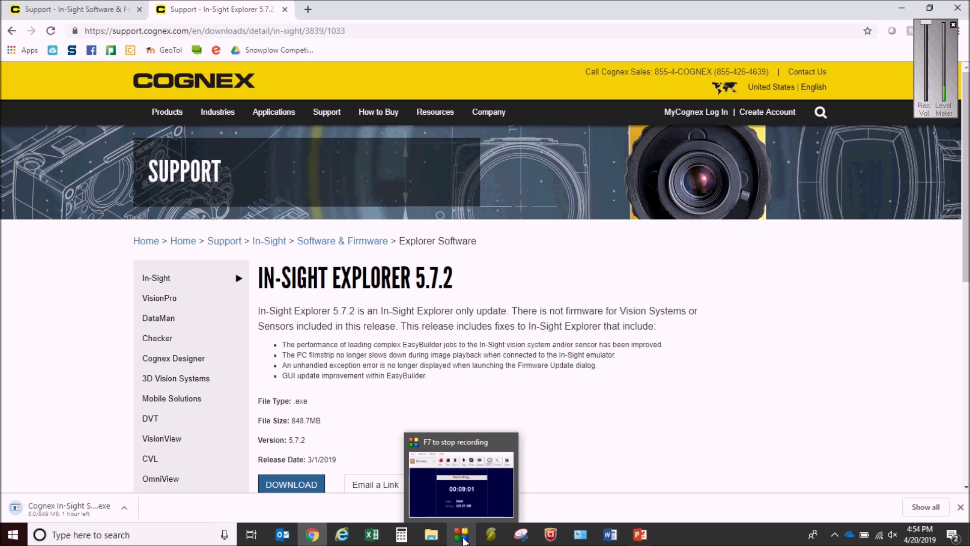
pyautogui.click(464, 541)
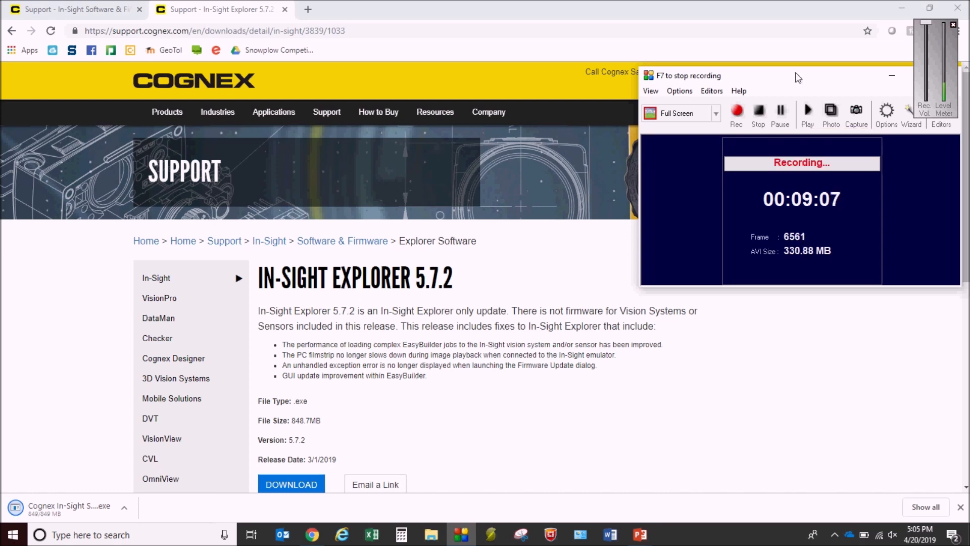
# Step: Open the downloaded Cognex In-Sight installer, end the slide show, and minimize the presentation and browser windows
pyautogui.click(82, 513)
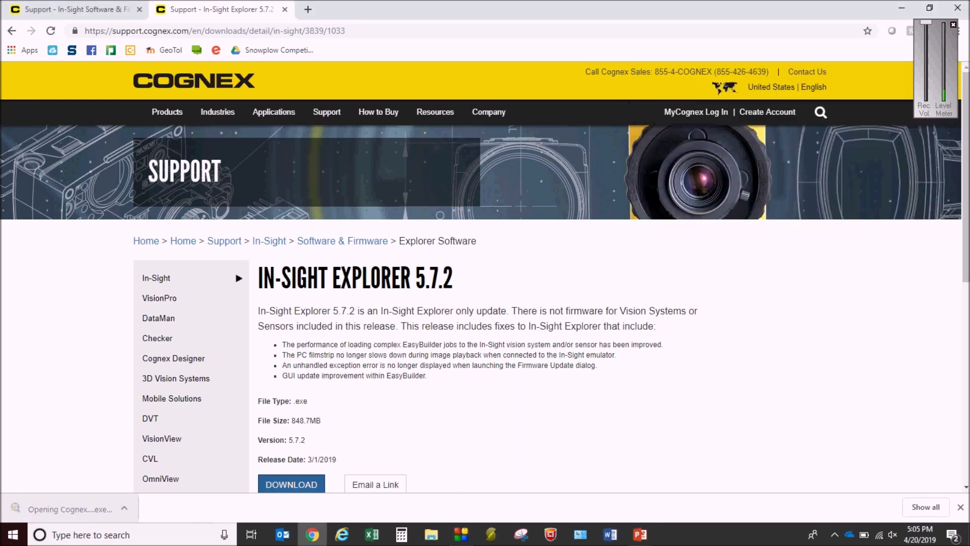
pyautogui.click(902, 10)
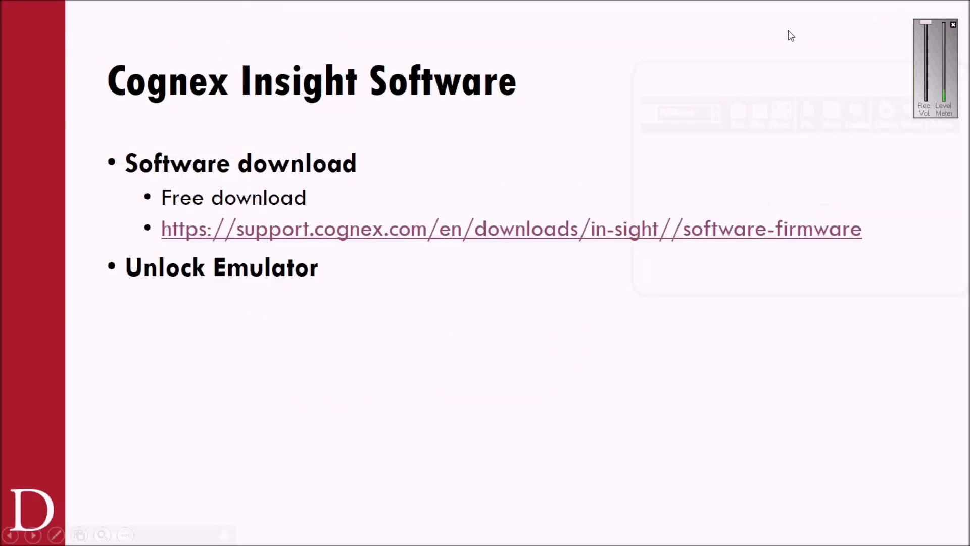
pyautogui.press('Escape')
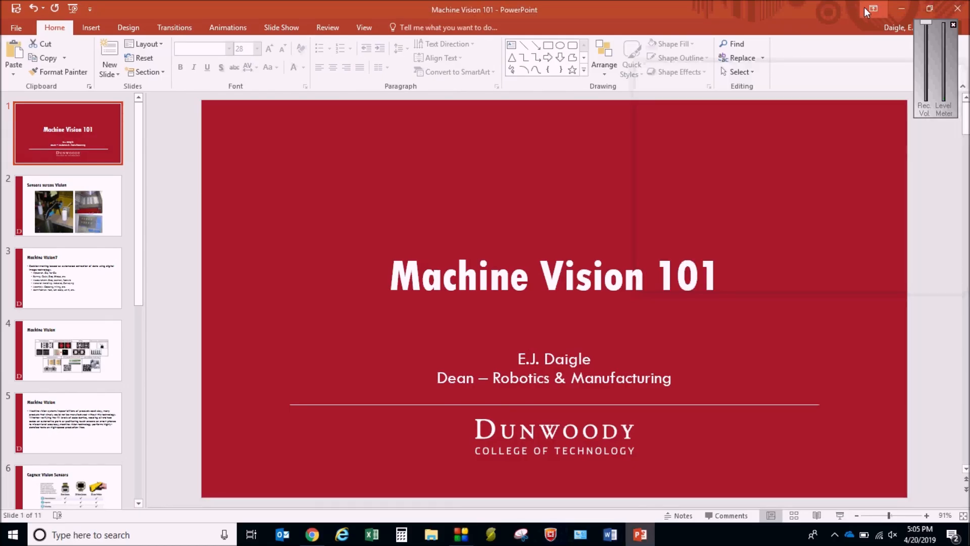
pyautogui.click(901, 8)
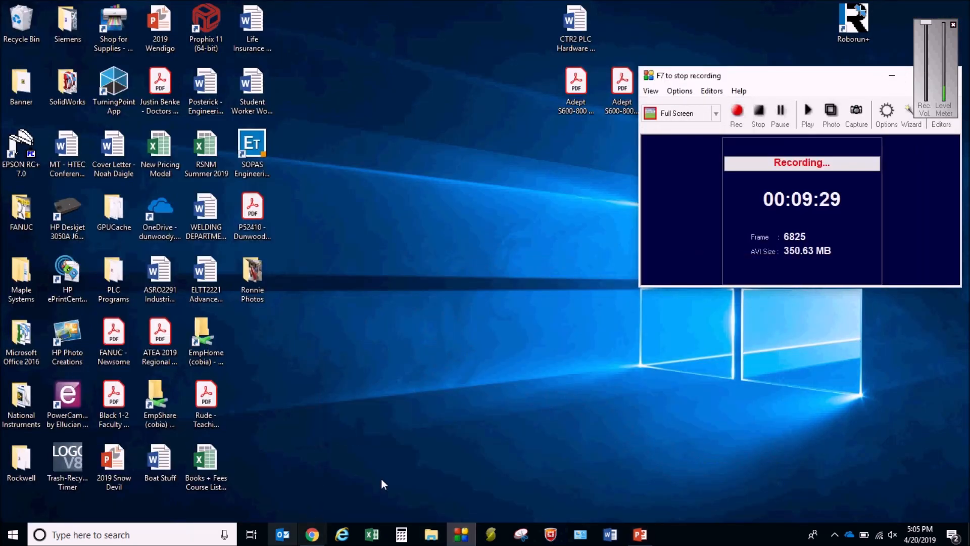
pyautogui.click(312, 534)
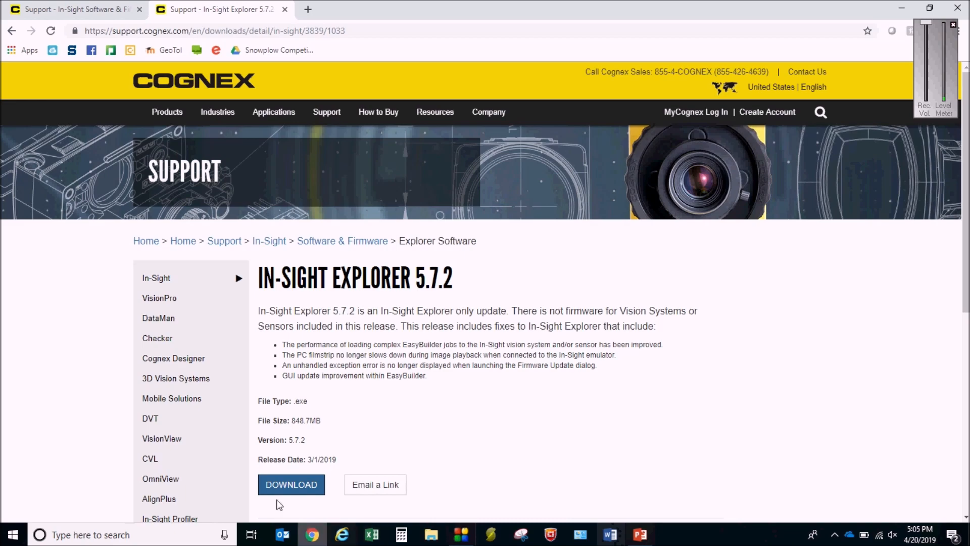
pyautogui.click(901, 7)
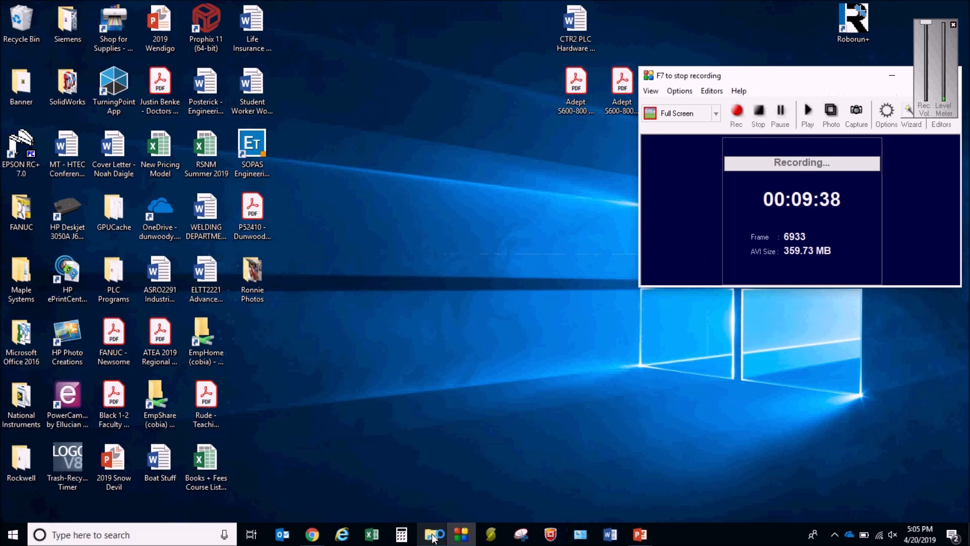
# Step: Run Cognex In-Sight Software 5.7.2 from the Downloads folder in File Explorer and minimize the folder window
pyautogui.click(432, 537)
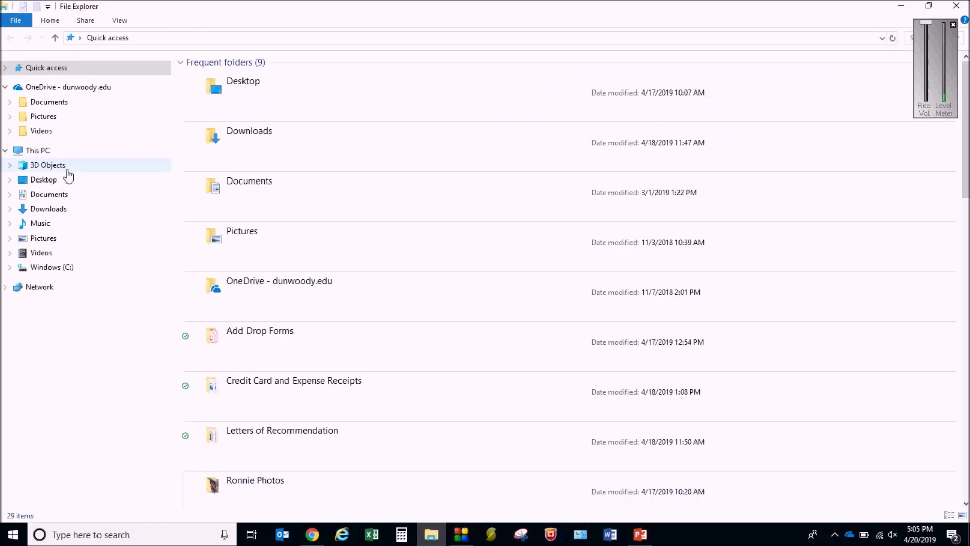
pyautogui.click(62, 215)
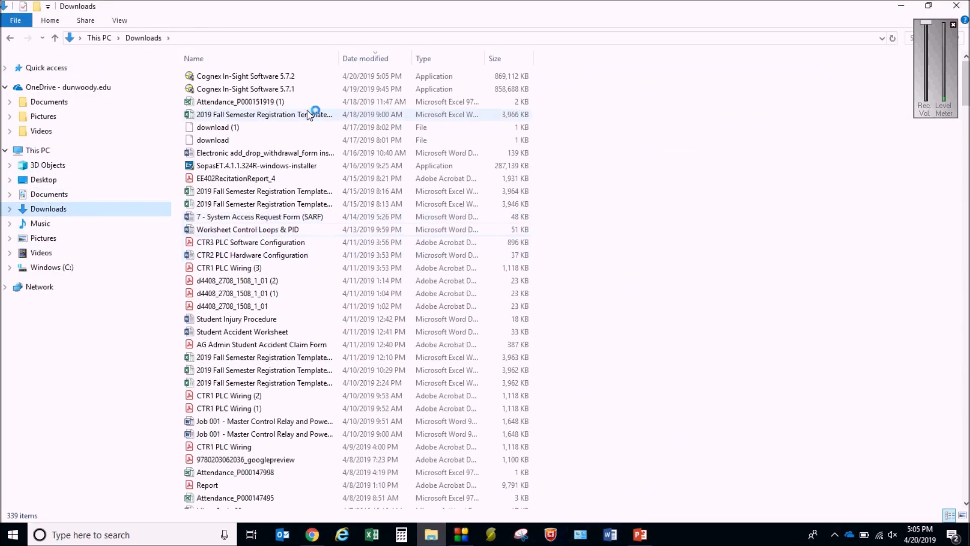
pyautogui.click(297, 81)
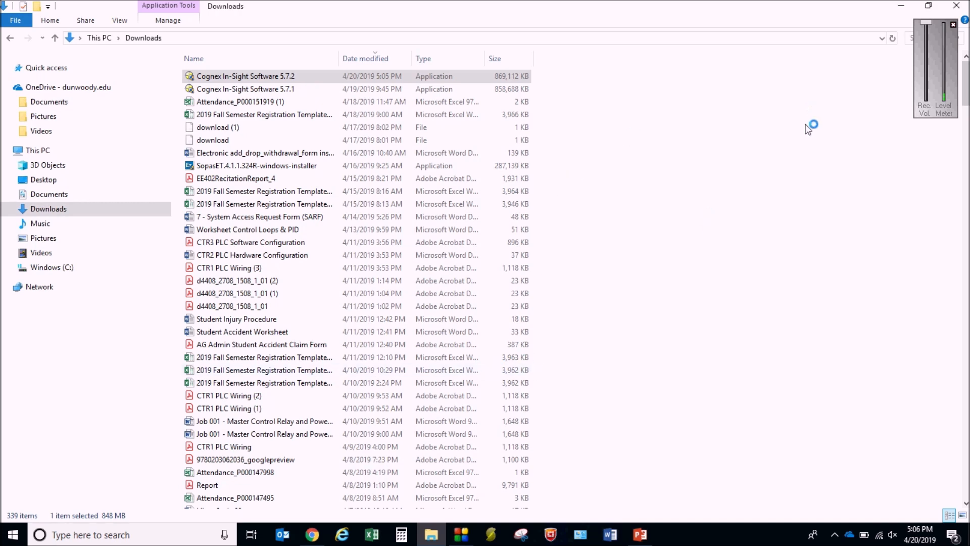
pyautogui.click(904, 9)
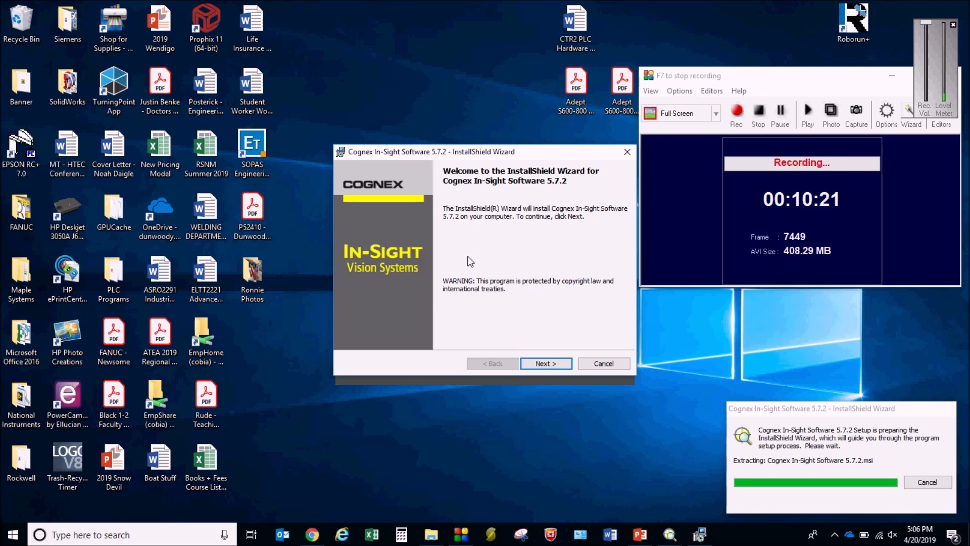
# Step: Accept the license agreement and install Cognex In-Sight Software 5.7.2 with the Complete setup type
pyautogui.click(555, 368)
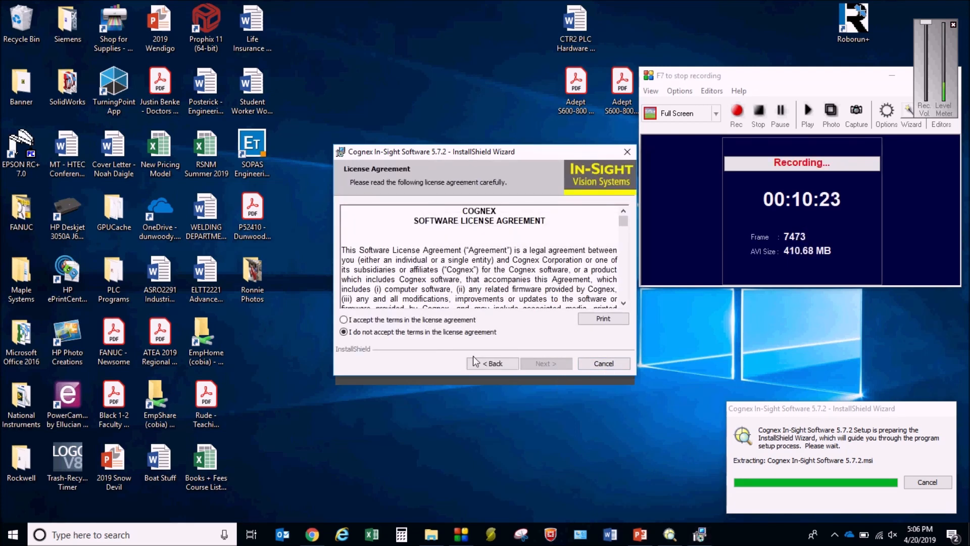
pyautogui.click(354, 318)
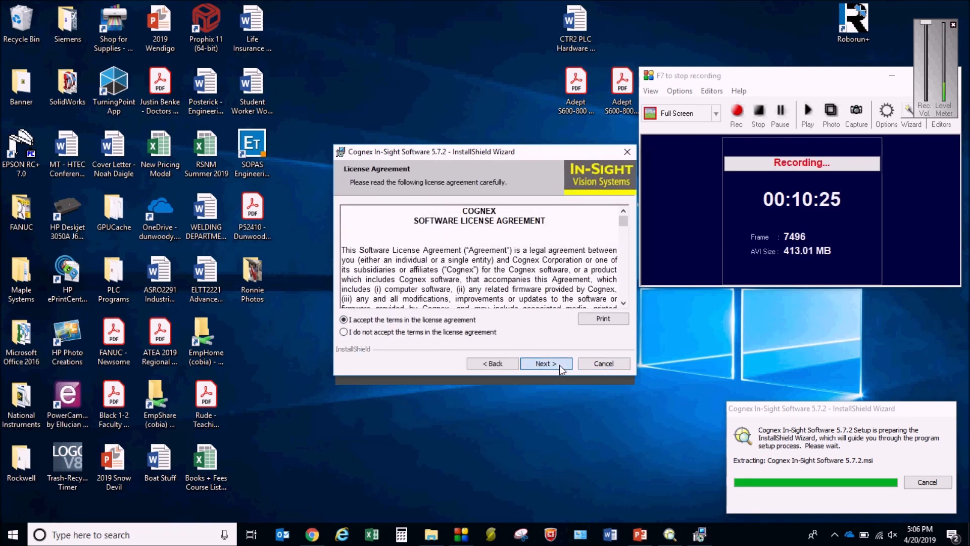
pyautogui.click(559, 365)
pyautogui.click(553, 363)
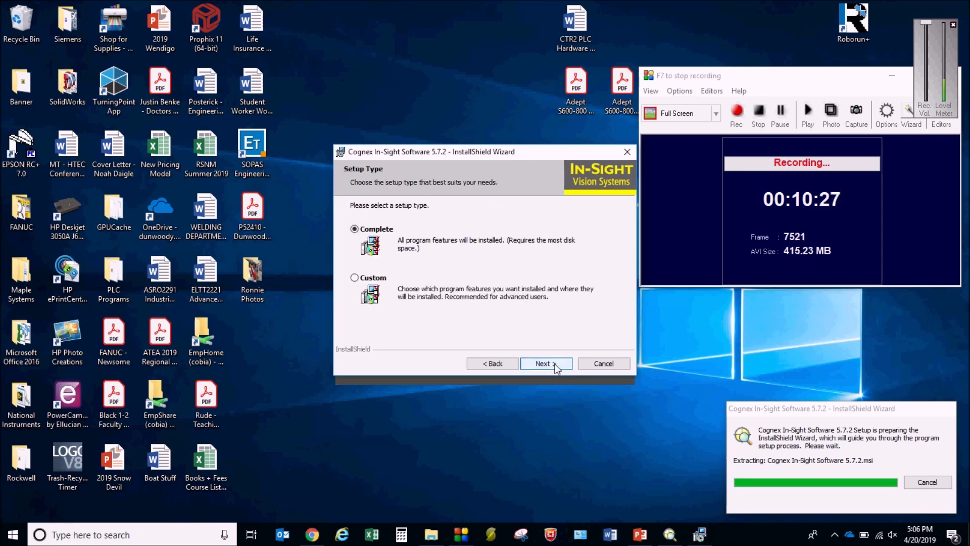
pyautogui.click(550, 364)
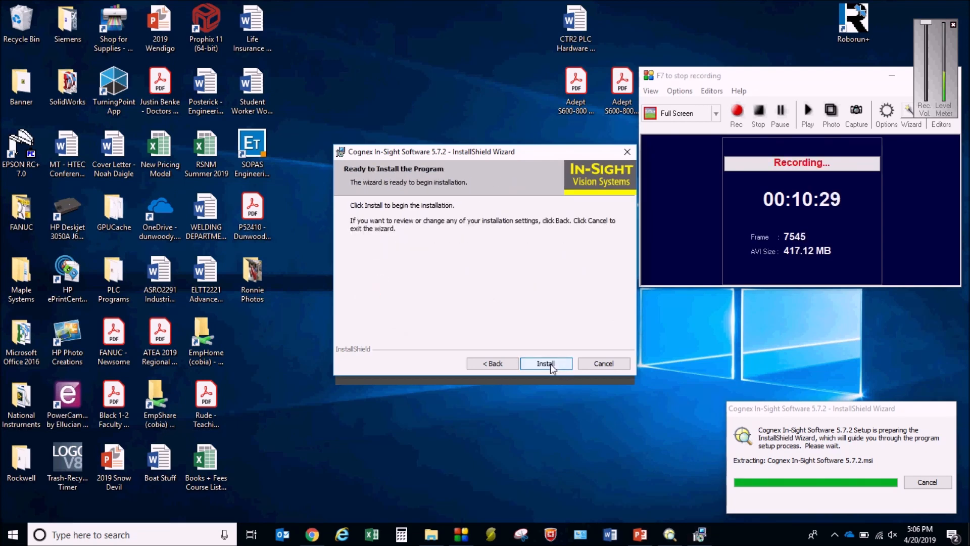
pyautogui.click(551, 364)
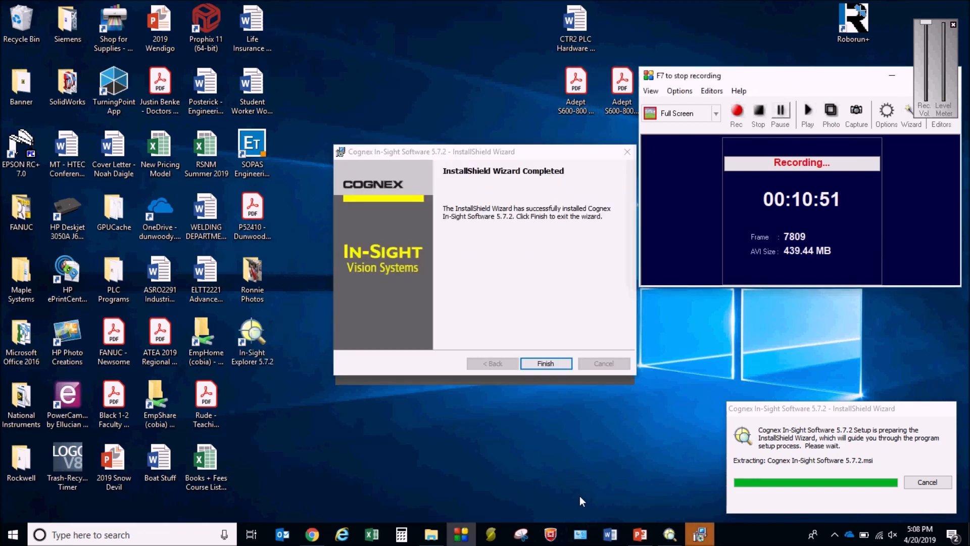
# Step: Finish the completed installation wizard and cancel the remaining installer's request for a package save location
pyautogui.click(545, 363)
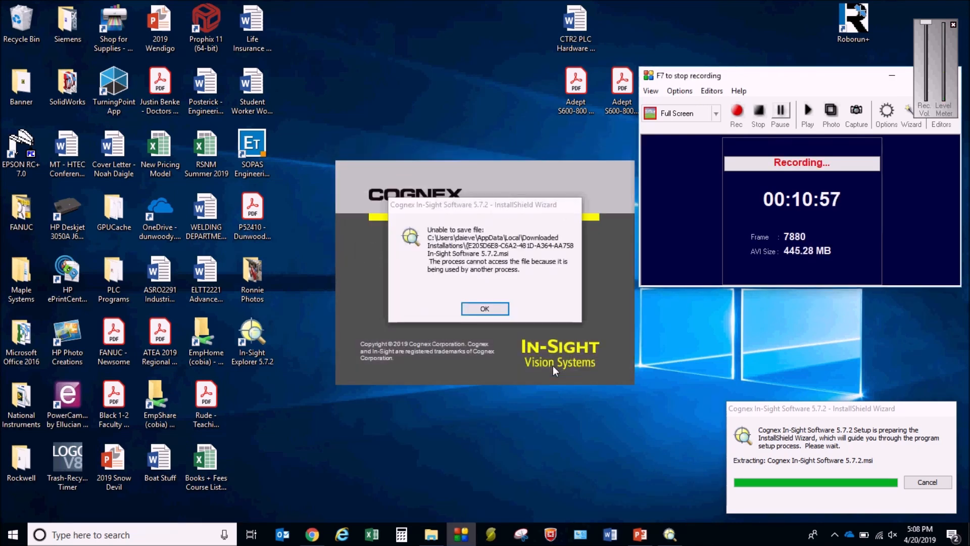
pyautogui.click(493, 308)
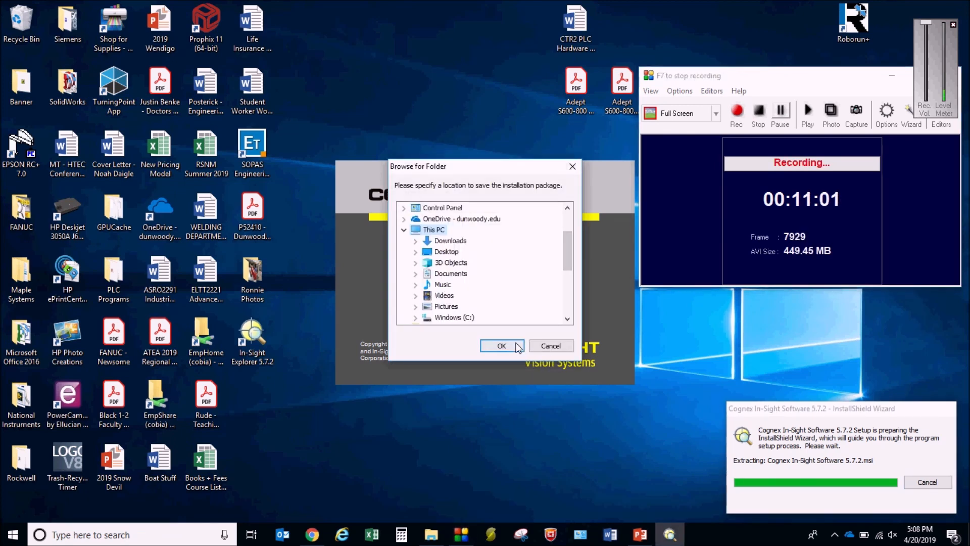
pyautogui.click(546, 346)
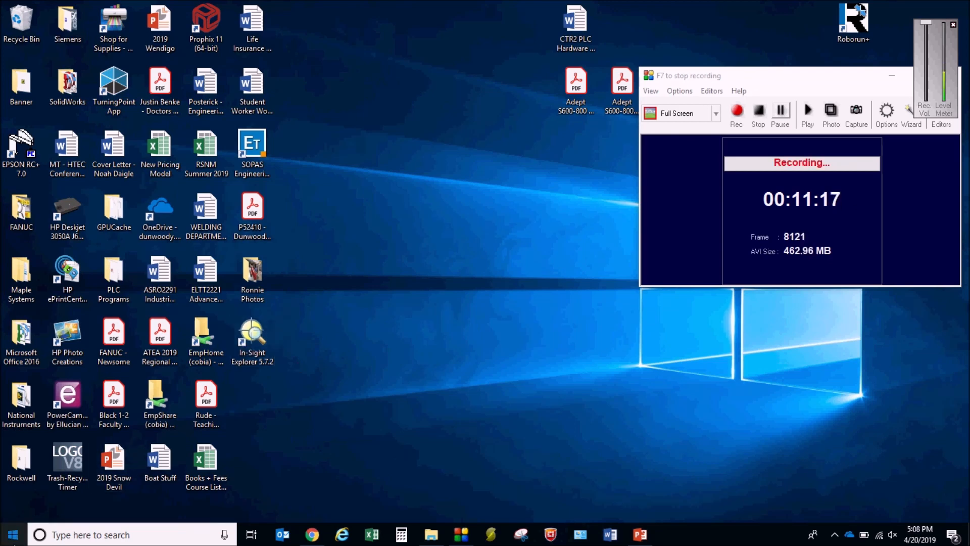
# Step: Launch In-Sight Explorer 5.7.2 from the Cognex program group
pyautogui.click(13, 535)
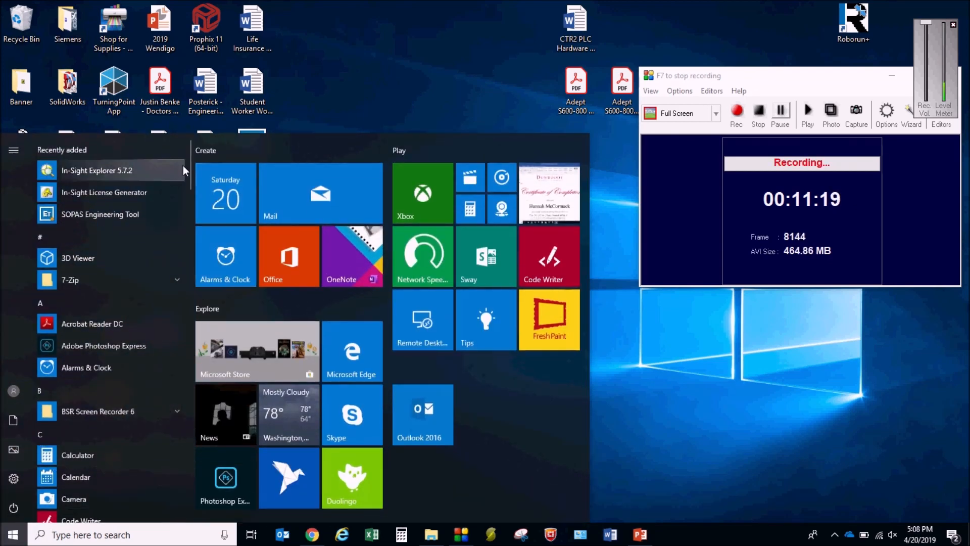
pyautogui.moveTo(189, 173); pyautogui.dragTo(188, 212)
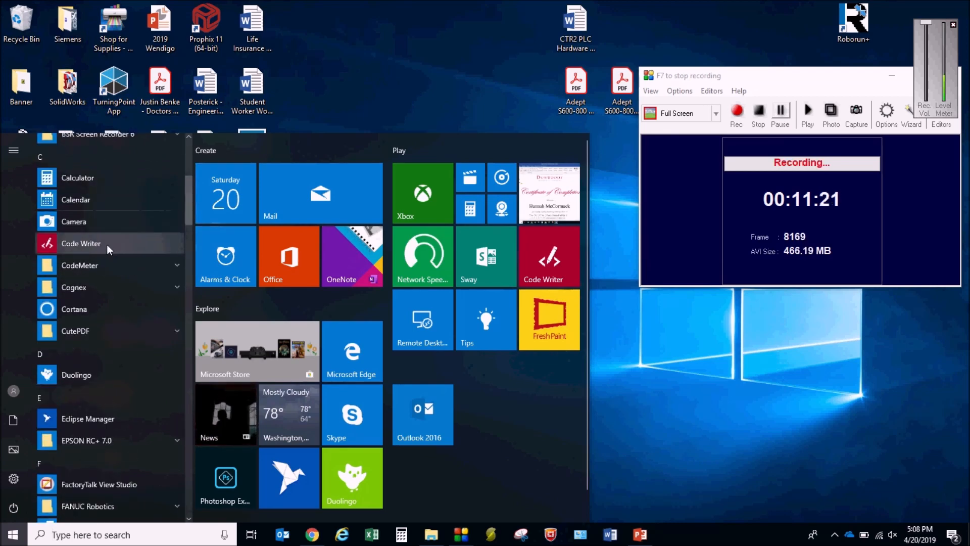
pyautogui.click(107, 286)
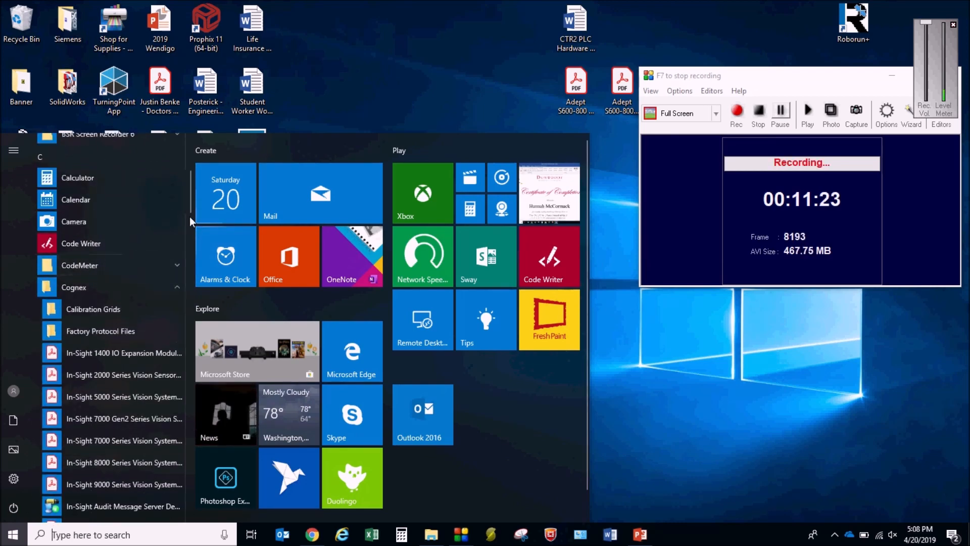
pyautogui.moveTo(189, 201); pyautogui.dragTo(192, 232)
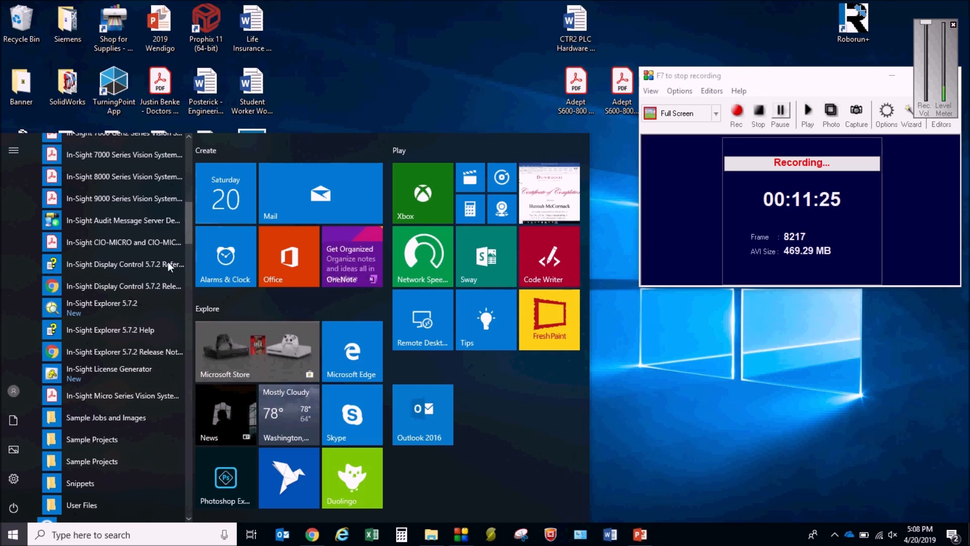
pyautogui.click(120, 305)
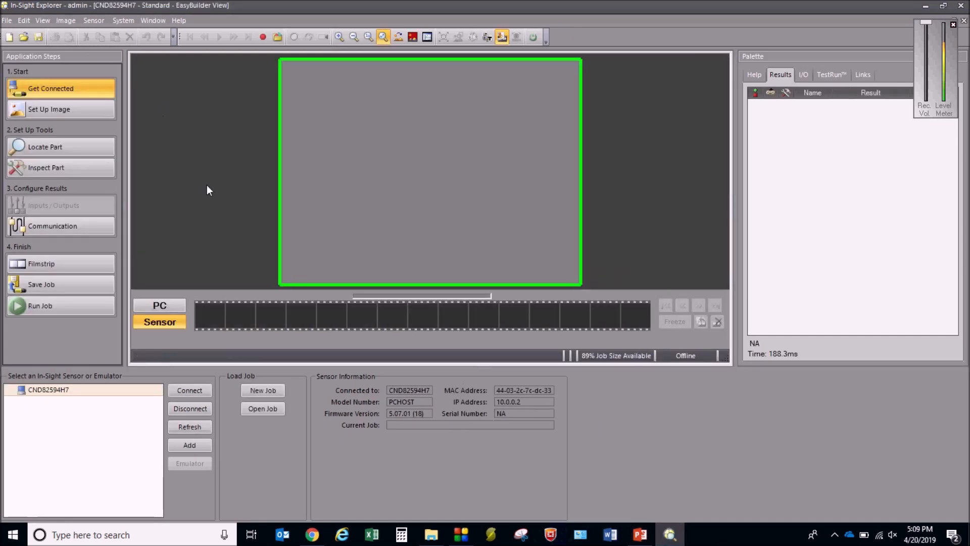
pyautogui.click(66, 21)
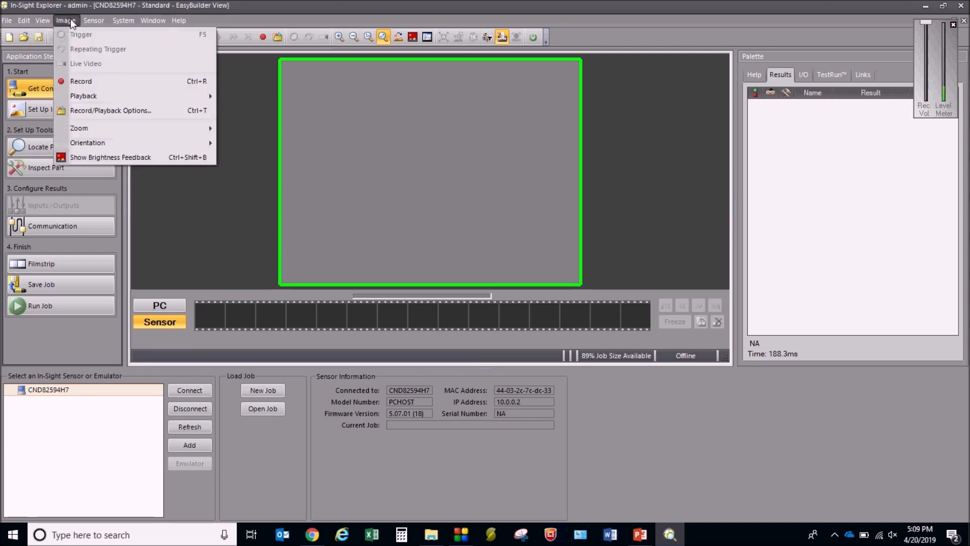
pyautogui.click(255, 5)
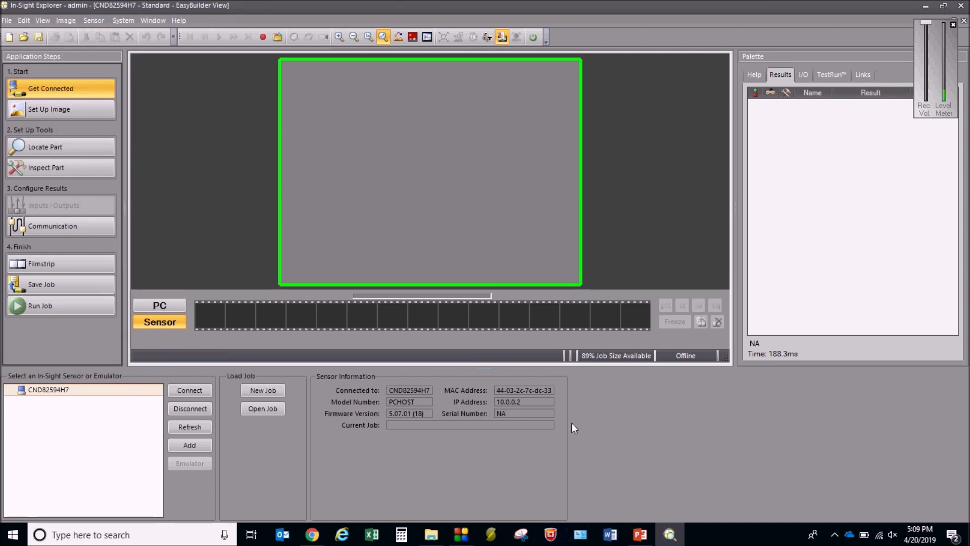
pyautogui.click(312, 534)
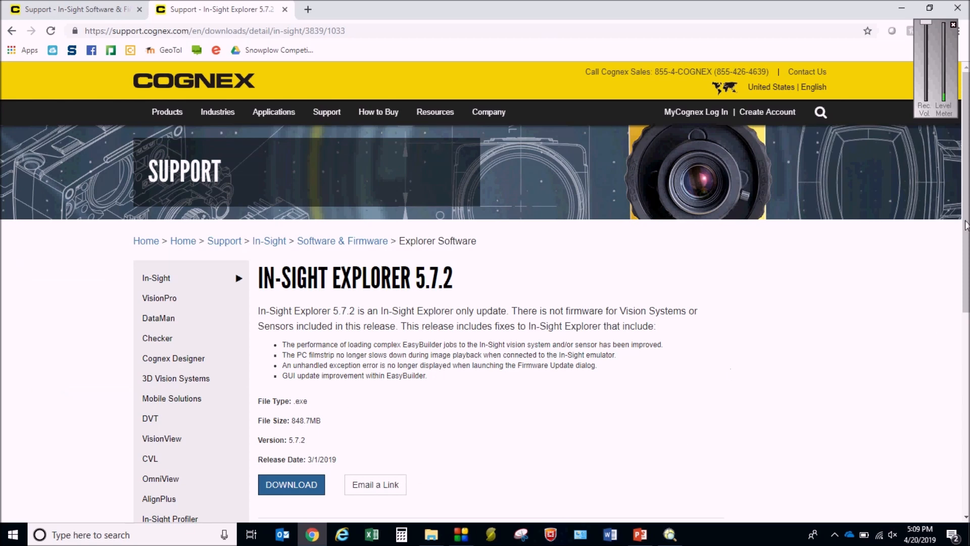
pyautogui.scroll(-1, 350, 412)
pyautogui.scroll(-5, 947, 196)
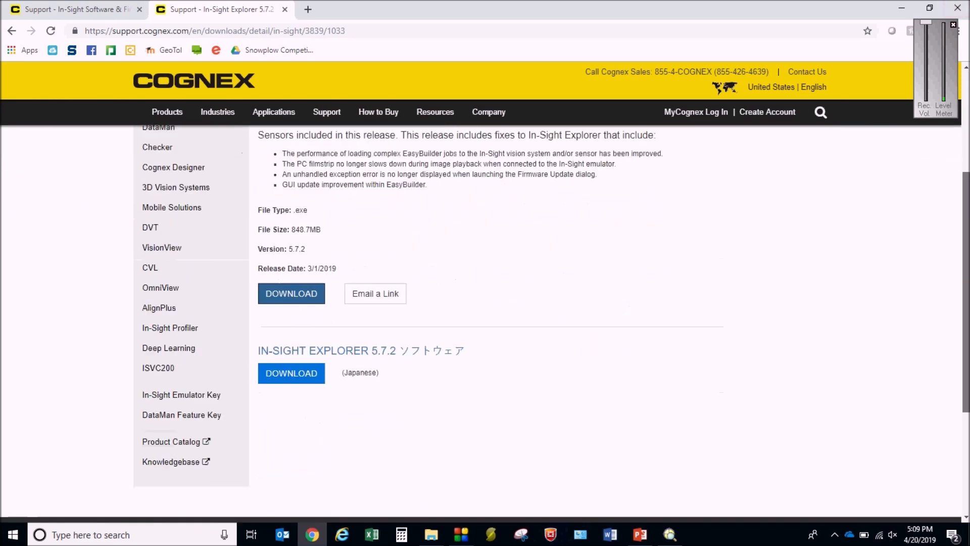
pyautogui.scroll(3, 948, 196)
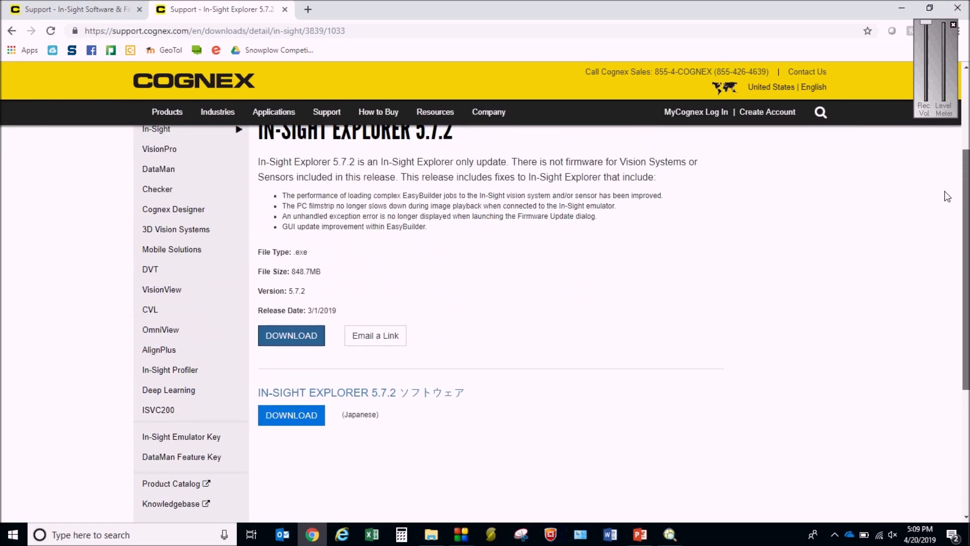
pyautogui.scroll(2, 947, 197)
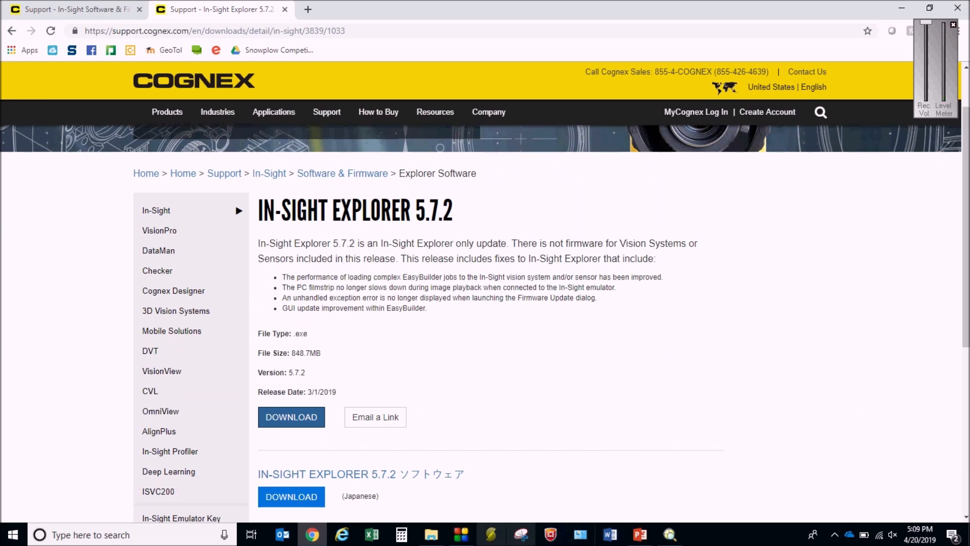
pyautogui.click(682, 528)
pyautogui.click(124, 21)
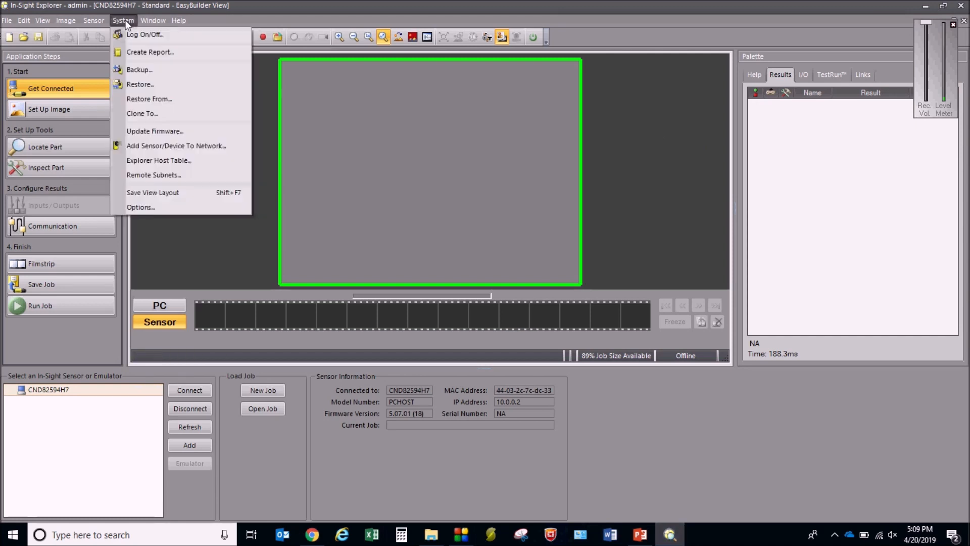
pyautogui.click(165, 207)
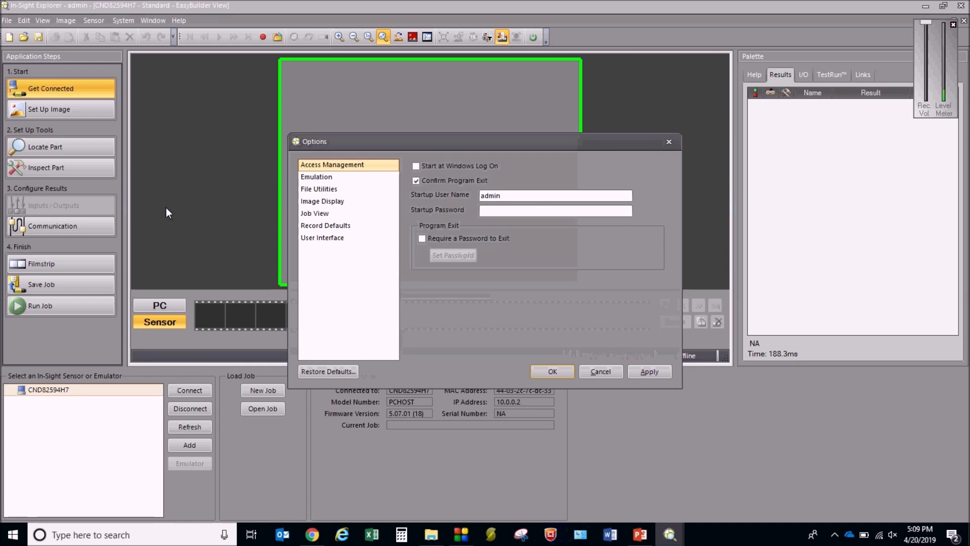
pyautogui.click(671, 138)
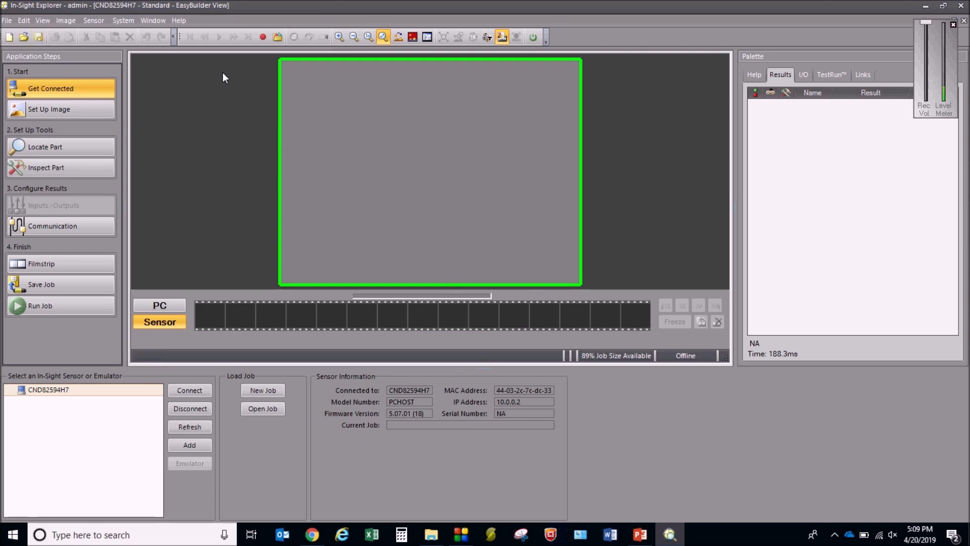
# Step: Open the system options and show the Emulation settings containing the offline programming registration
pyautogui.click(124, 21)
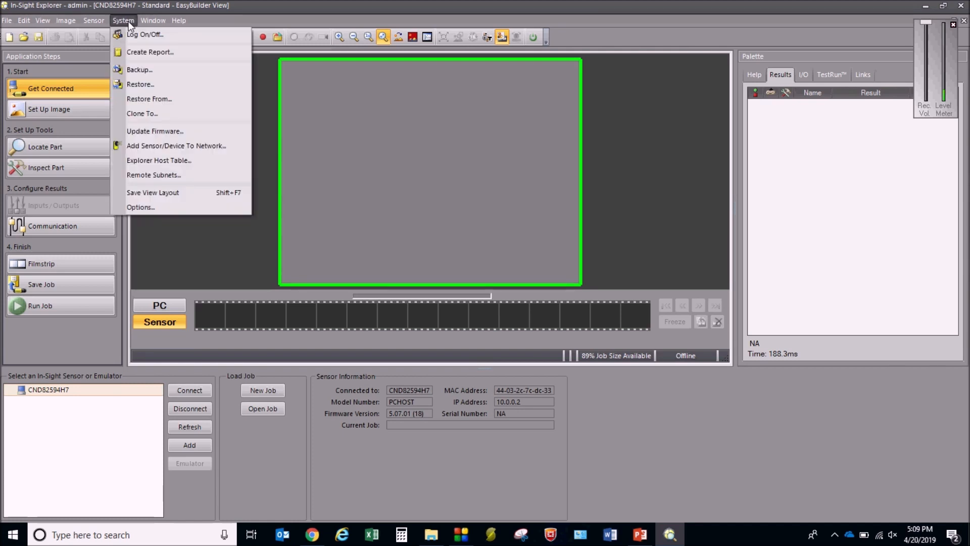
pyautogui.click(163, 206)
pyautogui.click(323, 177)
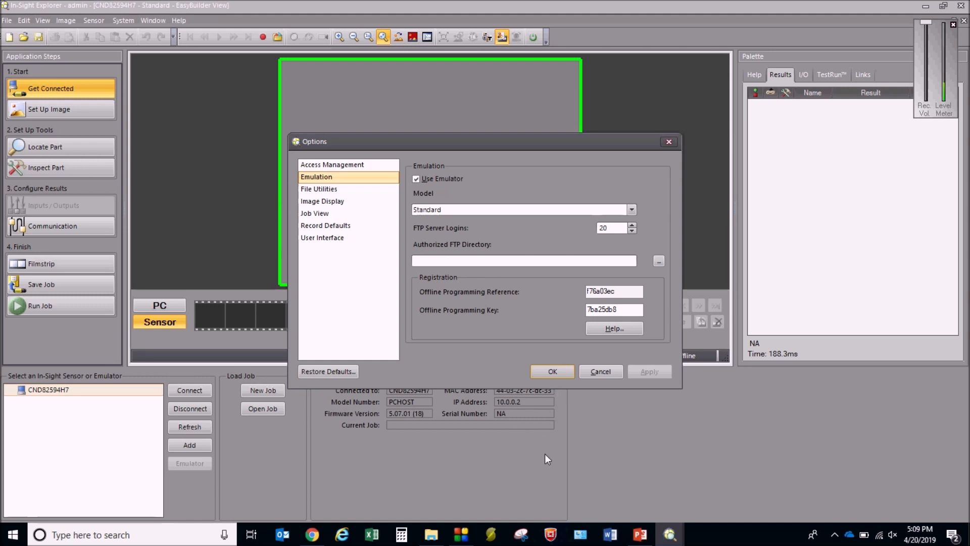
# Step: Switch to Chrome and open the In-Sight Software & Firmware downloads from Cognex's support page
pyautogui.click(313, 534)
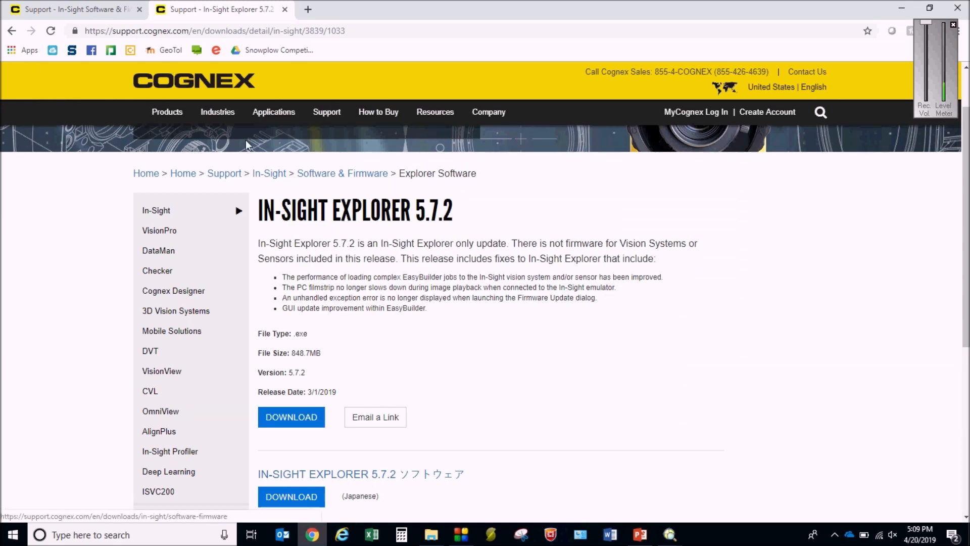
pyautogui.click(344, 115)
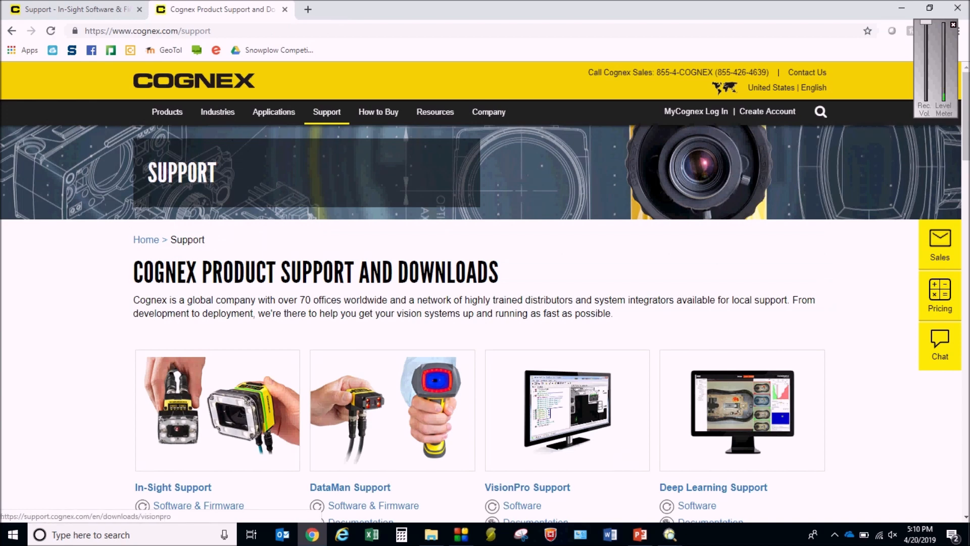
pyautogui.moveTo(965, 110); pyautogui.dragTo(965, 143)
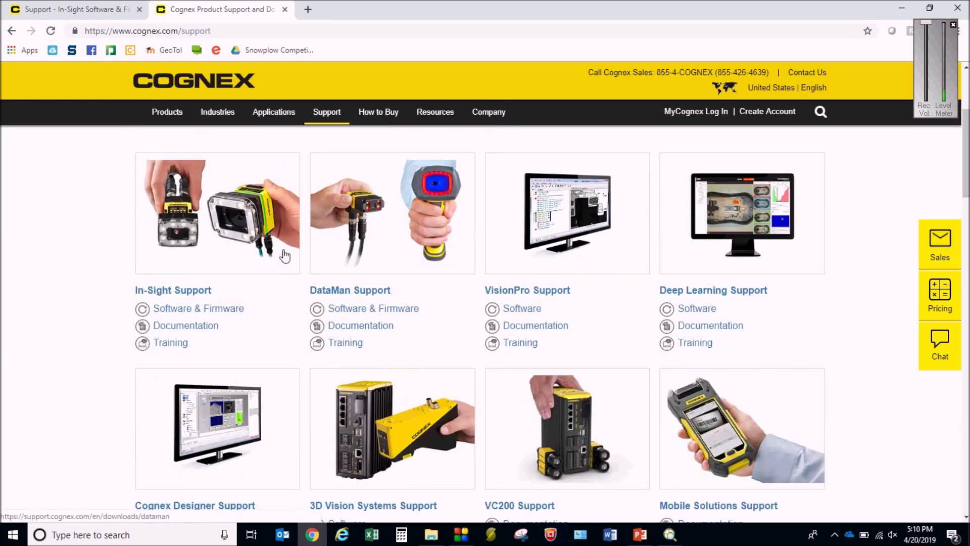
pyautogui.click(210, 314)
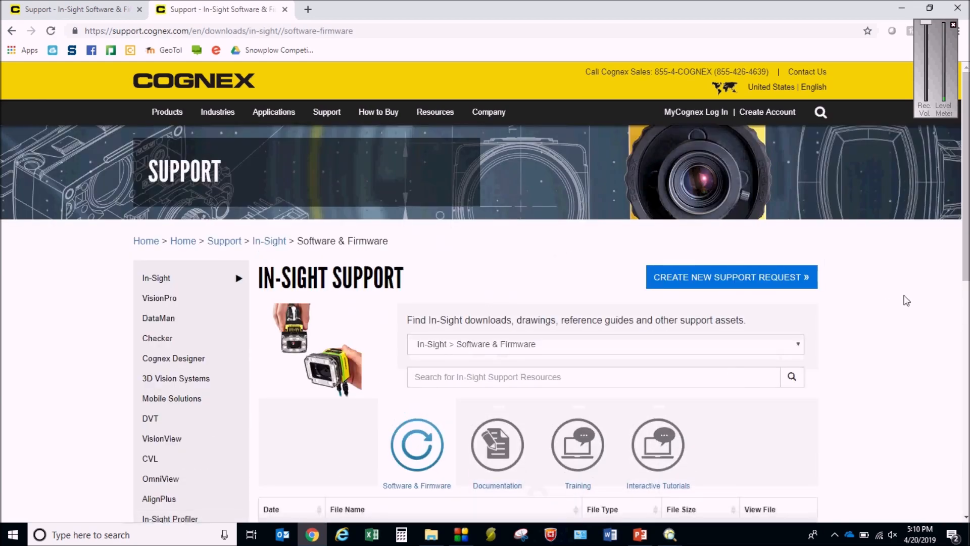
pyautogui.scroll(-4, 965, 208)
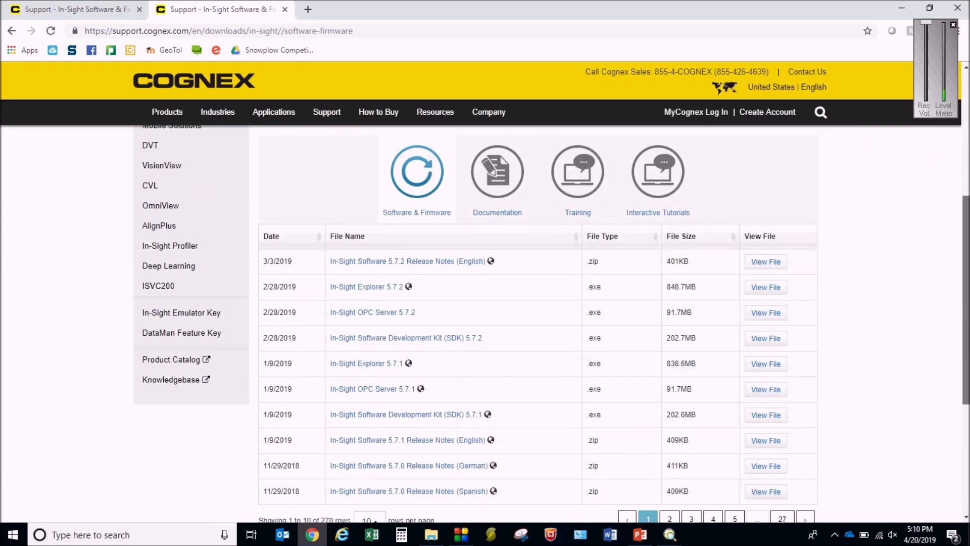
pyautogui.scroll(-2, 551, 303)
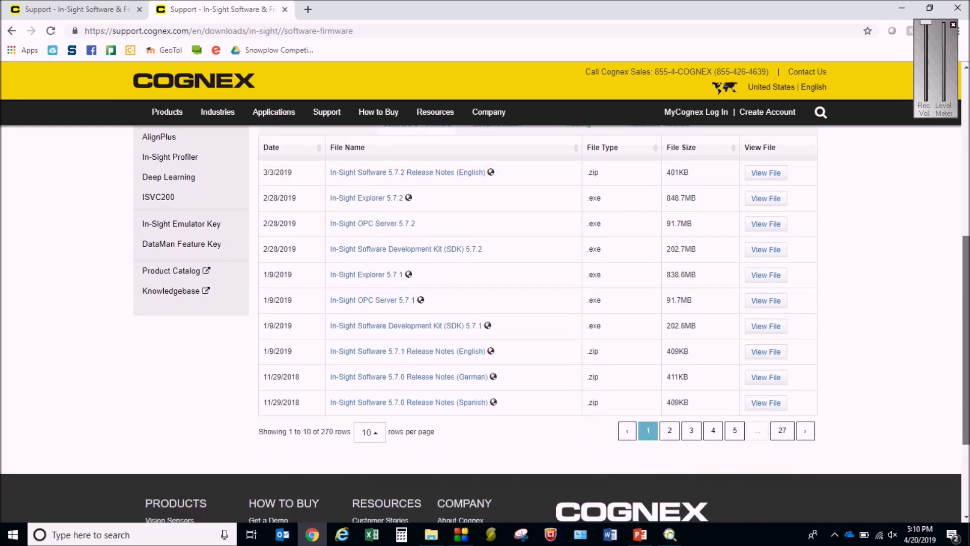
pyautogui.scroll(5, 778, 260)
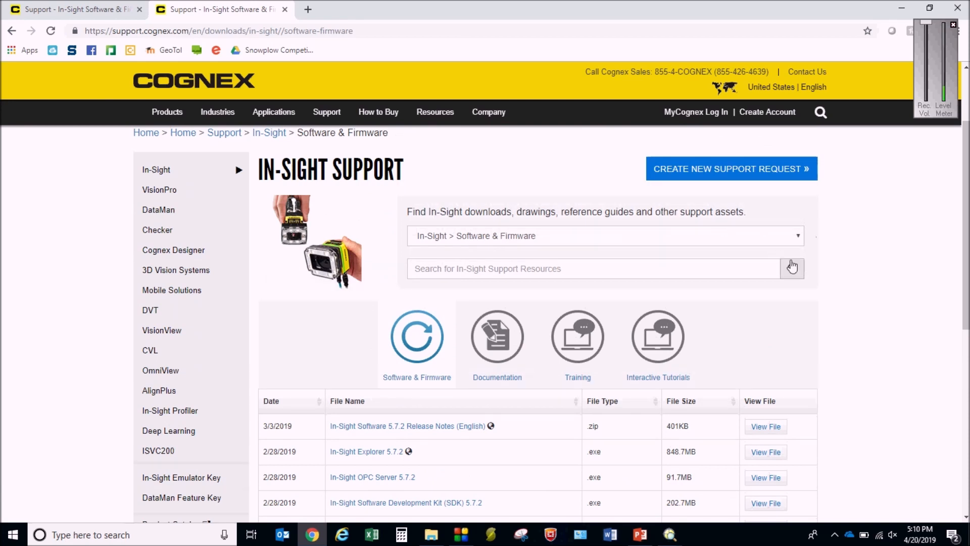
# Step: Try to find emulator resources in In-Sight Support by entering the search term "emul"
pyautogui.click(798, 238)
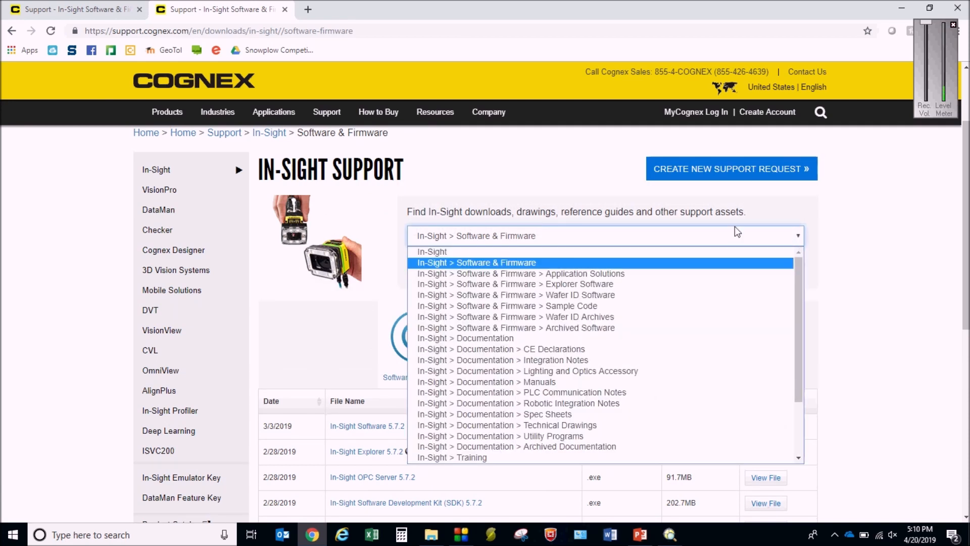
pyautogui.click(878, 299)
pyautogui.click(628, 271)
pyautogui.write('emul')
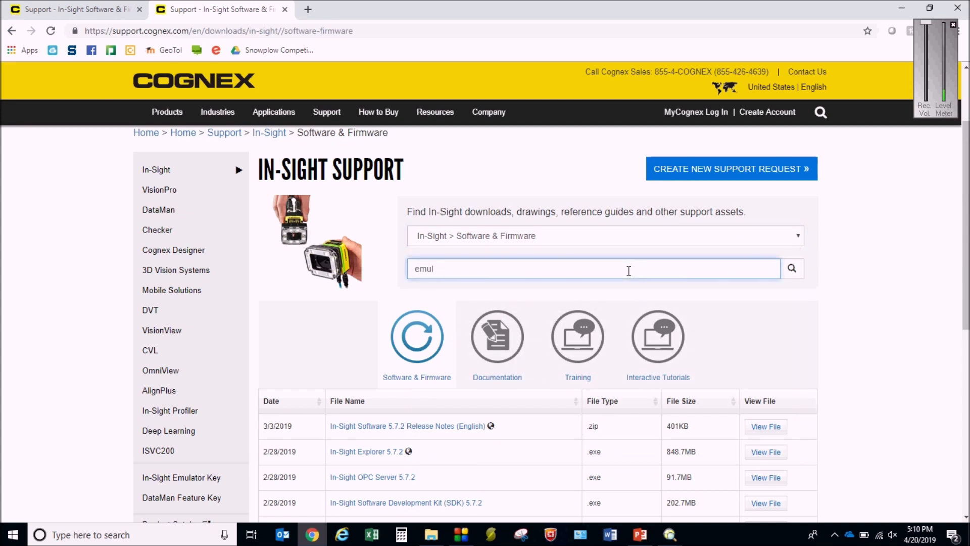
# Step: Switch back to In-Sight Explorer's Options window, consult the help for the emulator registration, and close the help
pyautogui.click(672, 535)
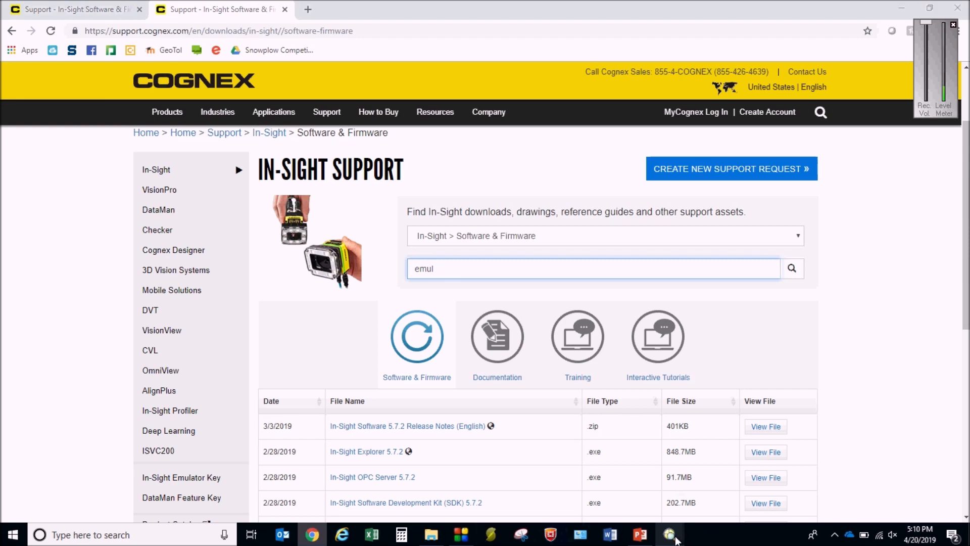
pyautogui.click(729, 491)
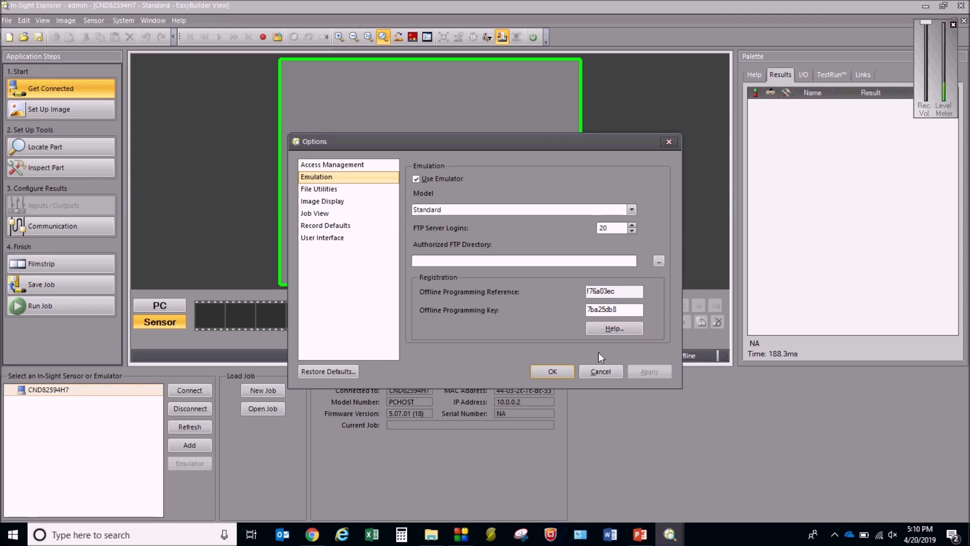
pyautogui.click(599, 329)
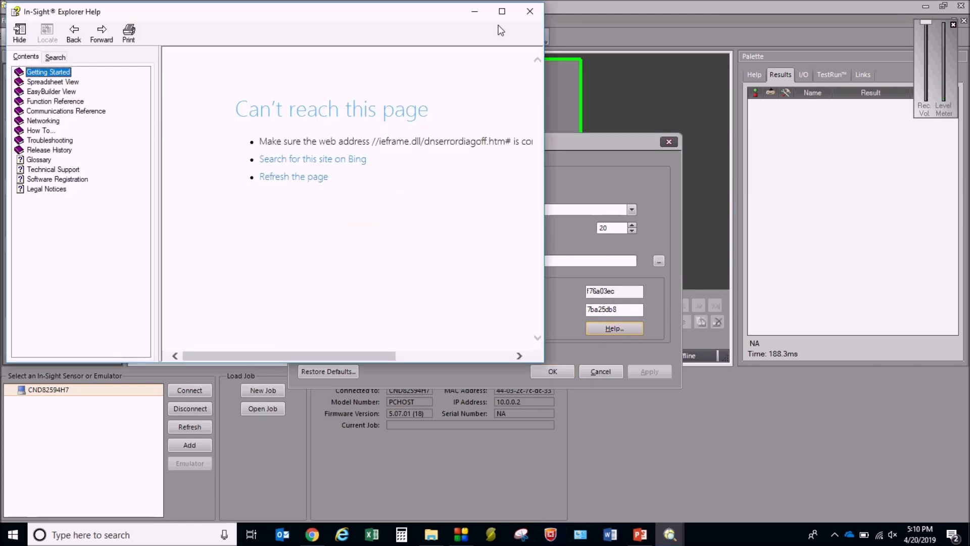
pyautogui.click(530, 11)
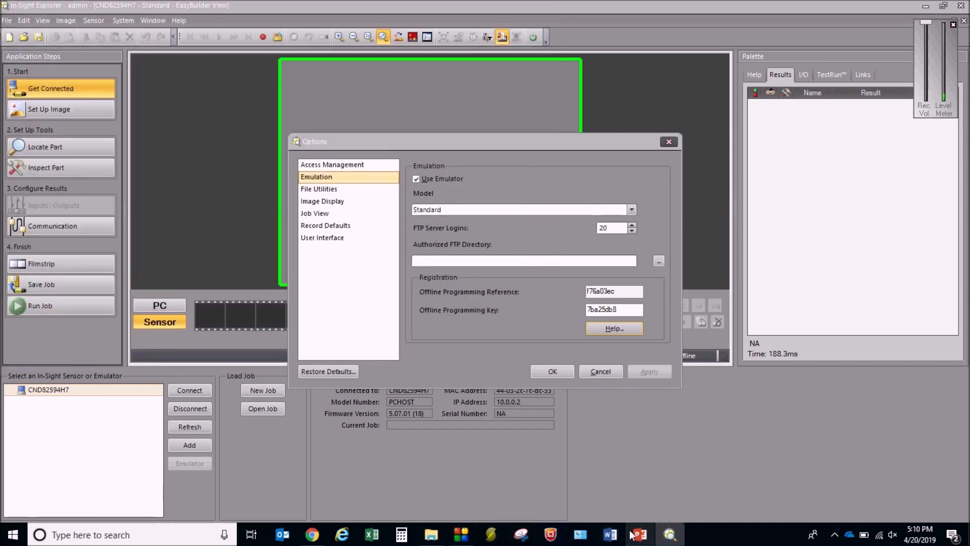
# Step: Return to Chrome and open the In-Sight Emulator Key generator from the In-Sight Software & Firmware page
pyautogui.click(461, 535)
pyautogui.click(781, 113)
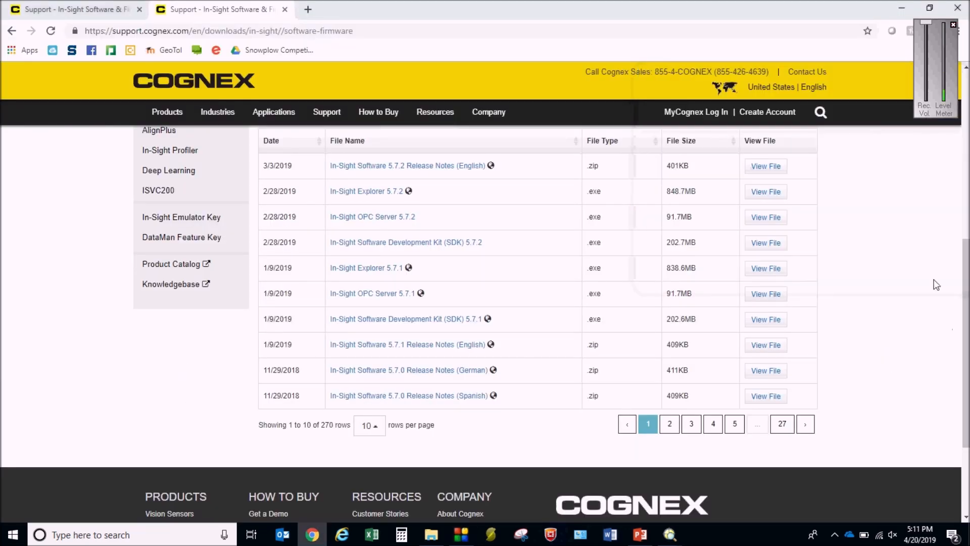
pyautogui.moveTo(963, 319); pyautogui.dragTo(966, 164)
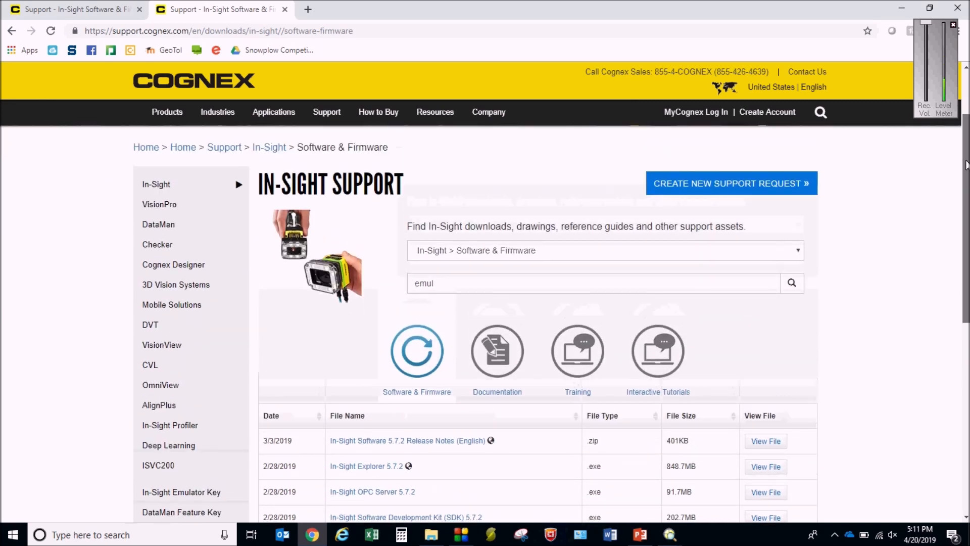
pyautogui.click(11, 30)
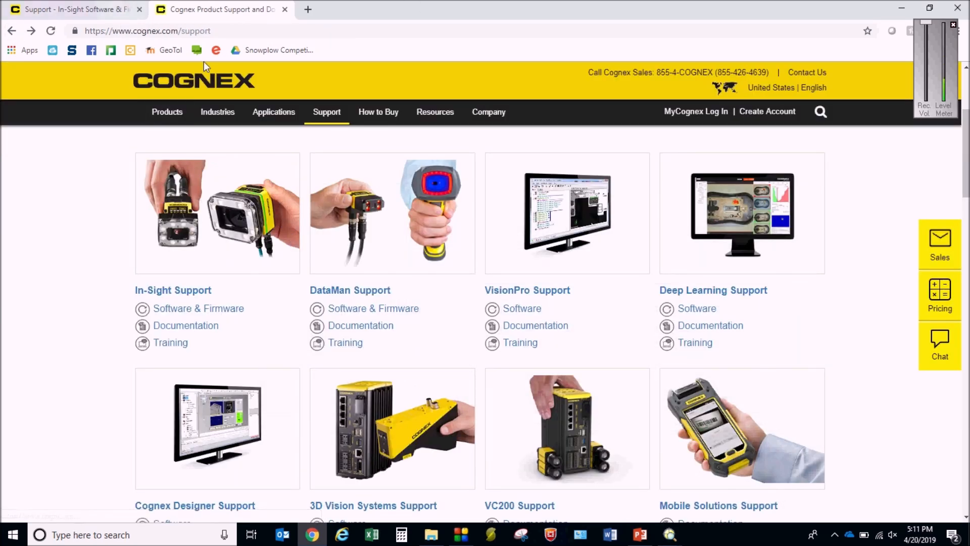
pyautogui.click(216, 309)
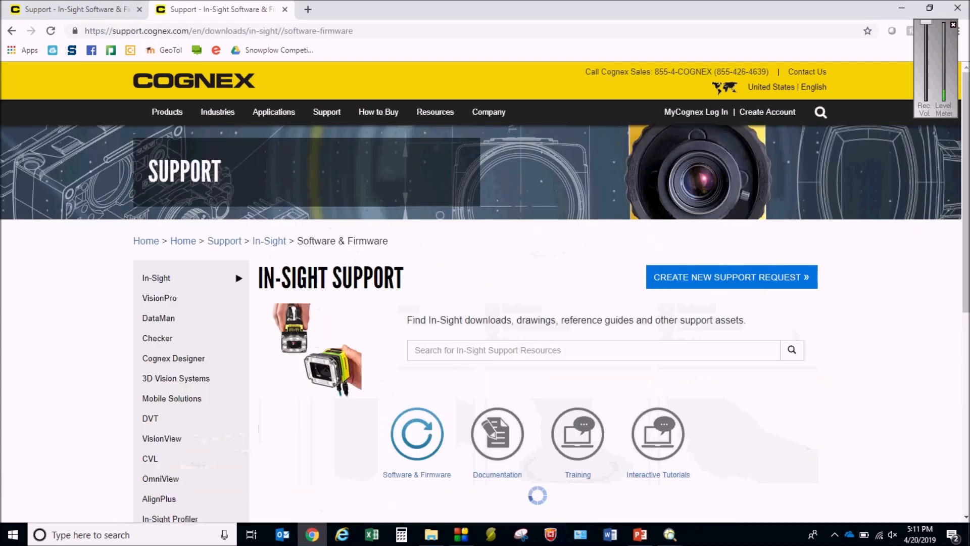
pyautogui.moveTo(966, 202); pyautogui.dragTo(965, 297)
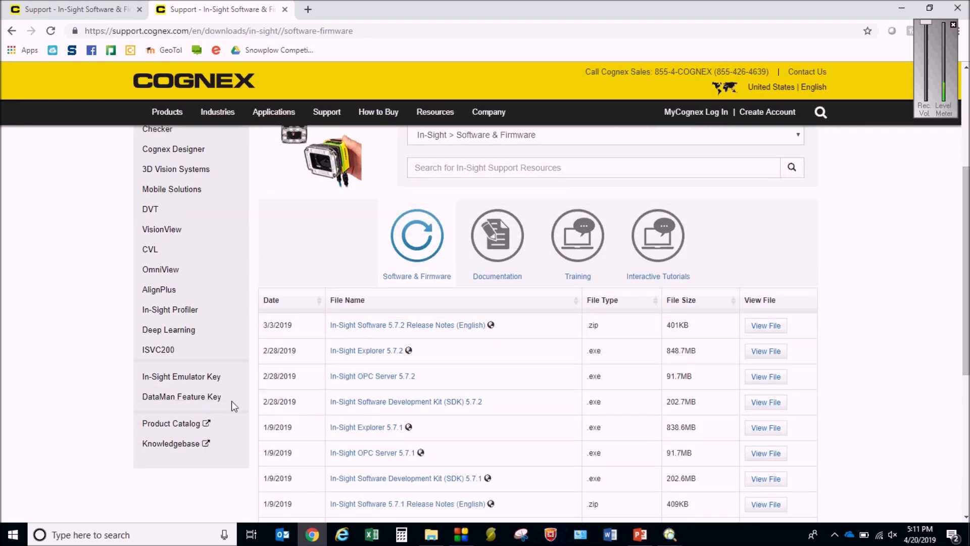
pyautogui.click(189, 378)
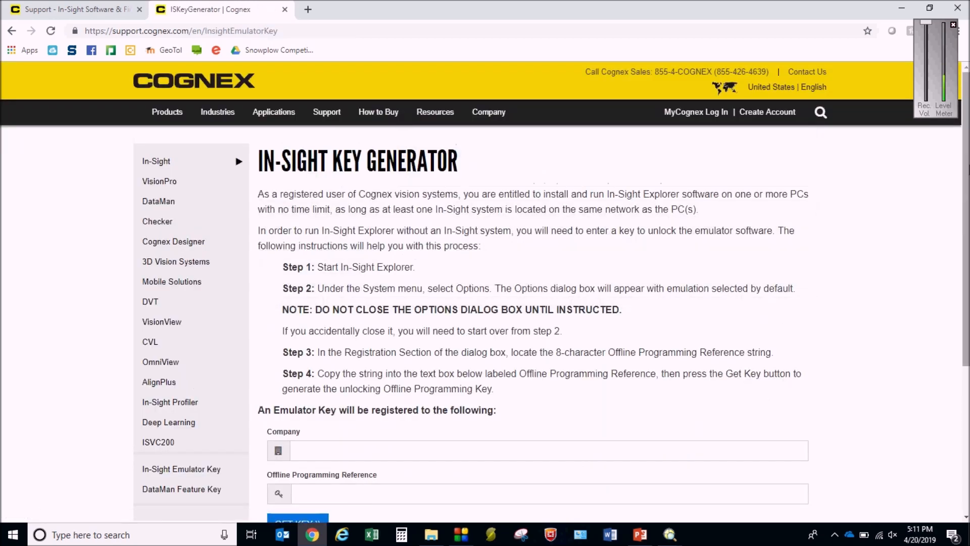
pyautogui.scroll(-2, 551, 324)
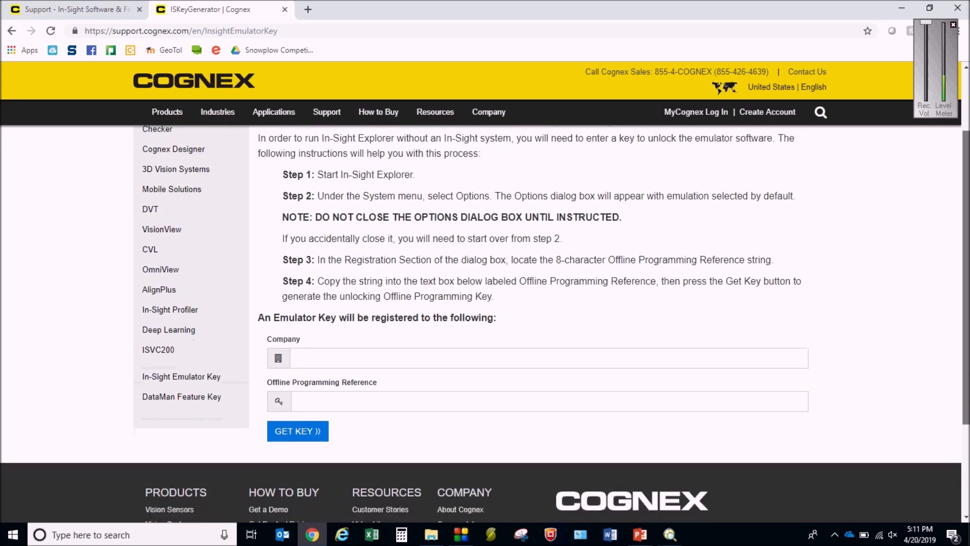
# Step: Fill in Dunwoody College as the company for the emulator key and select the Offline Programming Reference field
pyautogui.click(318, 362)
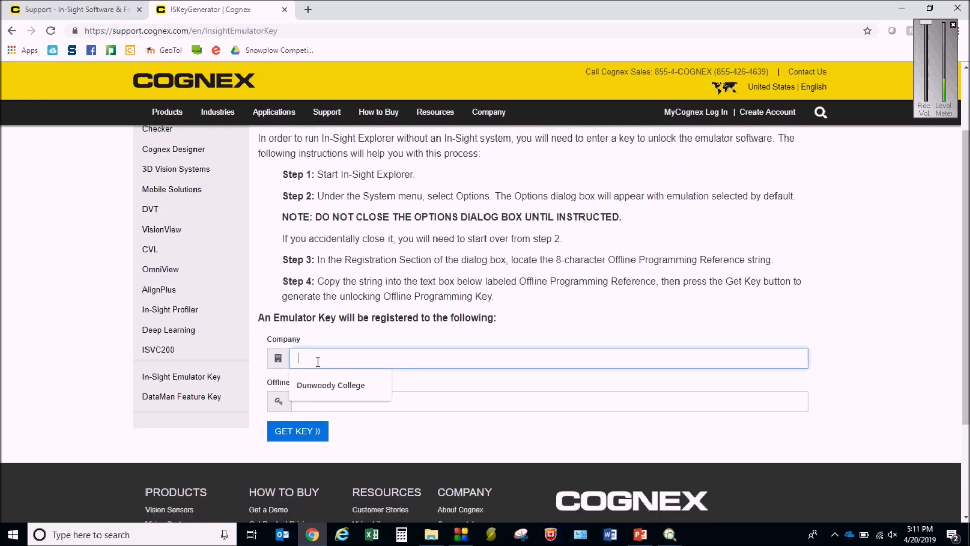
pyautogui.click(334, 388)
pyautogui.click(352, 401)
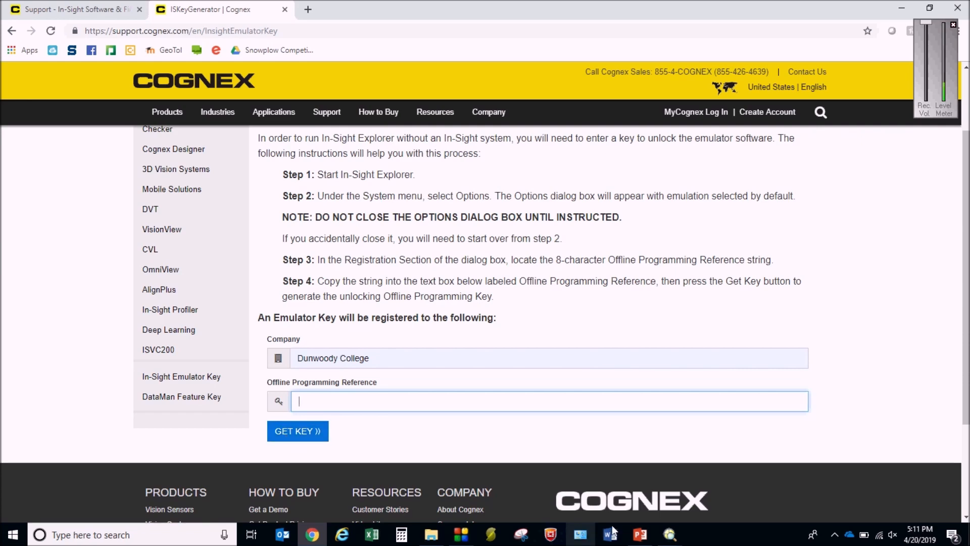
# Step: Switch to In-Sight Explorer and reopen the Emulation options to get the Offline Programming Reference
pyautogui.click(670, 534)
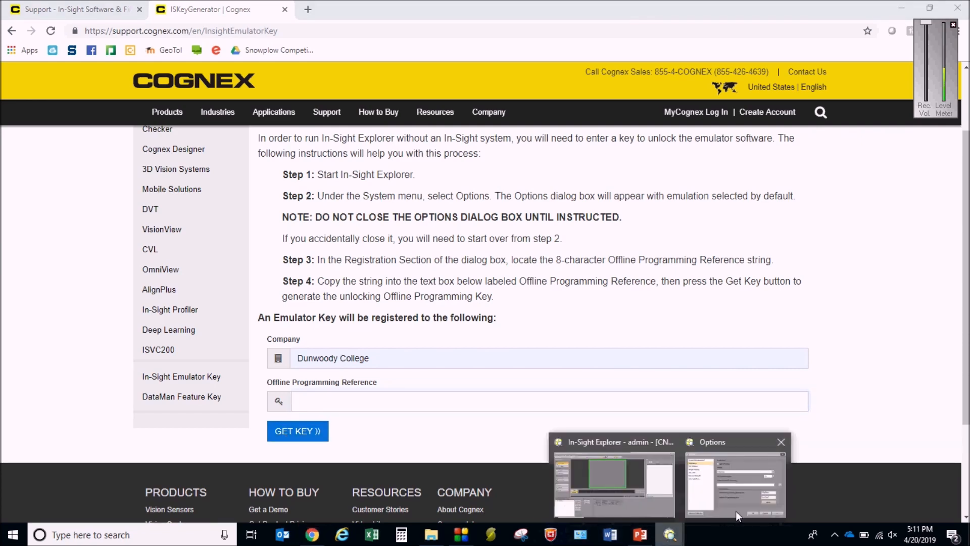
pyautogui.click(717, 490)
pyautogui.click(666, 143)
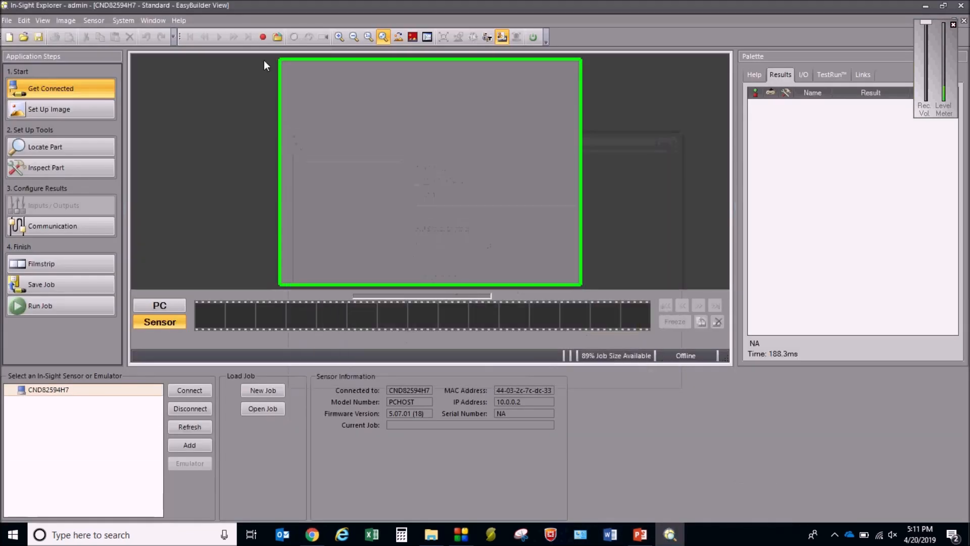
pyautogui.click(122, 20)
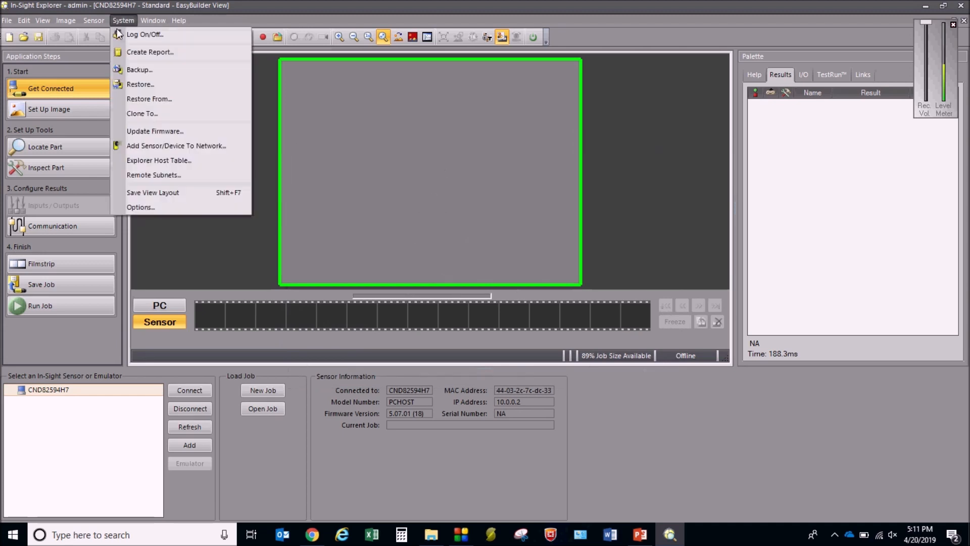
pyautogui.click(153, 207)
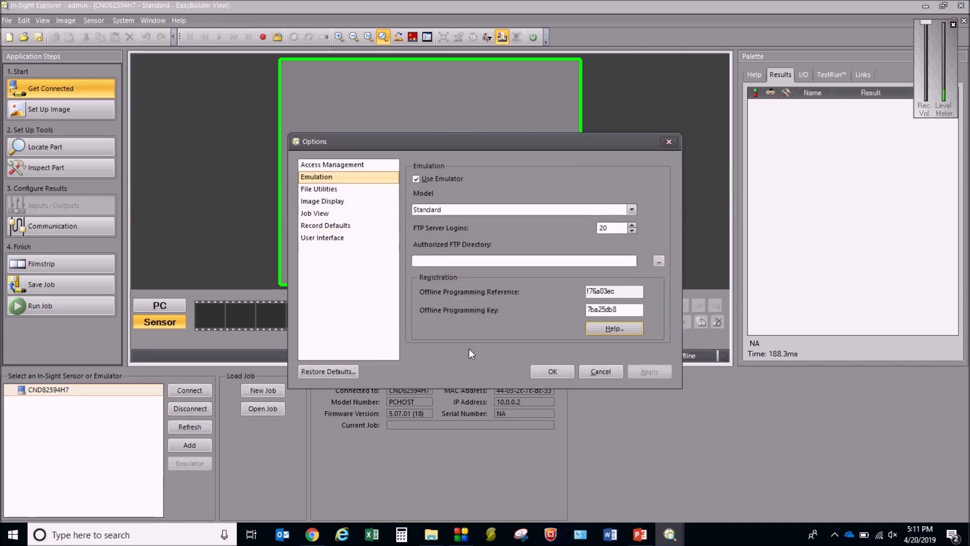
# Step: Copy the Offline Programming Reference from the Emulation options' registration section and dismiss the Options window
pyautogui.click(330, 177)
pyautogui.click(603, 292)
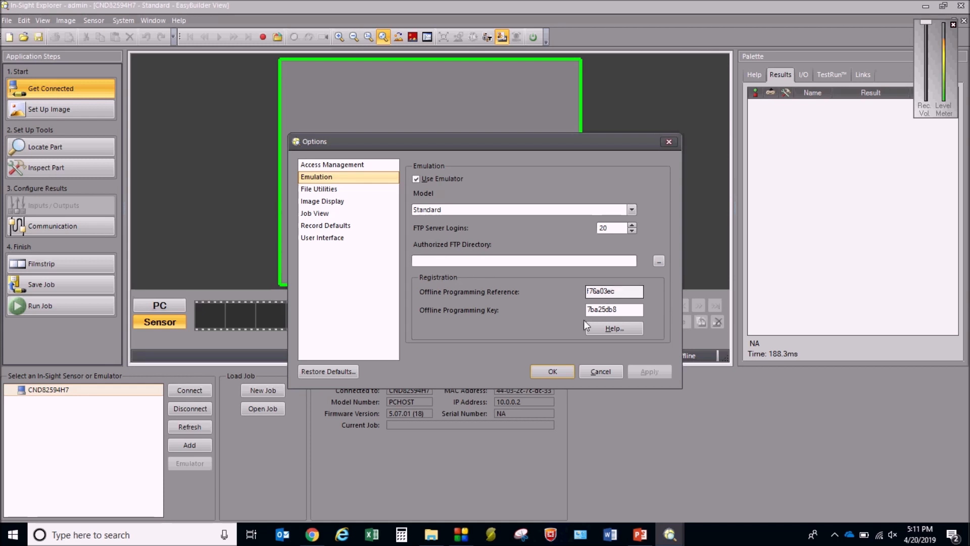
pyautogui.doubleClick(612, 292)
pyautogui.hotkey('ctrl', 'c')
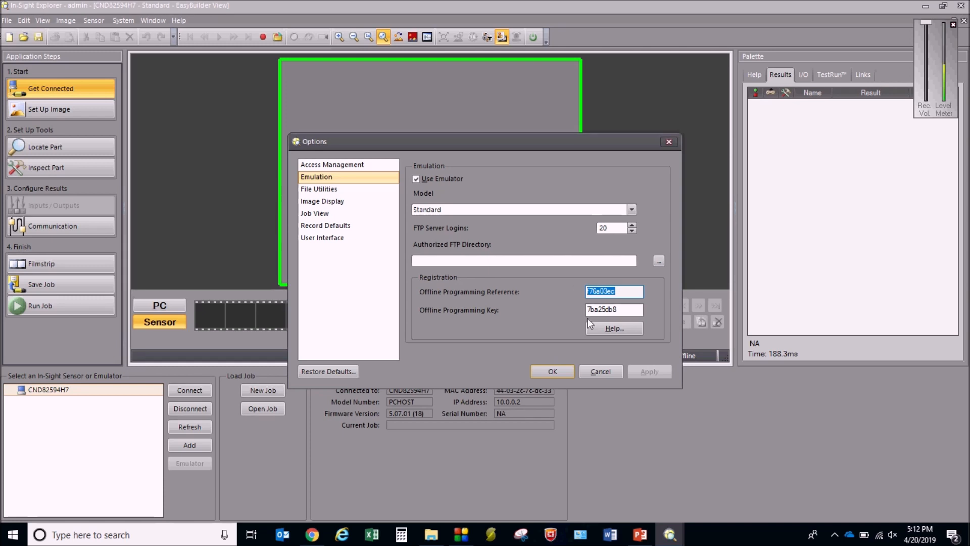
pyautogui.click(599, 370)
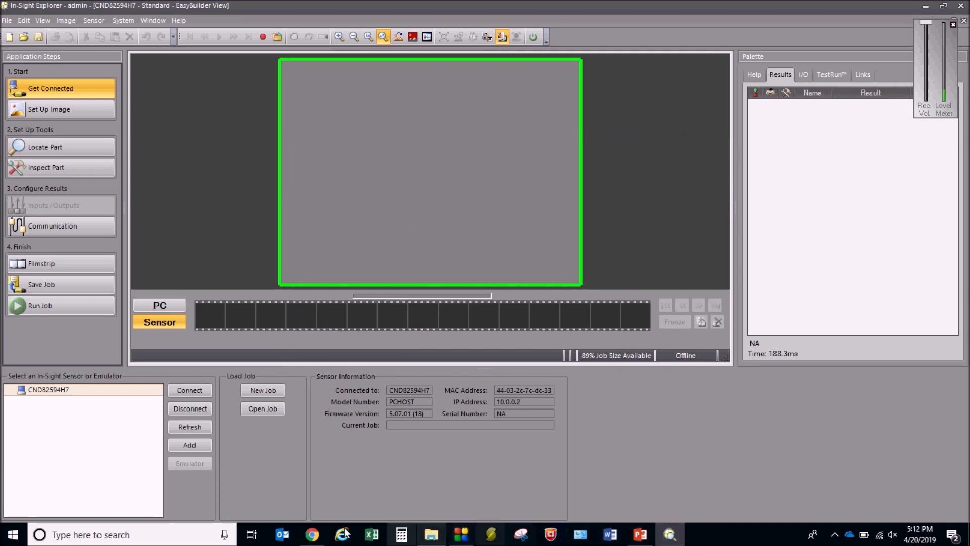
# Step: Switch to Chrome, paste the Offline Programming Reference into the key generator, generate the emulator key, and select the resulting key text
pyautogui.click(313, 535)
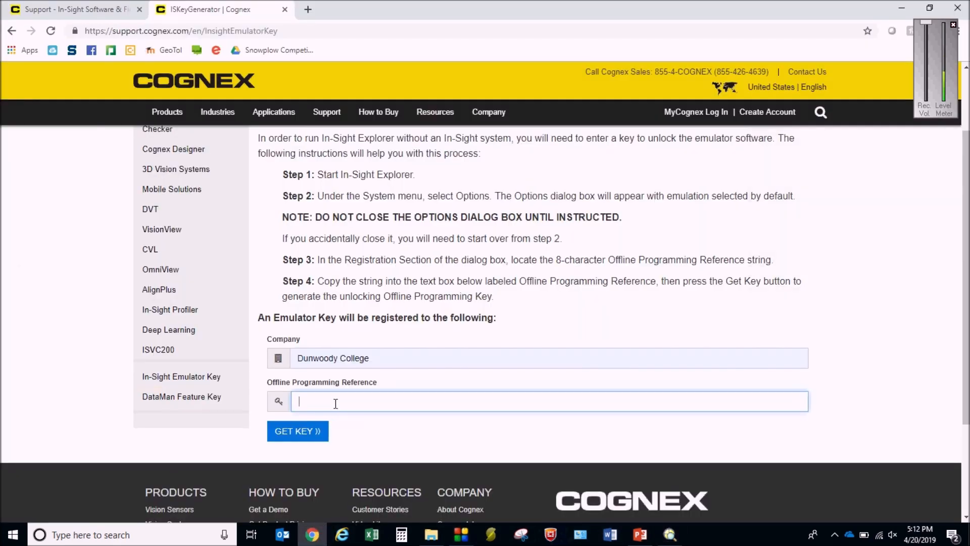
pyautogui.hotkey('ctrl', 'v')
pyautogui.click(315, 433)
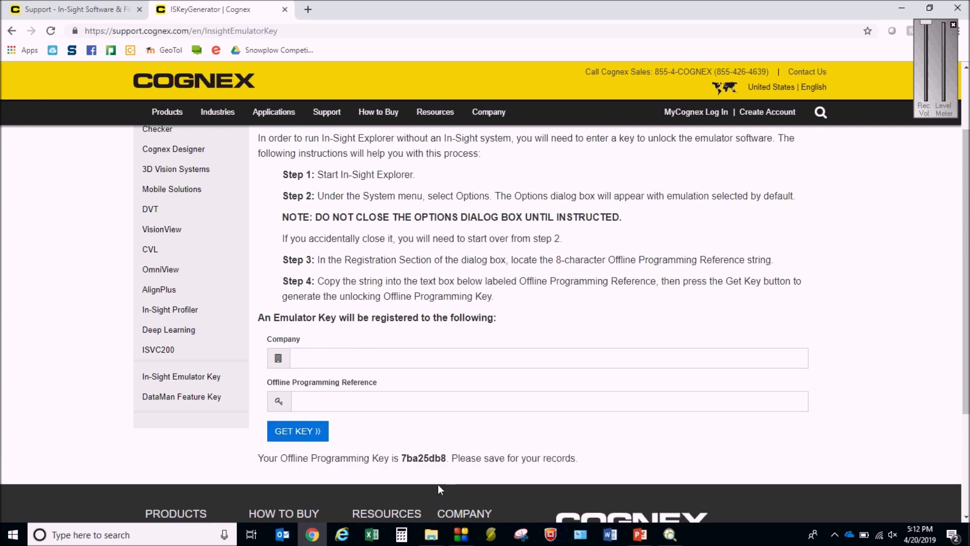
pyautogui.moveTo(447, 458); pyautogui.dragTo(401, 457)
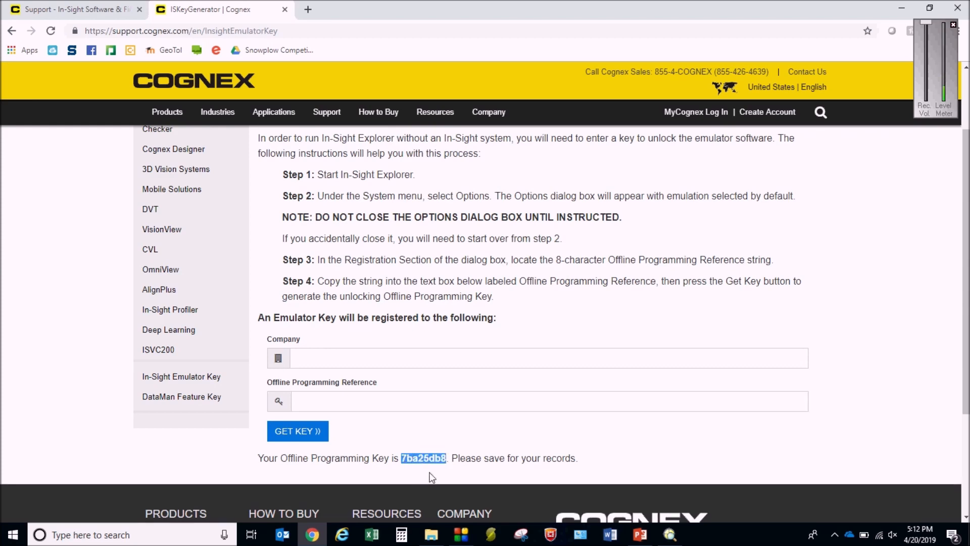
# Step: Switch to In-Sight Explorer, reopen the Emulation options, go to the Offline Programming Key field, and confirm the registration settings
pyautogui.click(670, 534)
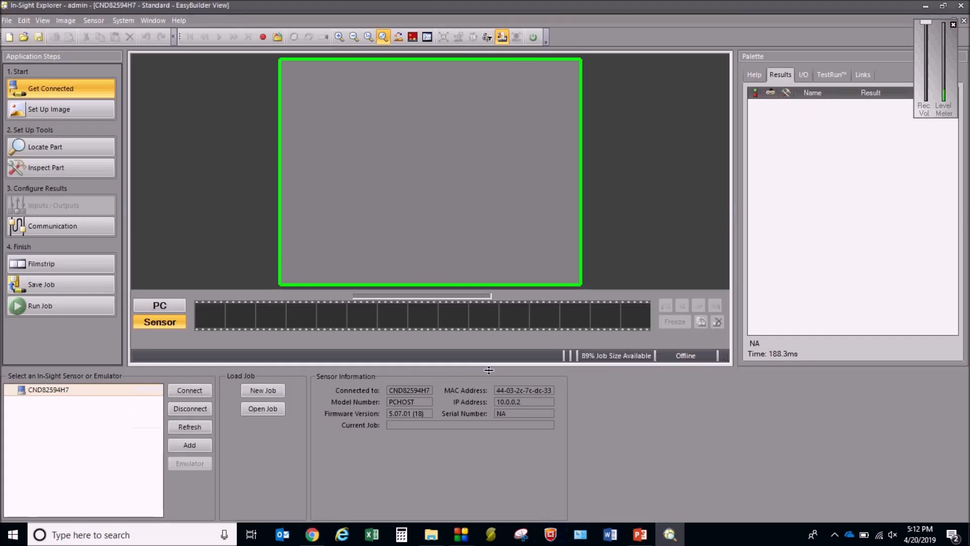
pyautogui.click(123, 19)
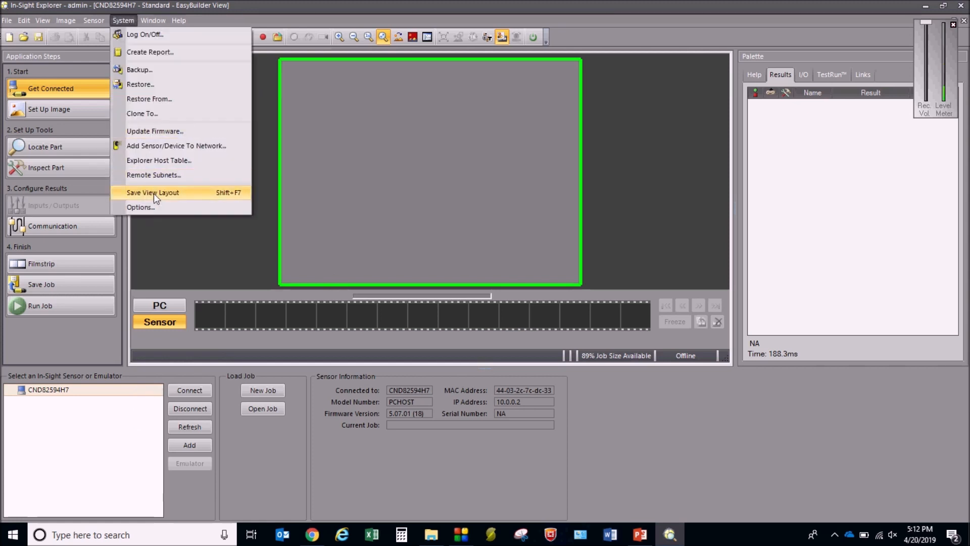
pyautogui.click(159, 206)
pyautogui.click(621, 310)
pyautogui.moveTo(621, 309); pyautogui.dragTo(540, 310)
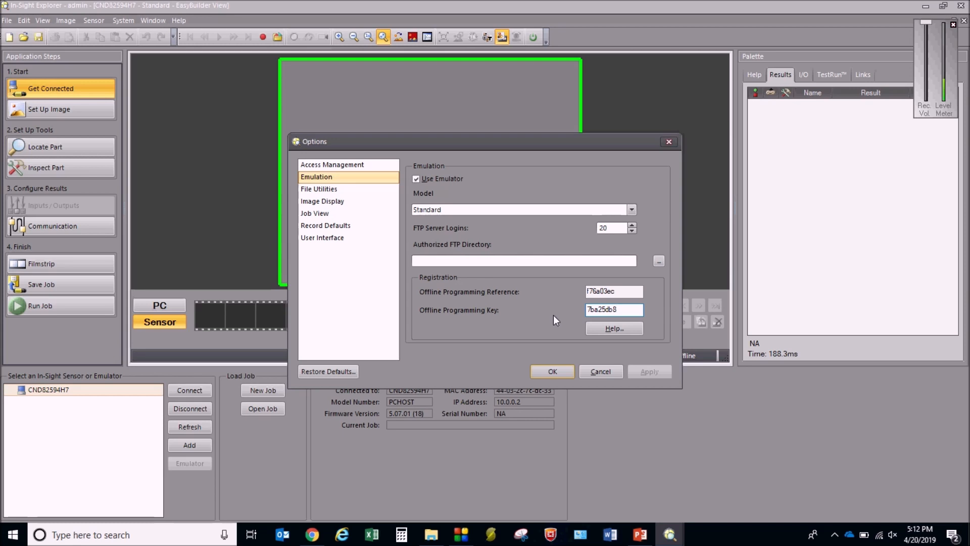
pyautogui.click(553, 371)
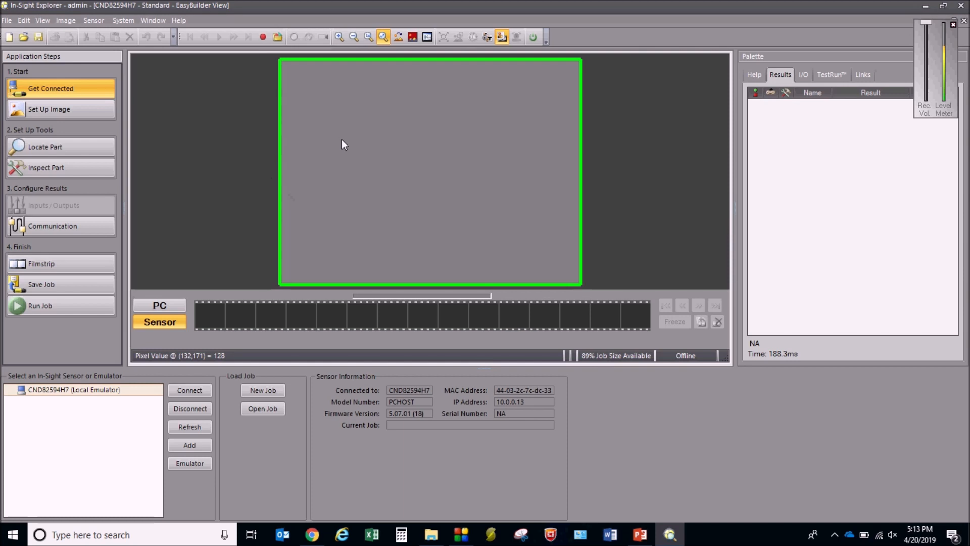
# Step: Restart In-Sight Explorer by confirming its exit, minimizing the browser, and launching In-Sight Explorer 5.7.2 from the desktop
pyautogui.click(962, 6)
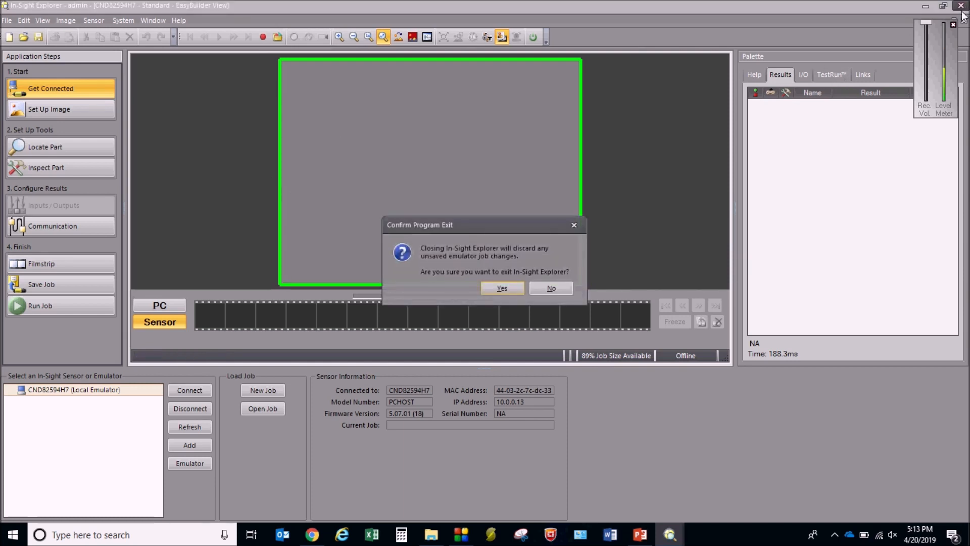
pyautogui.click(502, 288)
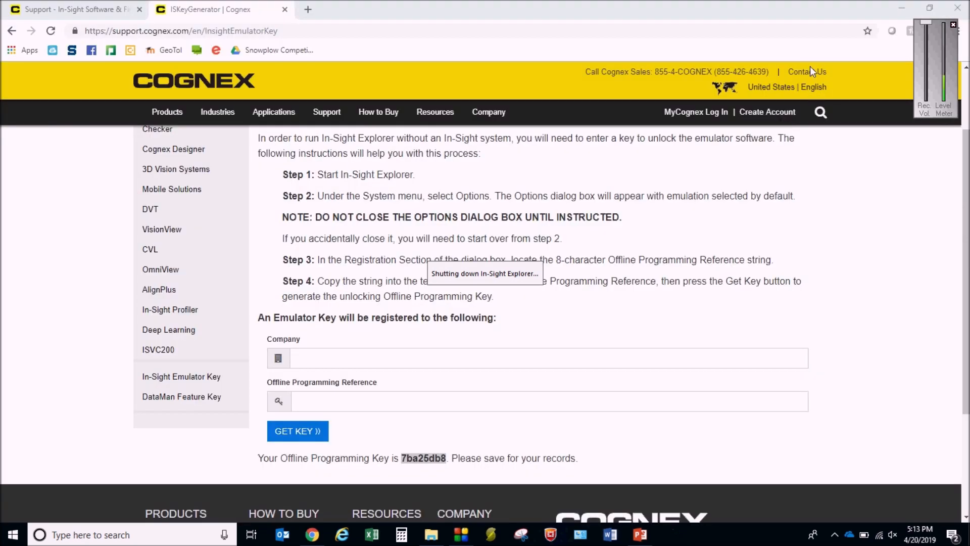
pyautogui.click(902, 7)
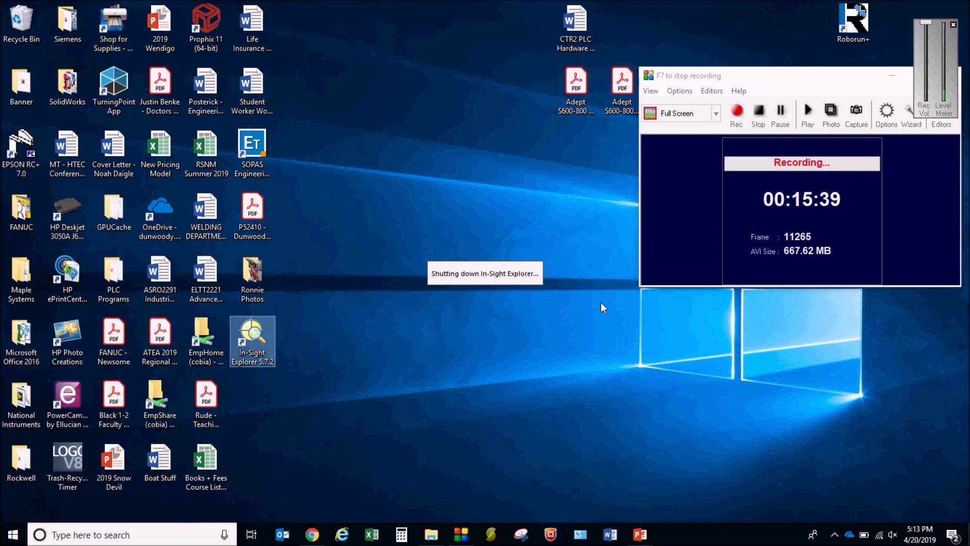
pyautogui.click(395, 356)
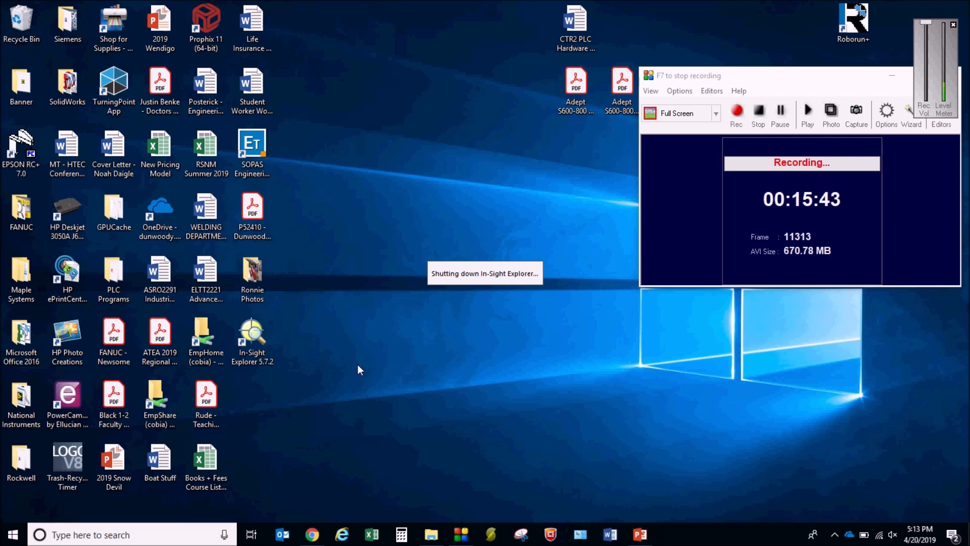
pyautogui.doubleClick(252, 339)
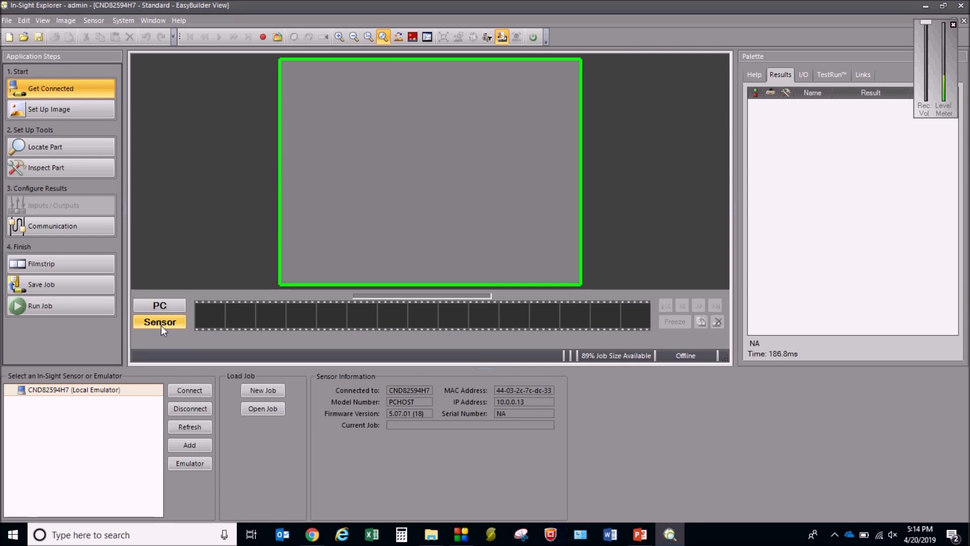
# Step: Switch the filmstrip source from Sensor to PC and go to the Set Up Image application step
pyautogui.click(170, 304)
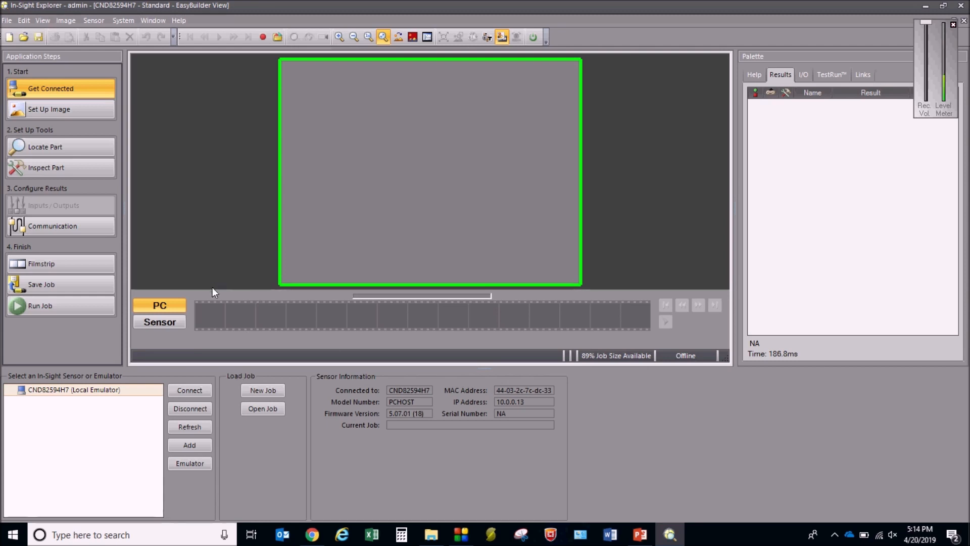
pyautogui.click(75, 110)
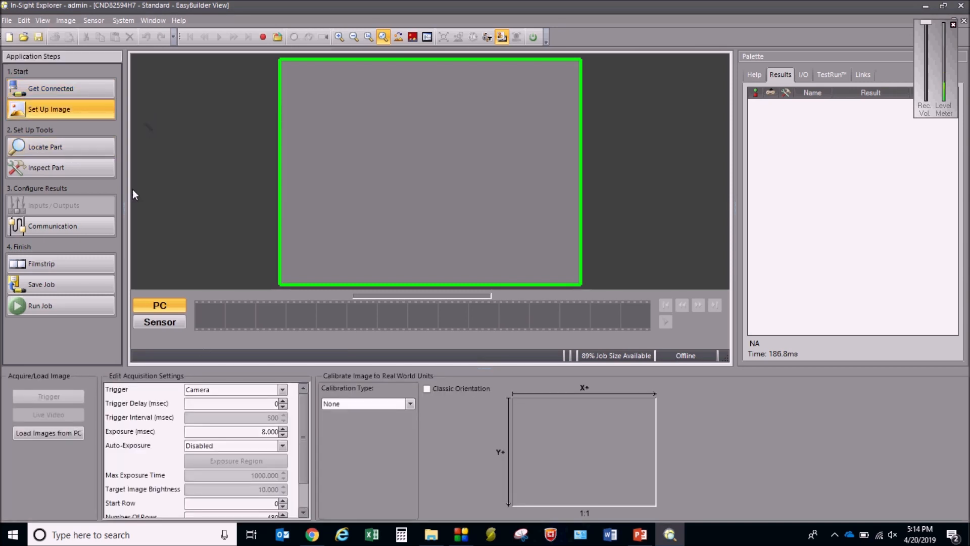
pyautogui.click(76, 90)
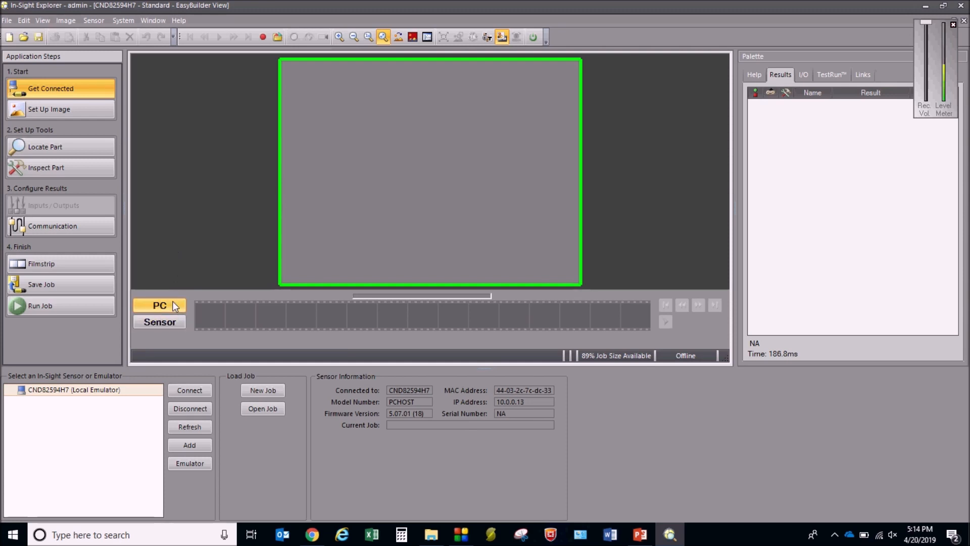
pyautogui.click(99, 108)
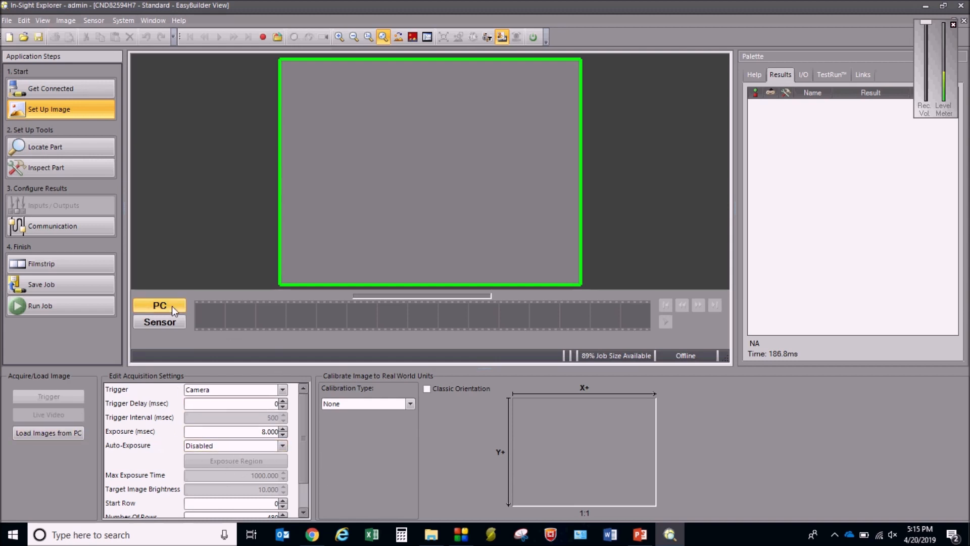
# Step: Start loading images from the PC and browse for the playback folder in OneDrive's Documents, expanding ASRO2120 PLC THEORY
pyautogui.click(53, 433)
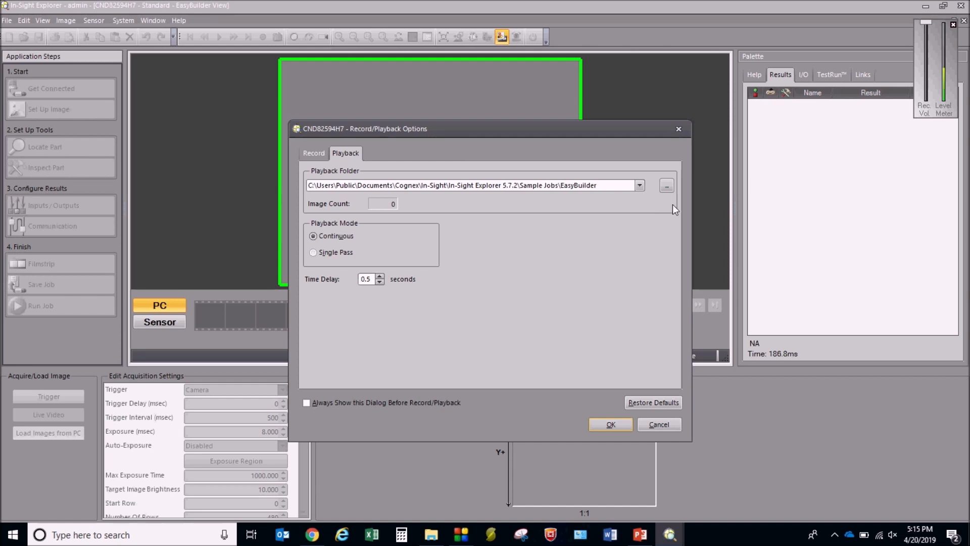
pyautogui.click(667, 186)
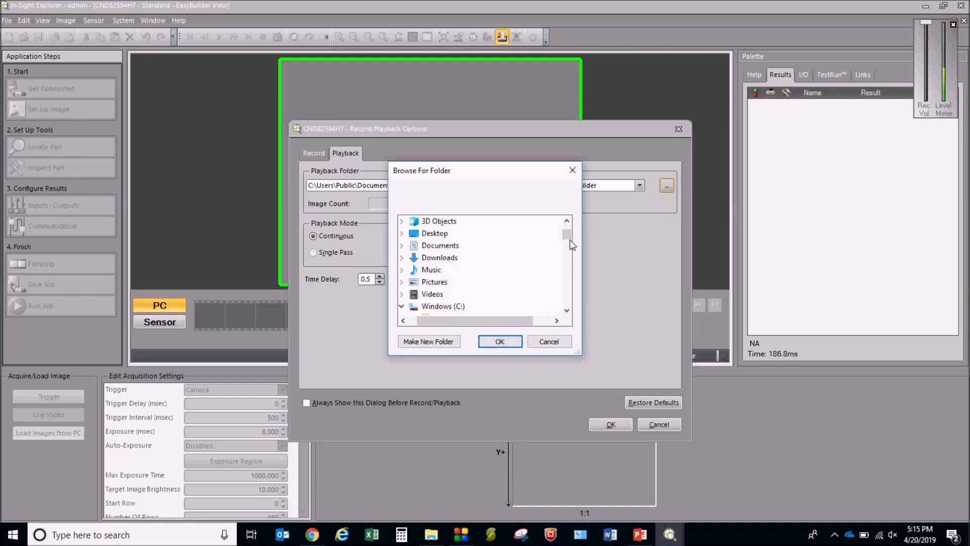
pyautogui.scroll(2, 568, 217)
pyautogui.scroll(-7, 568, 235)
pyautogui.scroll(7, 568, 235)
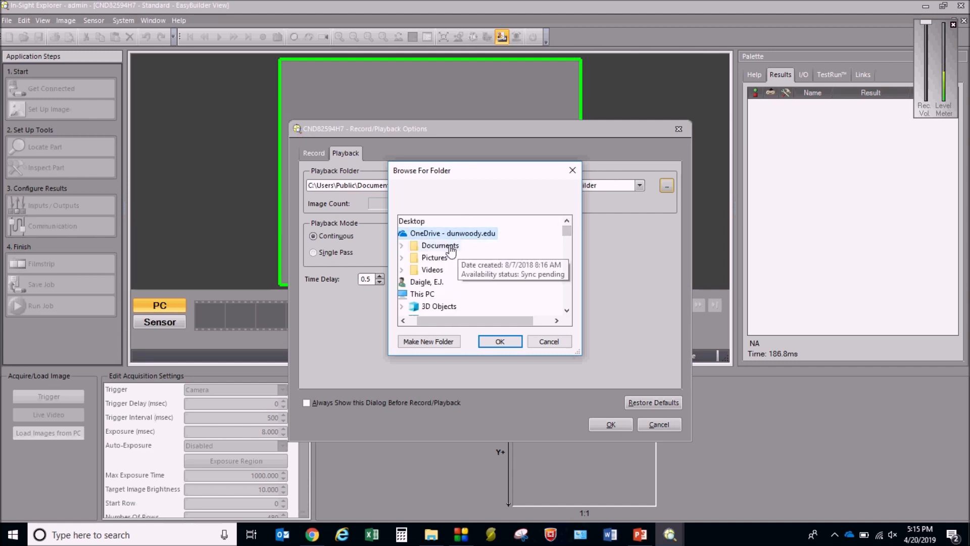
pyautogui.doubleClick(473, 247)
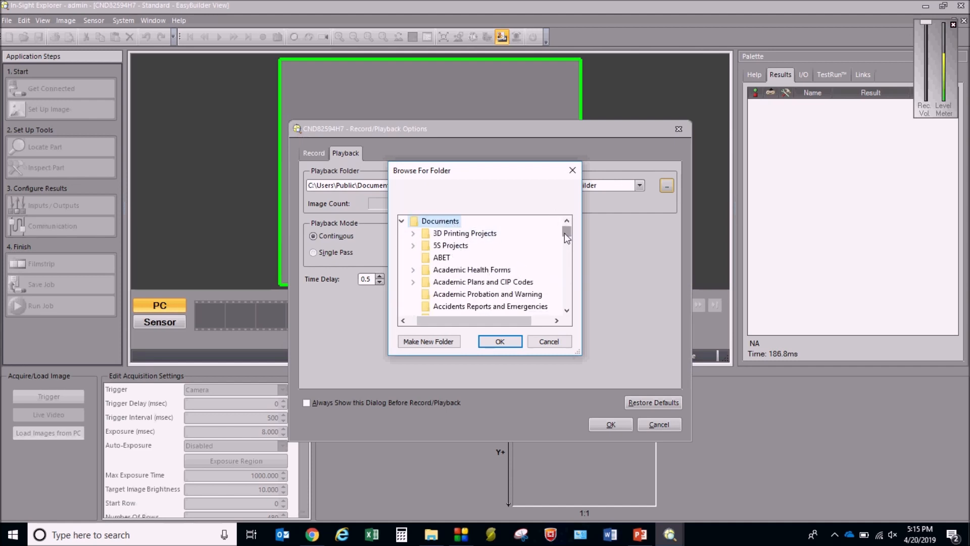
pyautogui.moveTo(566, 232); pyautogui.dragTo(566, 239)
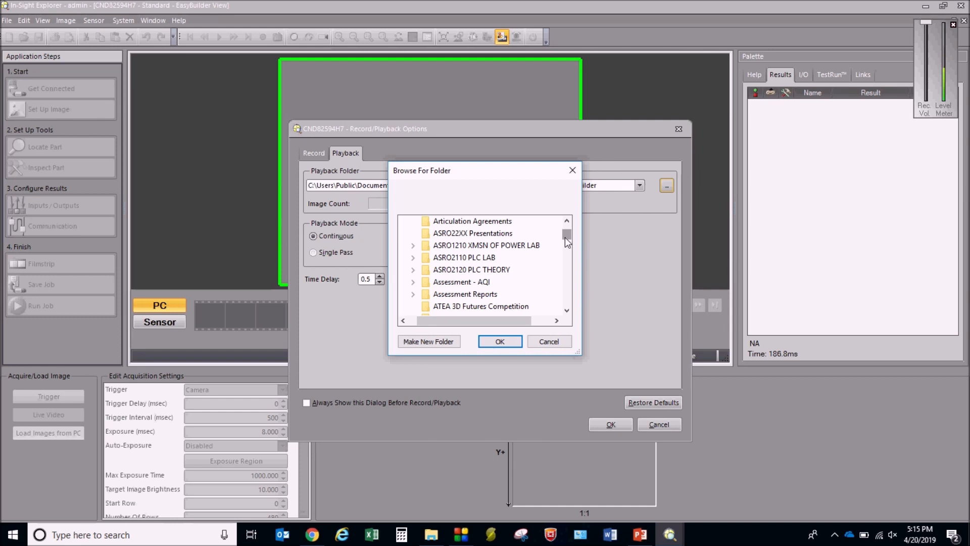
pyautogui.doubleClick(471, 270)
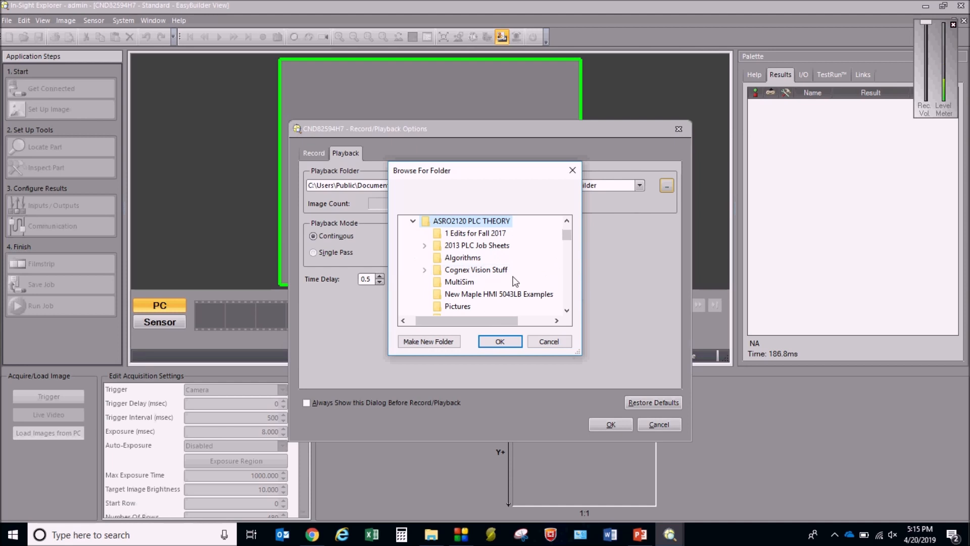
# Step: Set the playback folder to Bottle Inspection under Cognex Vision Stuff, Sample Photos, EasyBuilder, and load its images
pyautogui.doubleClick(494, 270)
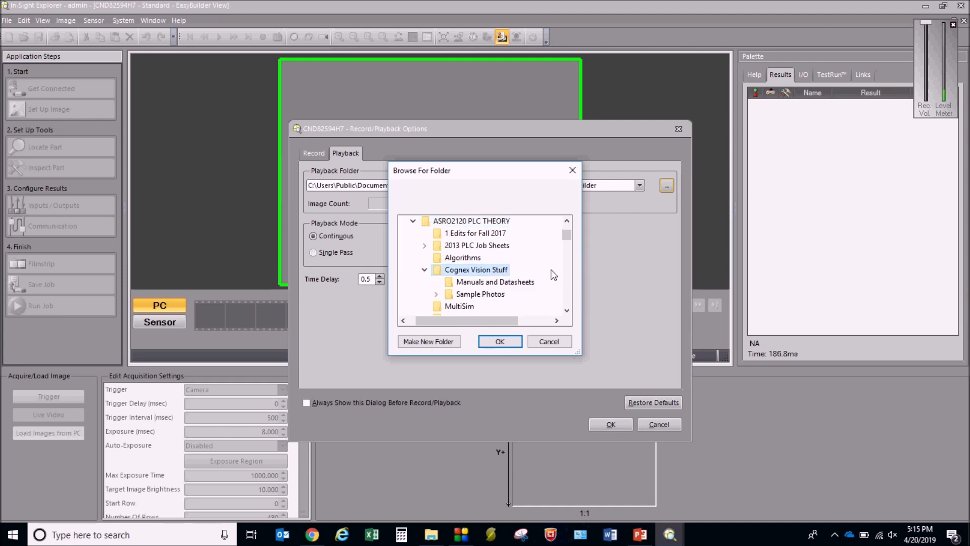
pyautogui.doubleClick(493, 295)
pyautogui.doubleClick(492, 294)
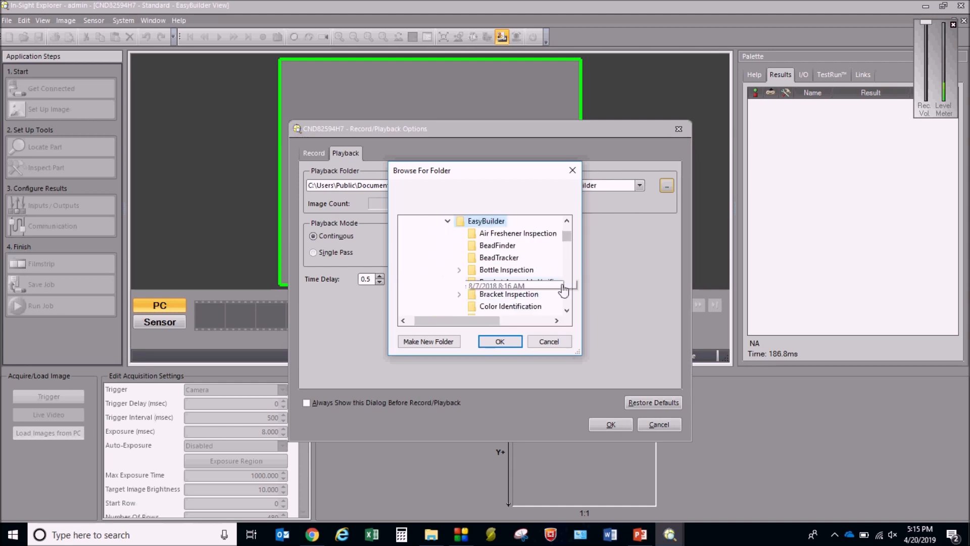
pyautogui.click(509, 271)
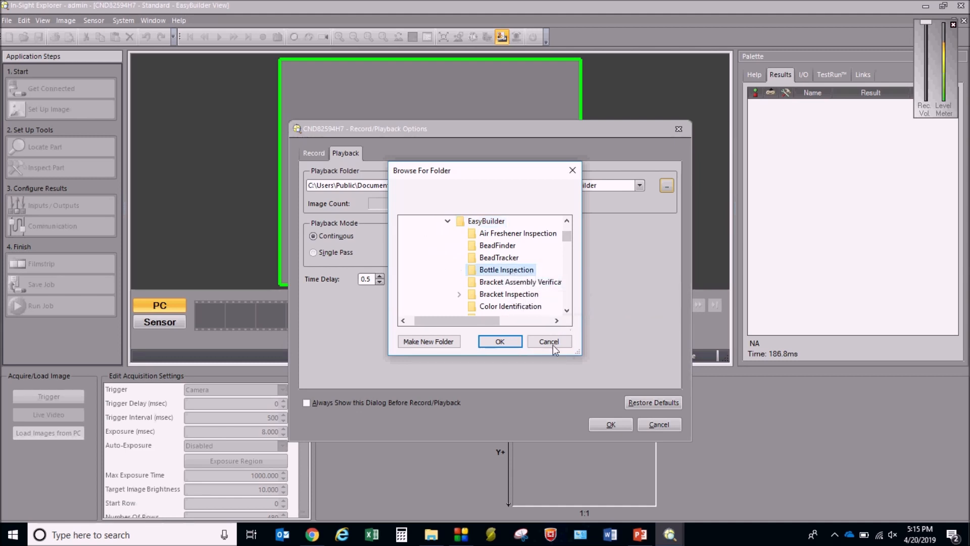
pyautogui.click(509, 342)
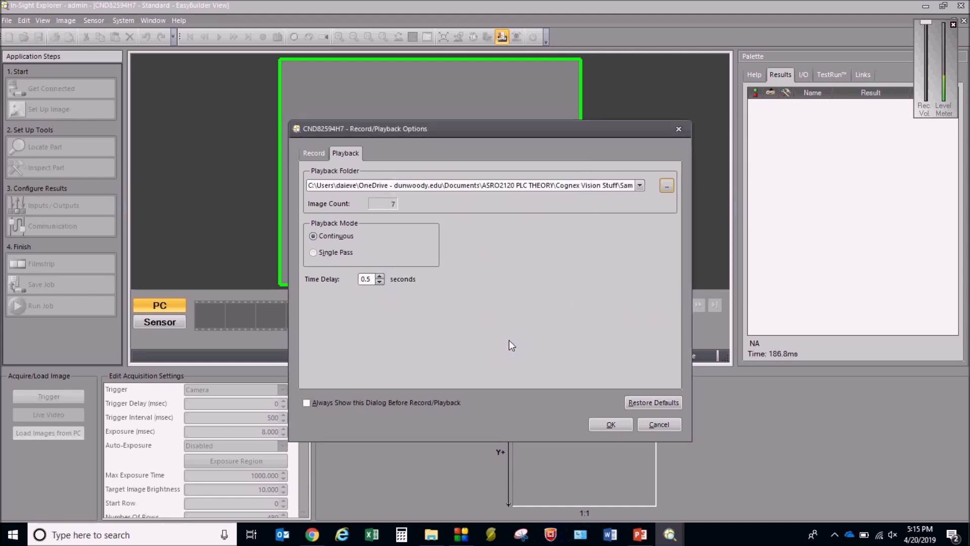
pyautogui.click(610, 427)
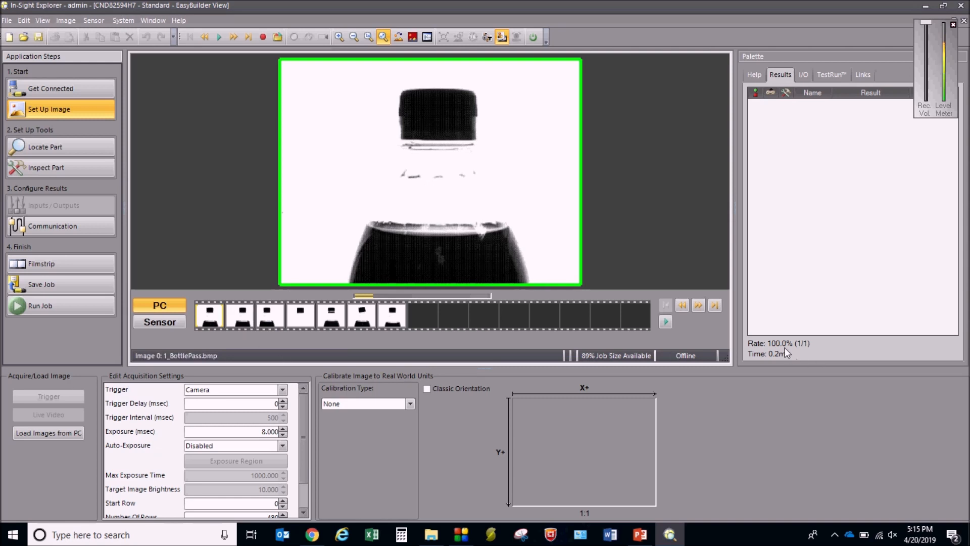
# Step: Step through the loaded bottle images in the filmstrip, comparing 3_BottlePass.bmp with 4_BottleNoLiq.bmp
pyautogui.click(699, 306)
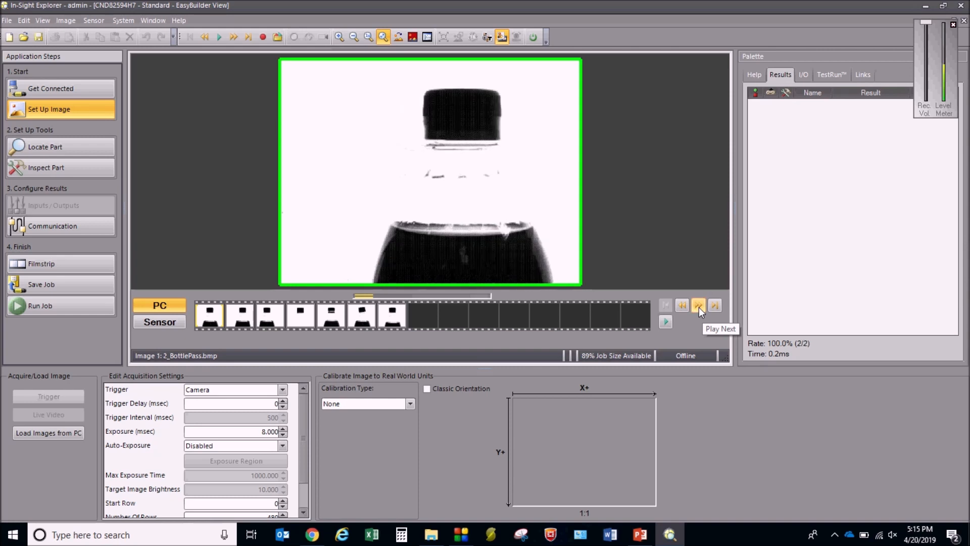
pyautogui.click(698, 305)
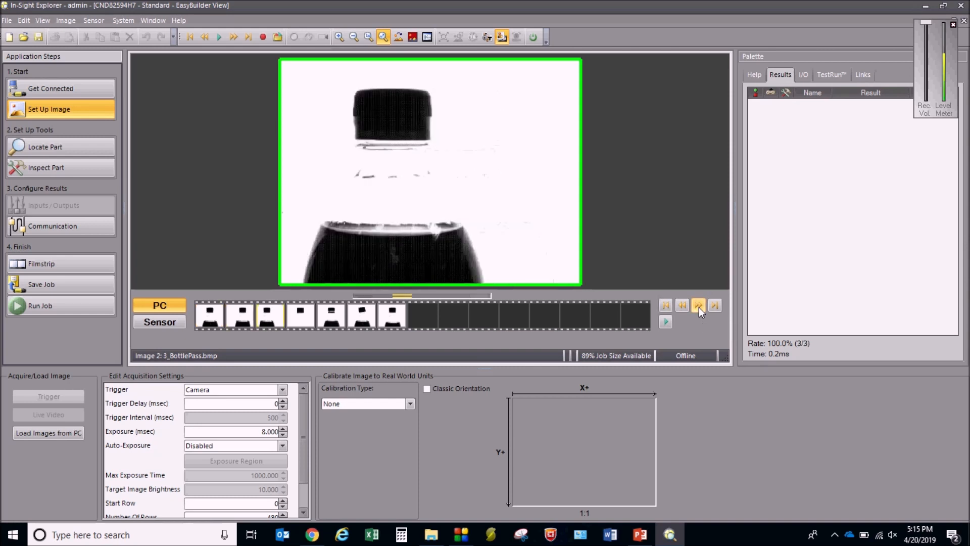
pyautogui.click(698, 306)
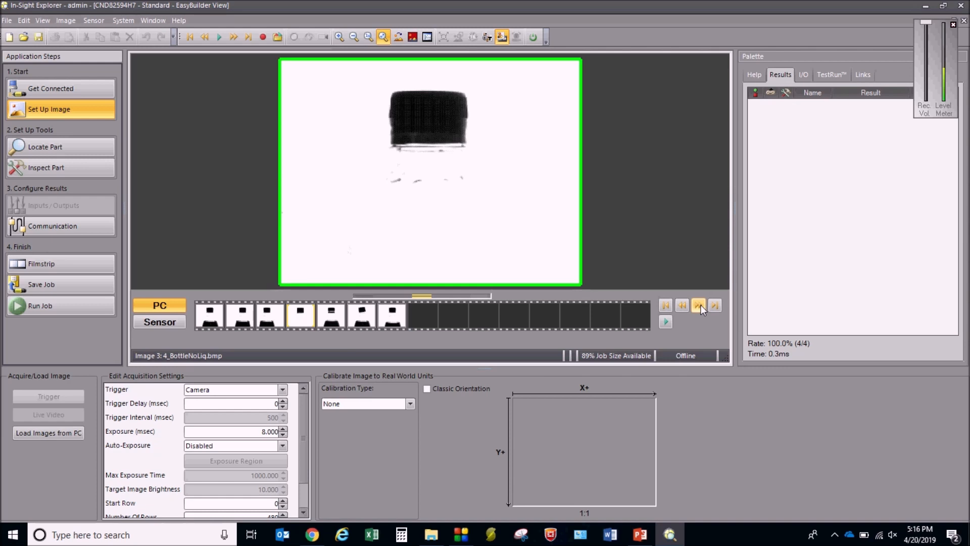
pyautogui.click(684, 305)
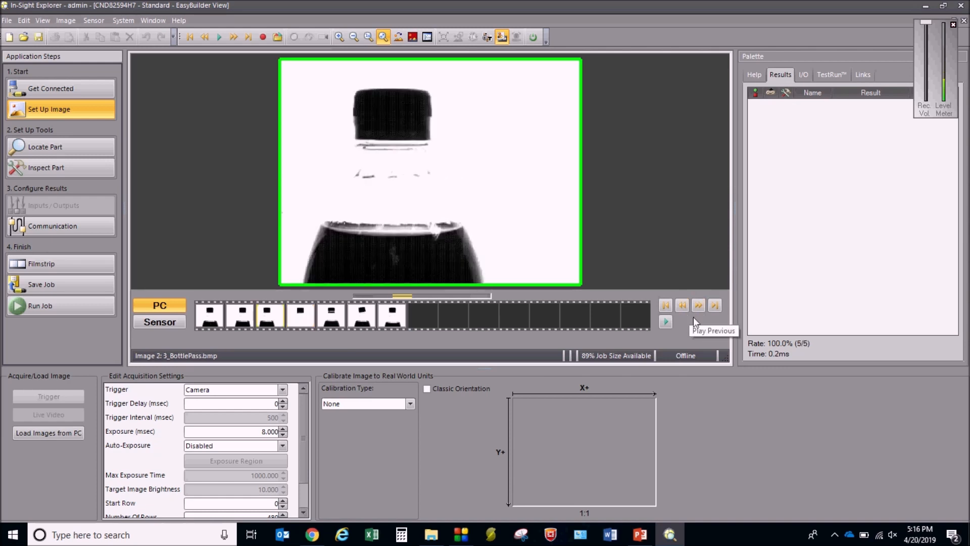
pyautogui.click(699, 305)
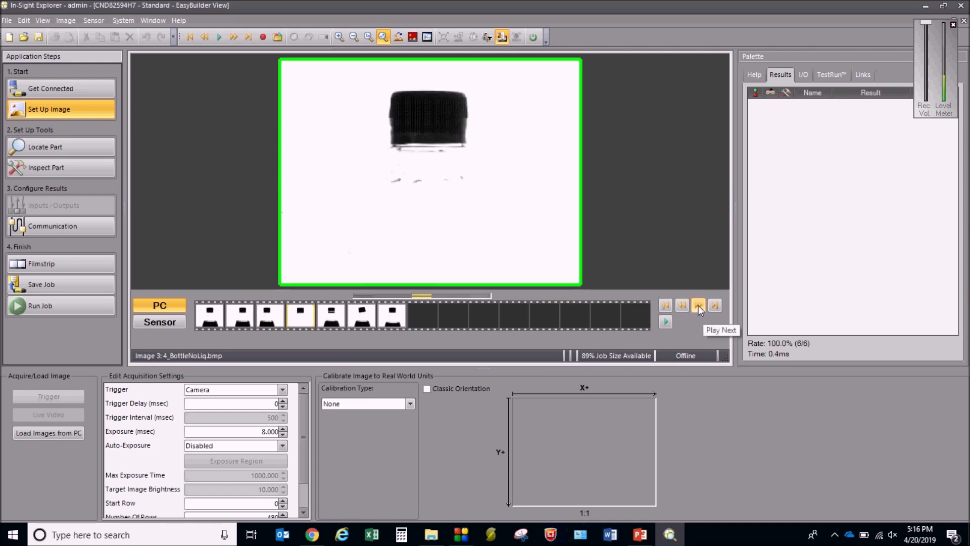
# Step: Step through the remaining bottle images, examining the bad seal, crooked cap and low liquid samples up to 6_BottleFailLowLiquid.bmp
pyautogui.click(699, 306)
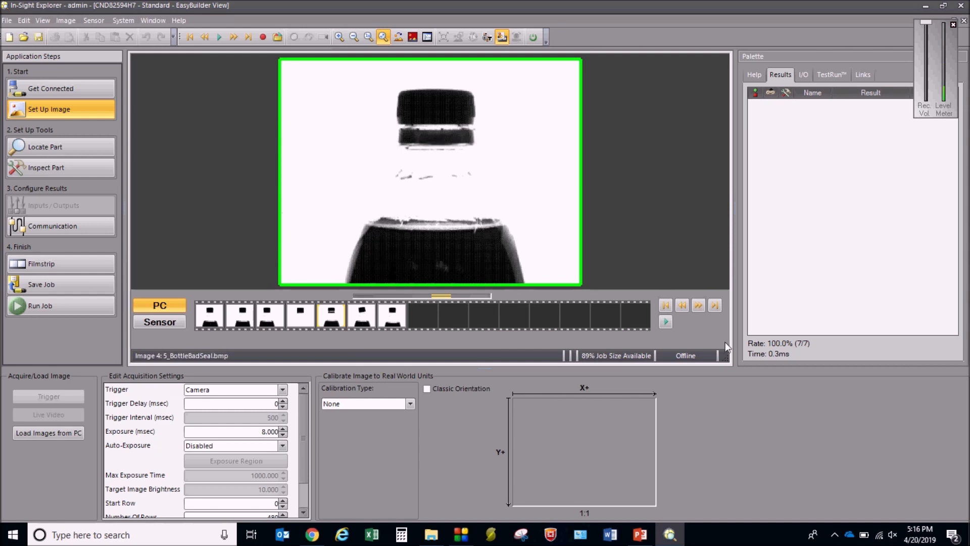
pyautogui.click(702, 308)
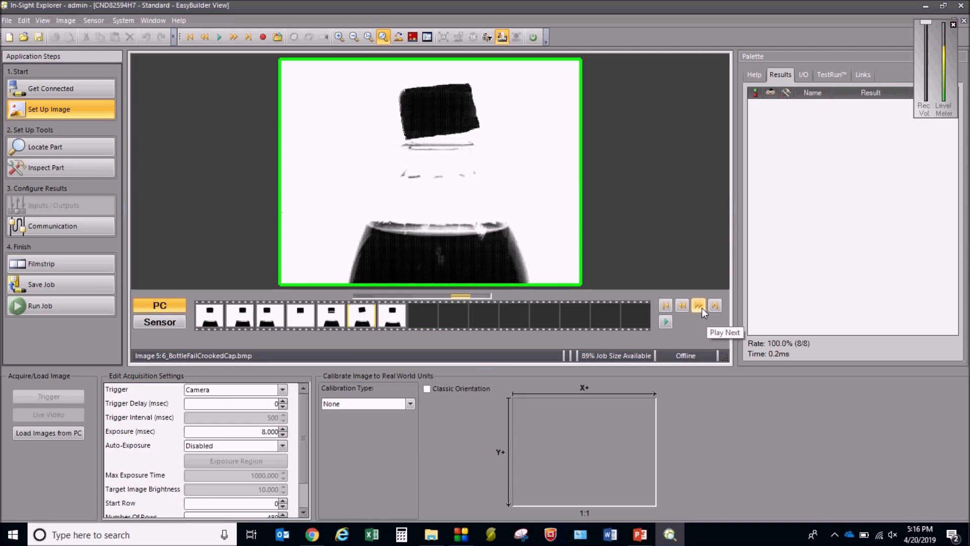
pyautogui.click(701, 308)
pyautogui.click(701, 308)
pyautogui.click(702, 308)
pyautogui.click(702, 308)
pyautogui.click(702, 307)
pyautogui.click(702, 308)
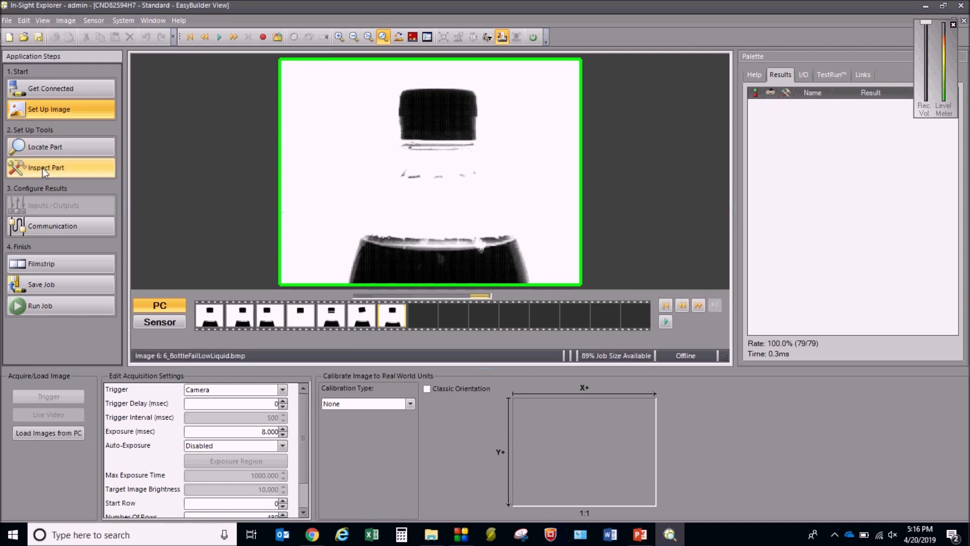
# Step: Add a Blob location tool in the Locate Part step and stretch its rectangular region around the bottle cap, about 474 × 242 in size
pyautogui.click(61, 145)
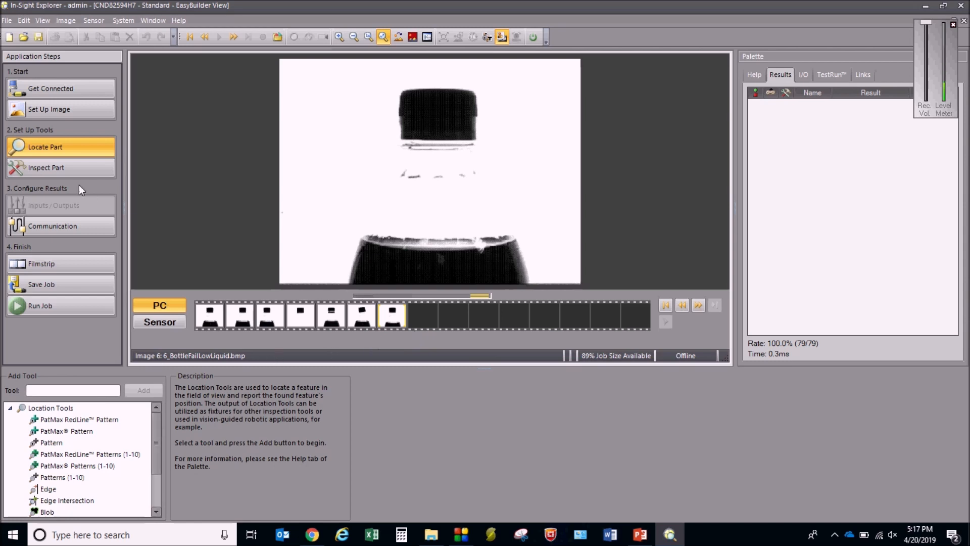
pyautogui.scroll(-2, 153, 453)
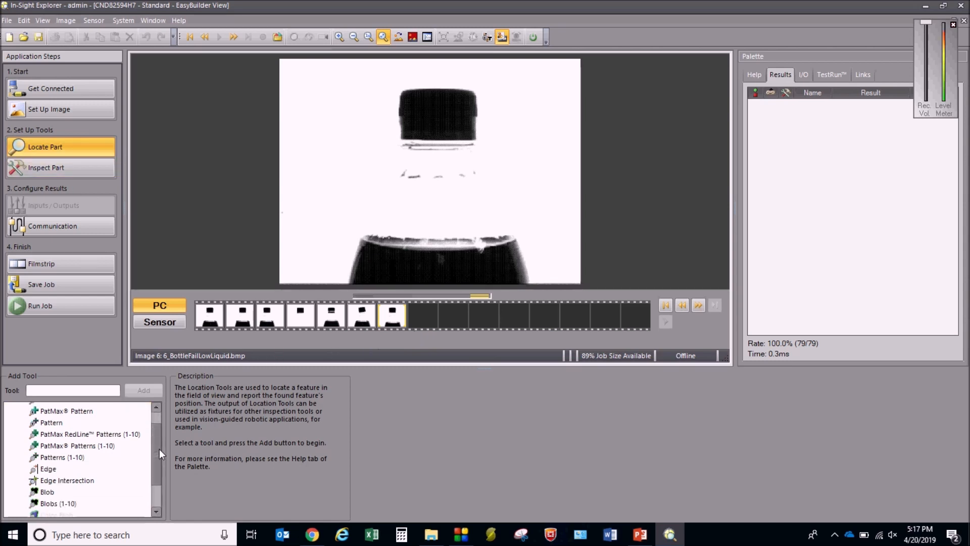
pyautogui.moveTo(158, 445); pyautogui.dragTo(156, 463)
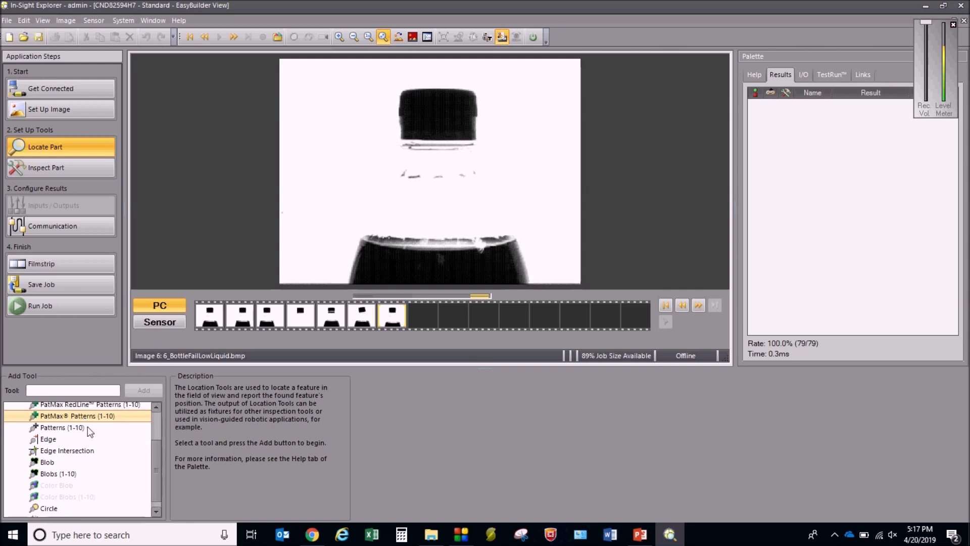
pyautogui.doubleClick(54, 462)
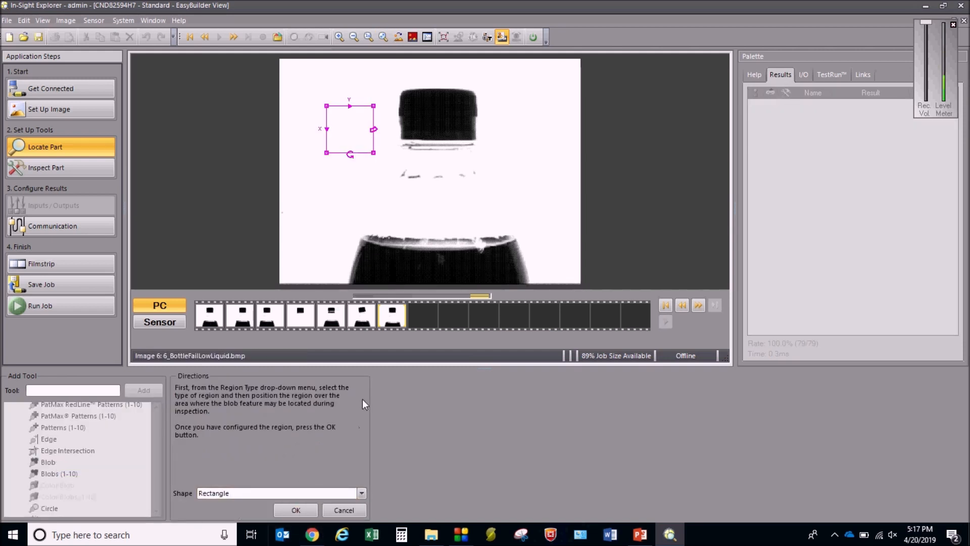
pyautogui.moveTo(373, 152); pyautogui.dragTo(555, 186)
pyautogui.moveTo(507, 107); pyautogui.dragTo(504, 69)
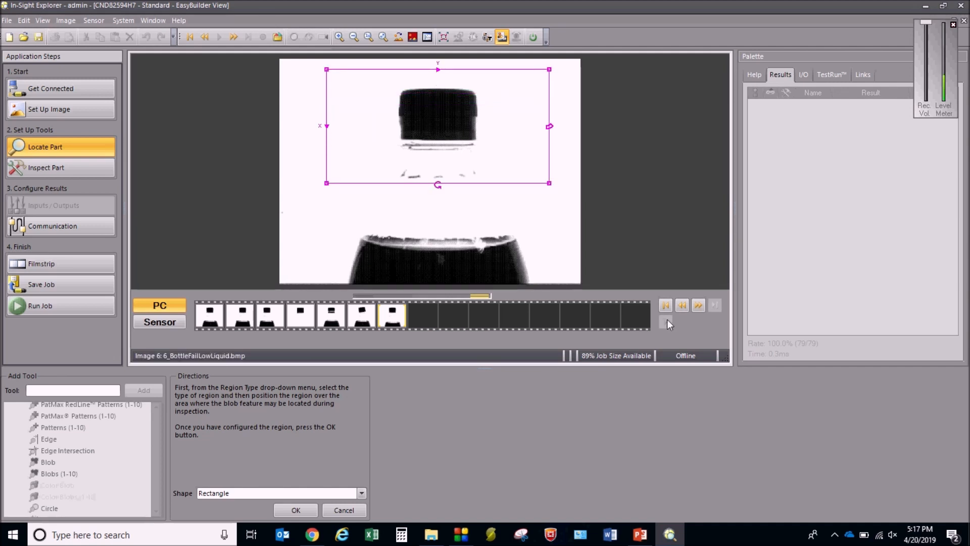
# Step: Cycle through all the bottle images to check whether the cap stays inside the blob search region
pyautogui.click(698, 306)
pyautogui.click(699, 306)
pyautogui.click(700, 305)
pyautogui.click(699, 305)
pyautogui.click(699, 305)
pyautogui.click(699, 305)
pyautogui.click(699, 305)
pyautogui.click(699, 305)
pyautogui.click(700, 306)
pyautogui.click(700, 305)
pyautogui.click(699, 305)
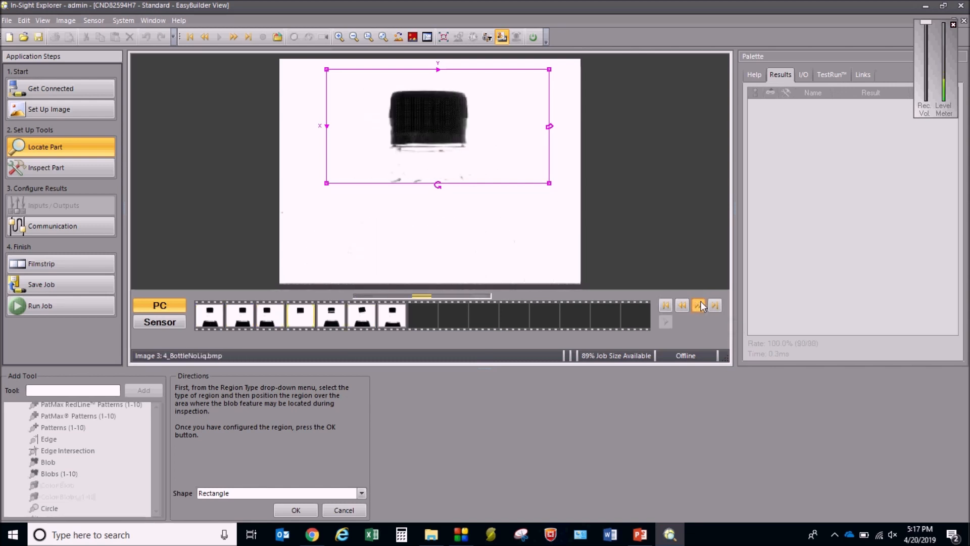
pyautogui.click(699, 305)
pyautogui.click(700, 305)
pyautogui.click(699, 305)
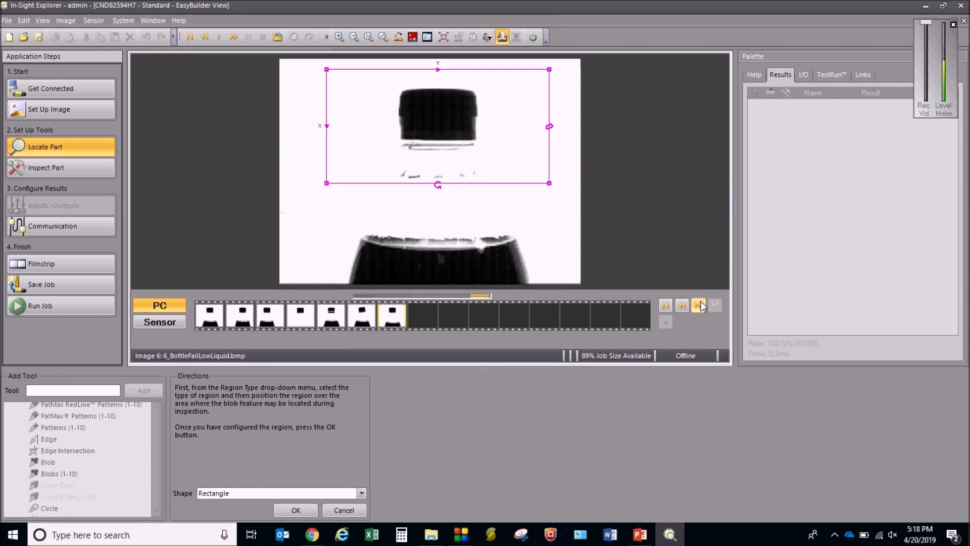
# Step: Accept the blob search region and set the tool's blob color to Black
pyautogui.click(296, 509)
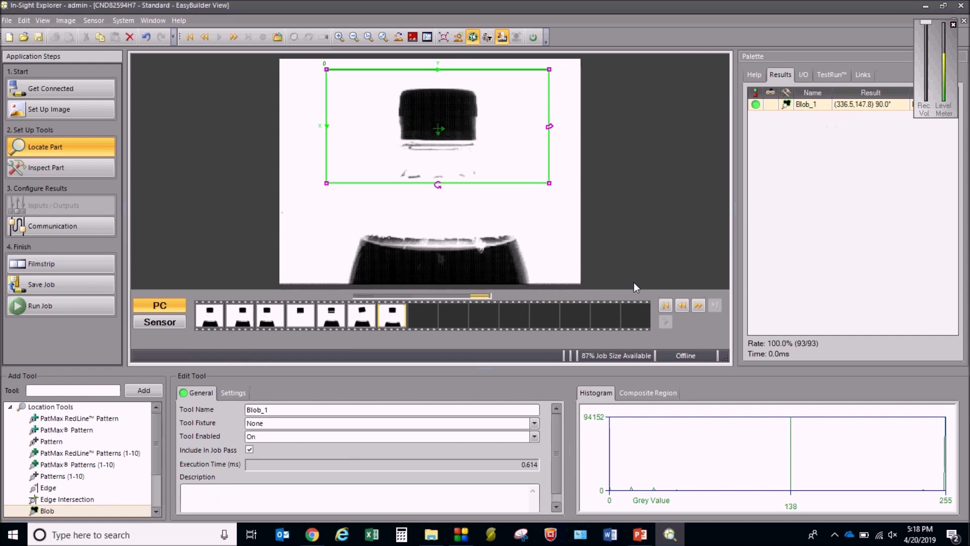
pyautogui.click(240, 396)
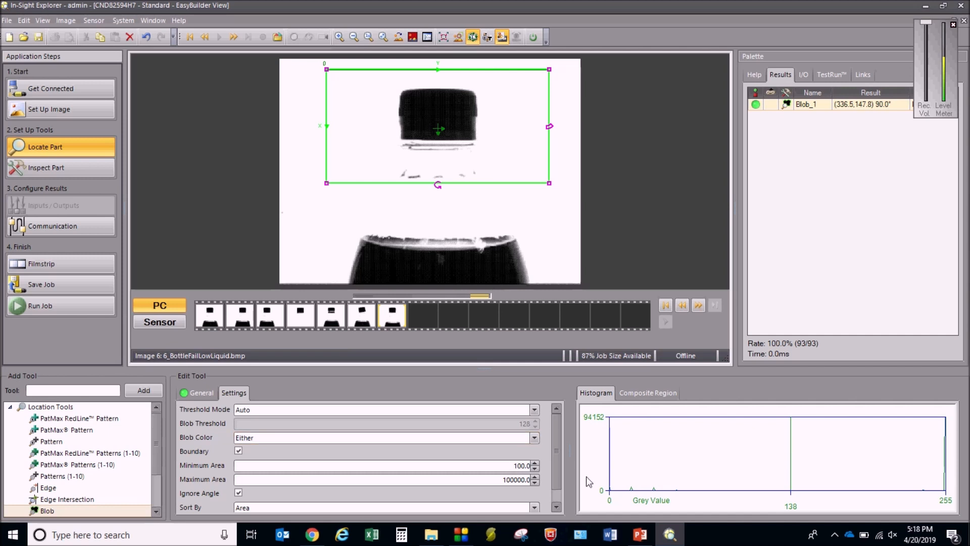
pyautogui.click(534, 437)
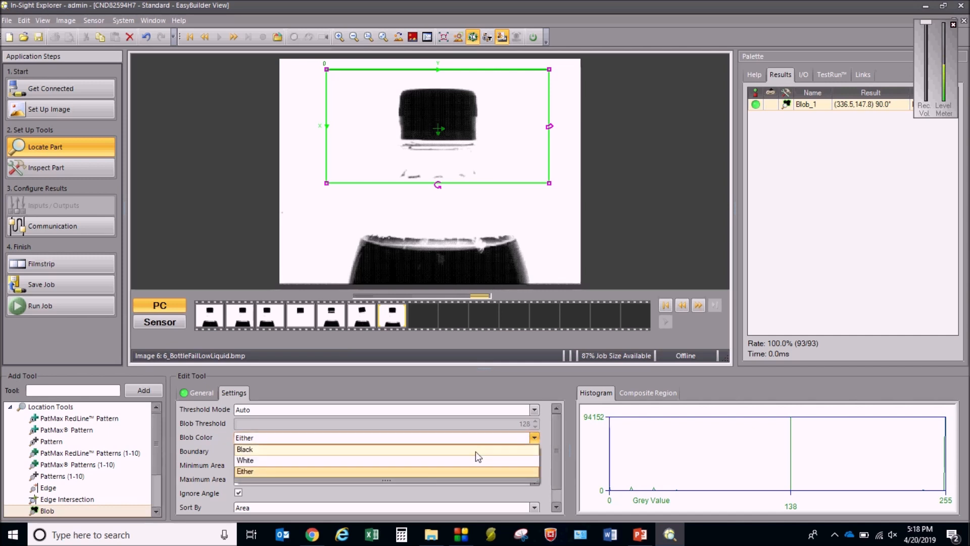
pyautogui.click(459, 451)
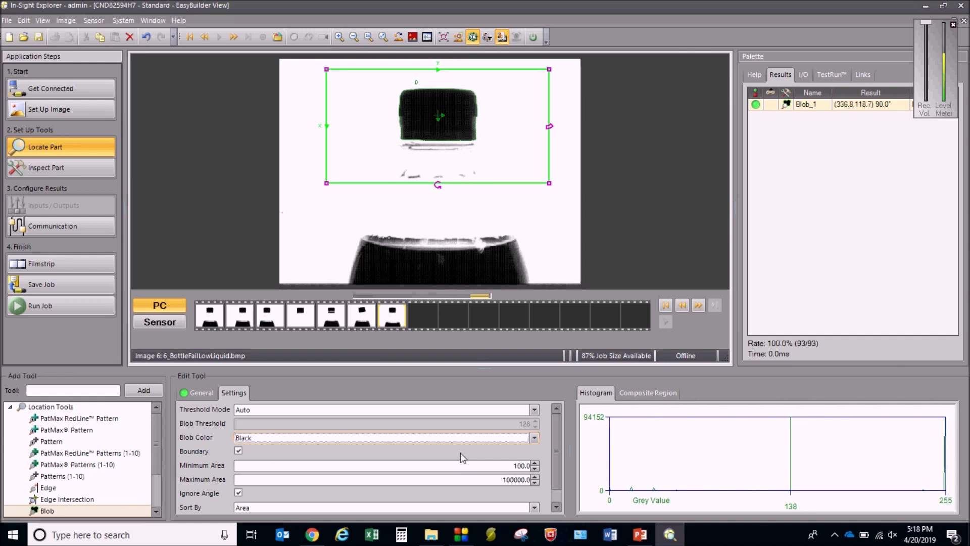
# Step: Play through the bottle images repeatedly to check how the blob tool locates the cap in each one
pyautogui.click(699, 305)
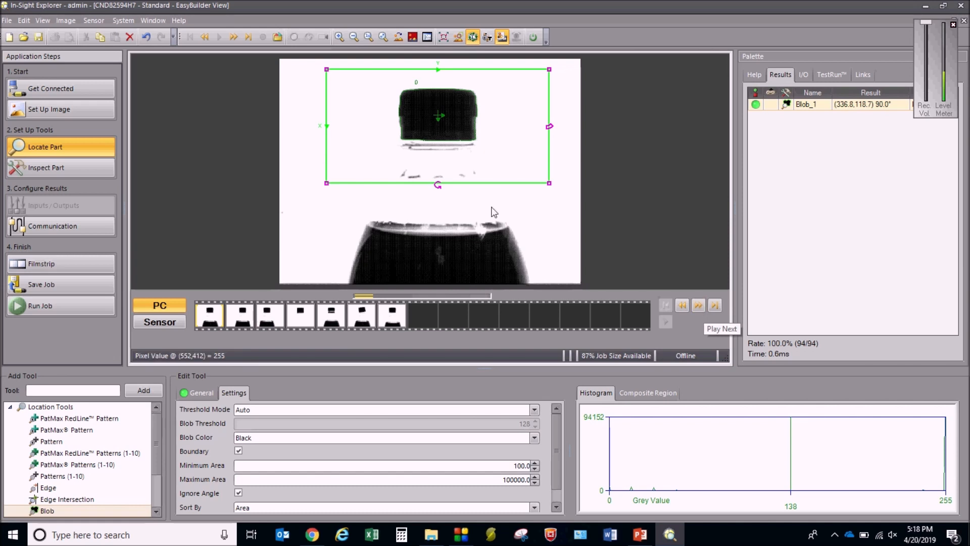
pyautogui.click(699, 306)
pyautogui.click(699, 306)
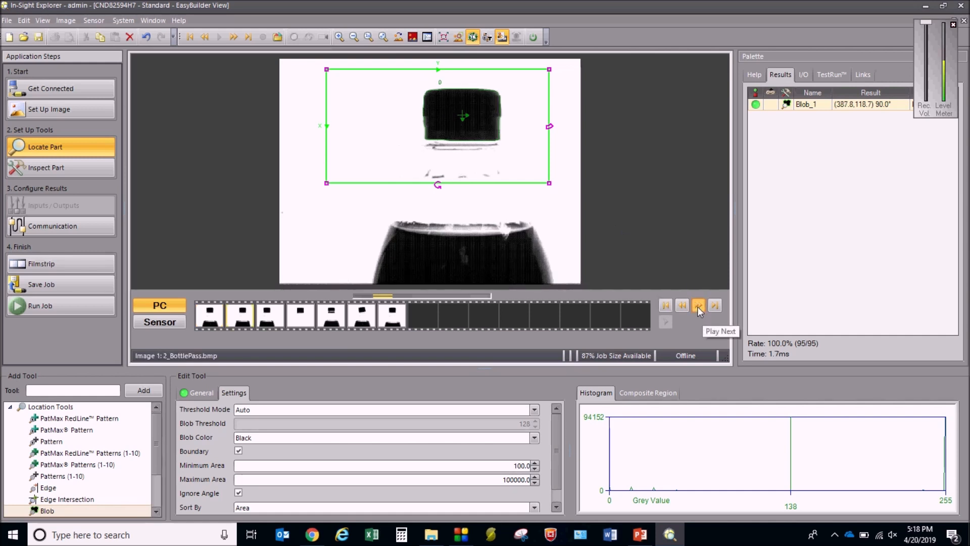
pyautogui.click(699, 306)
pyautogui.click(698, 305)
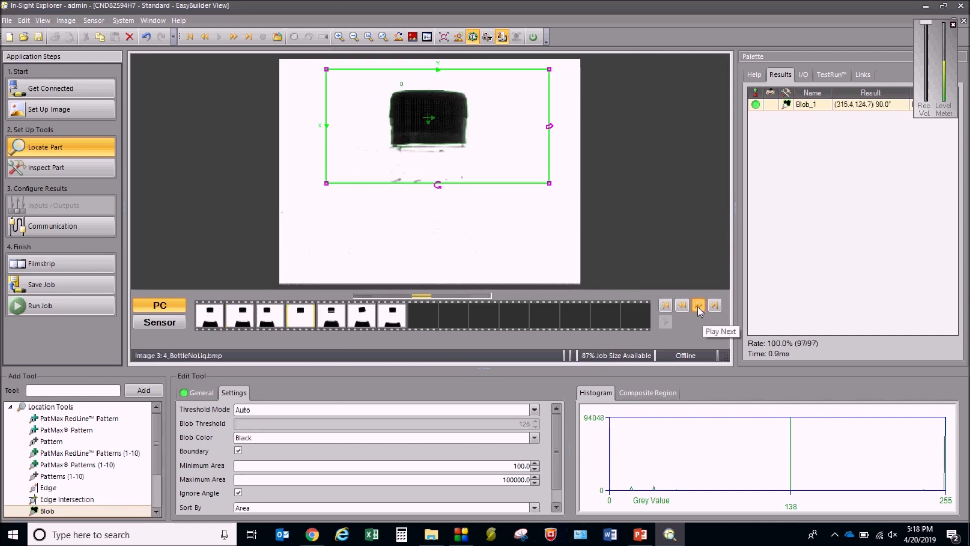
pyautogui.click(698, 306)
pyautogui.click(698, 305)
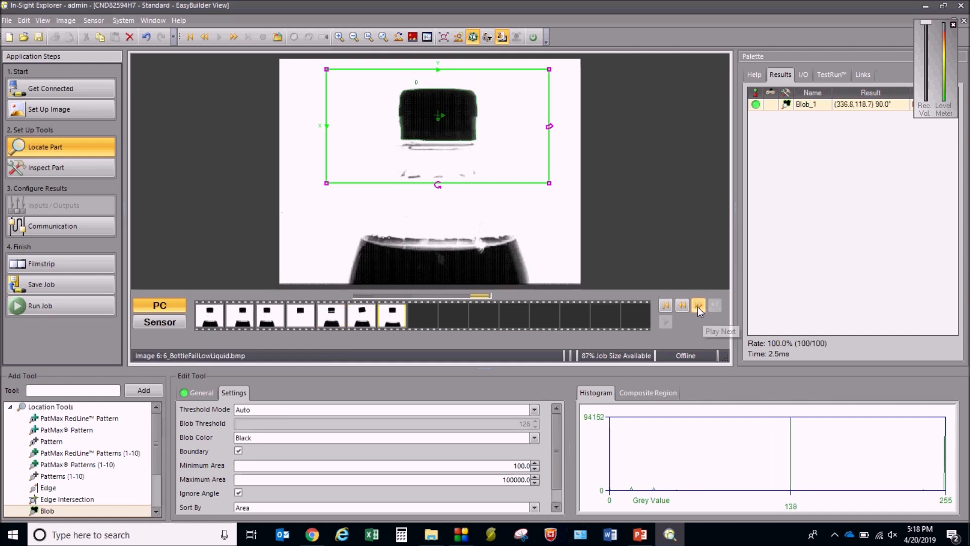
pyautogui.click(699, 305)
pyautogui.click(698, 305)
pyautogui.click(699, 306)
pyautogui.click(698, 305)
pyautogui.click(698, 306)
pyautogui.click(698, 306)
pyautogui.click(698, 306)
pyautogui.click(698, 305)
pyautogui.click(698, 306)
pyautogui.click(698, 306)
pyautogui.click(698, 305)
pyautogui.click(698, 305)
pyautogui.click(698, 305)
pyautogui.click(698, 305)
pyautogui.click(698, 306)
pyautogui.click(698, 305)
pyautogui.click(698, 305)
pyautogui.click(698, 305)
pyautogui.click(698, 306)
pyautogui.click(698, 305)
pyautogui.click(698, 306)
pyautogui.click(698, 306)
pyautogui.click(699, 306)
pyautogui.click(697, 305)
pyautogui.click(698, 306)
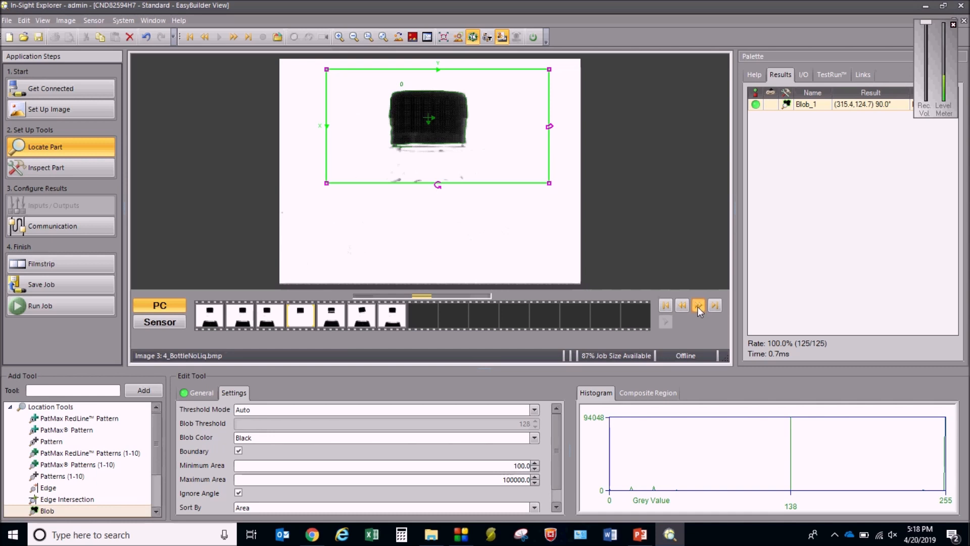
pyautogui.click(698, 305)
pyautogui.click(698, 306)
pyautogui.click(698, 305)
pyautogui.click(698, 305)
pyautogui.click(699, 306)
pyautogui.click(698, 306)
pyautogui.click(698, 305)
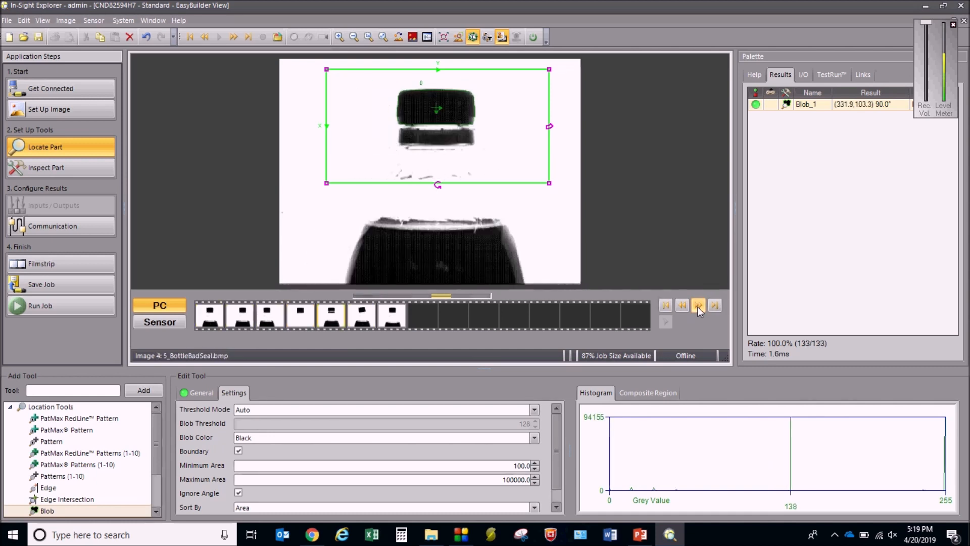
pyautogui.click(698, 306)
pyautogui.click(697, 306)
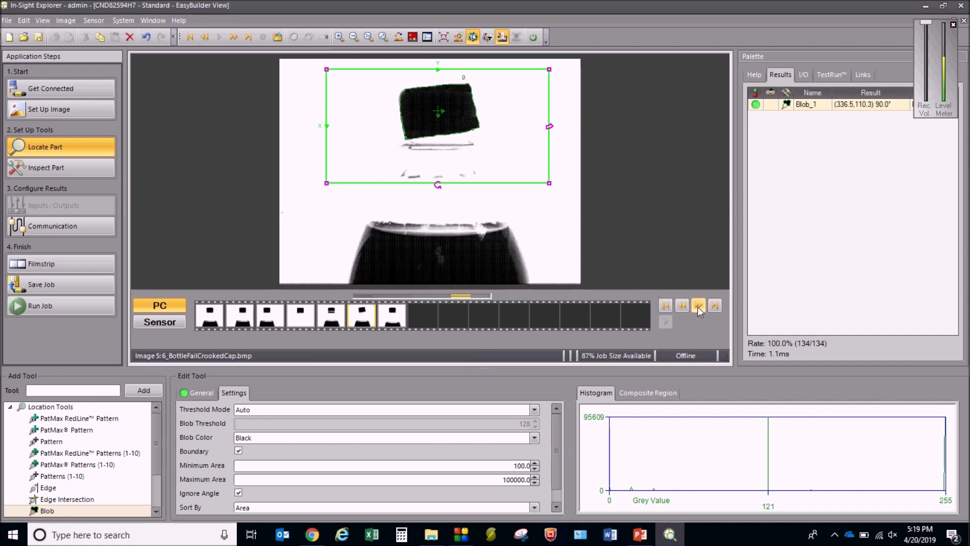
pyautogui.click(697, 305)
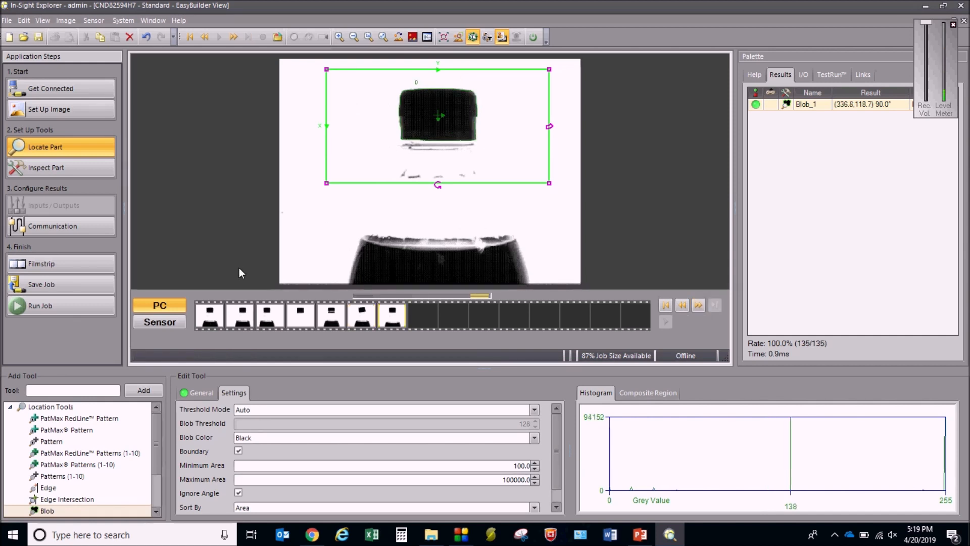
# Step: Recheck the blob location on 4_BottleNoLiq.bmp and 3_BottlePass.bmp, and return to 1_BottlePass.bmp
pyautogui.click(300, 323)
pyautogui.click(268, 322)
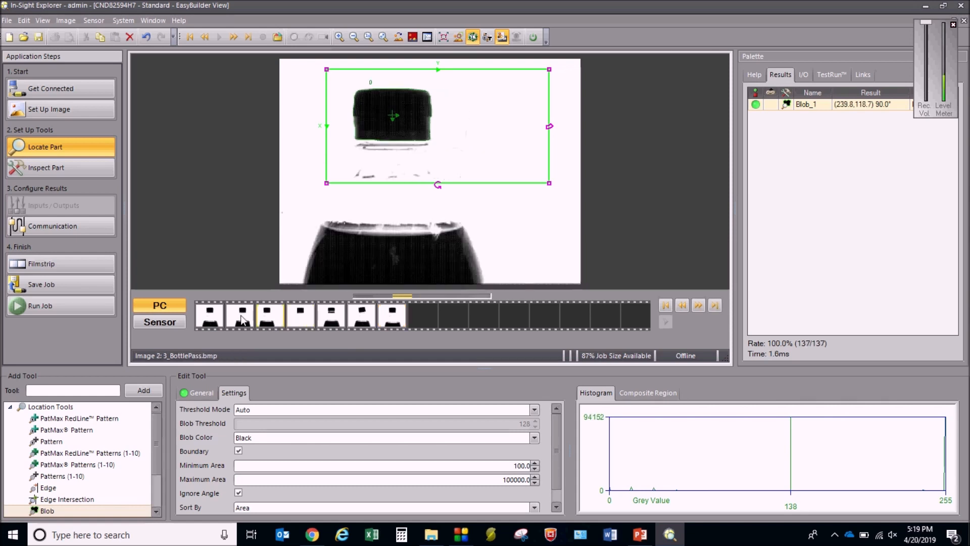
pyautogui.click(214, 317)
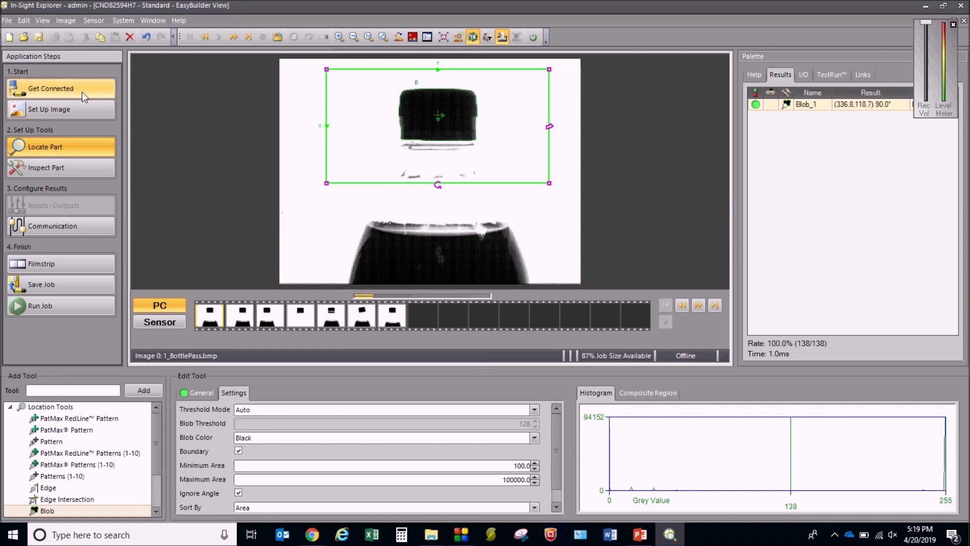
# Step: Go to the Inspect Part application step and start adding a Blob Area measurement tool
pyautogui.click(77, 166)
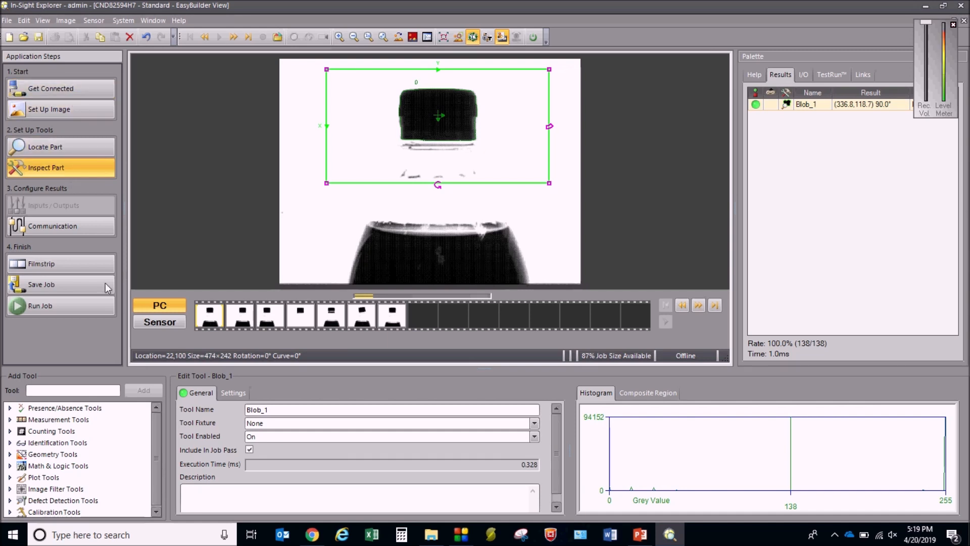
pyautogui.moveTo(155, 445); pyautogui.dragTo(156, 417)
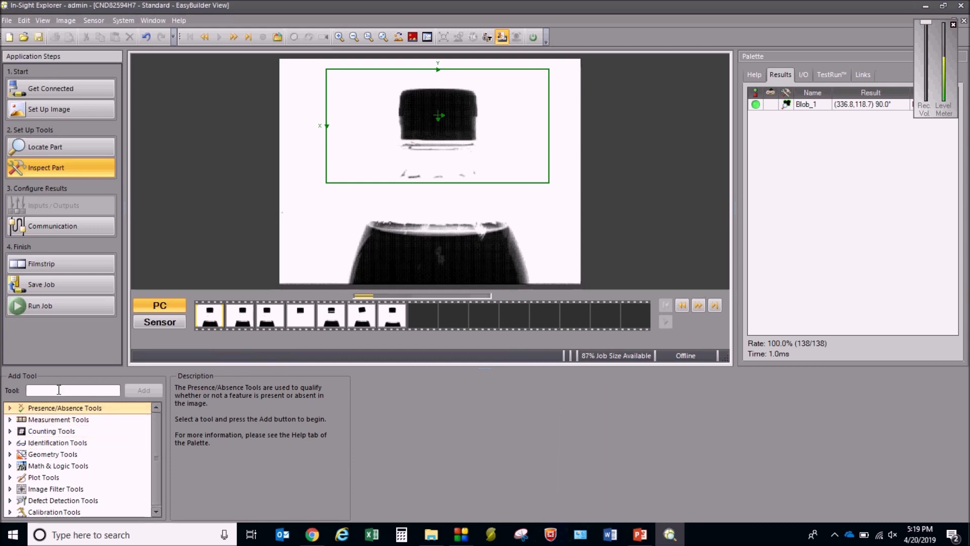
pyautogui.click(10, 419)
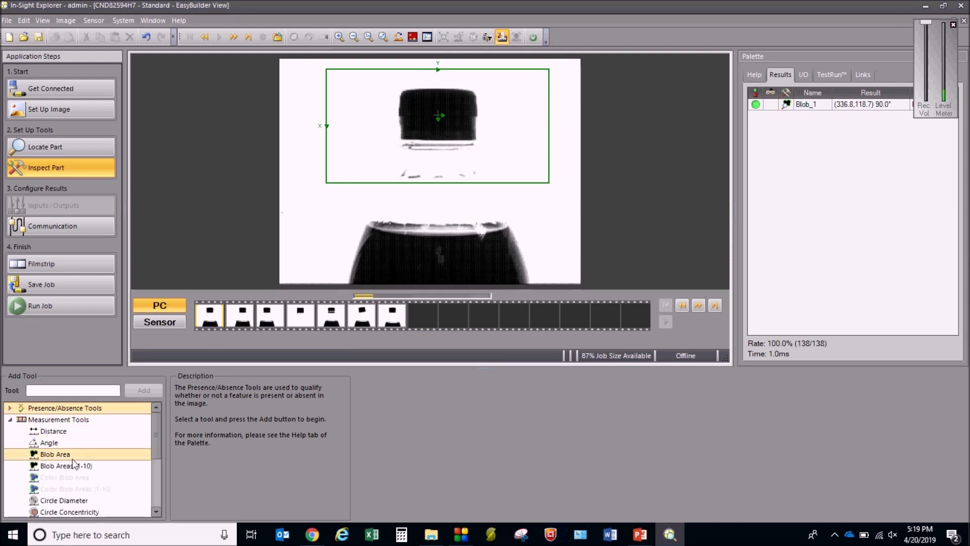
pyautogui.doubleClick(56, 454)
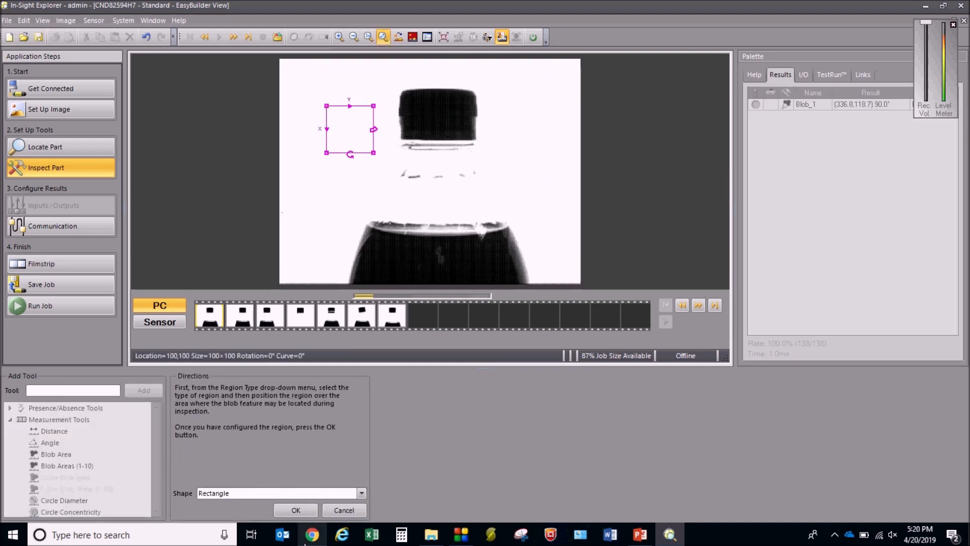
# Step: Resize the Blob Area tool's rectangular region so it closely surrounds the cap in 1_BottlePass.bmp
pyautogui.moveTo(374, 152); pyautogui.dragTo(488, 147)
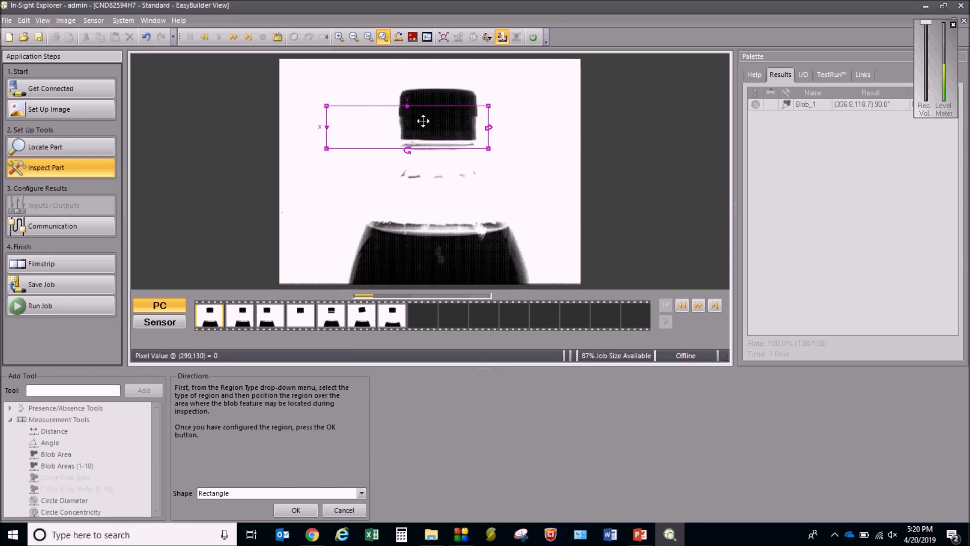
pyautogui.moveTo(447, 105); pyautogui.dragTo(447, 80)
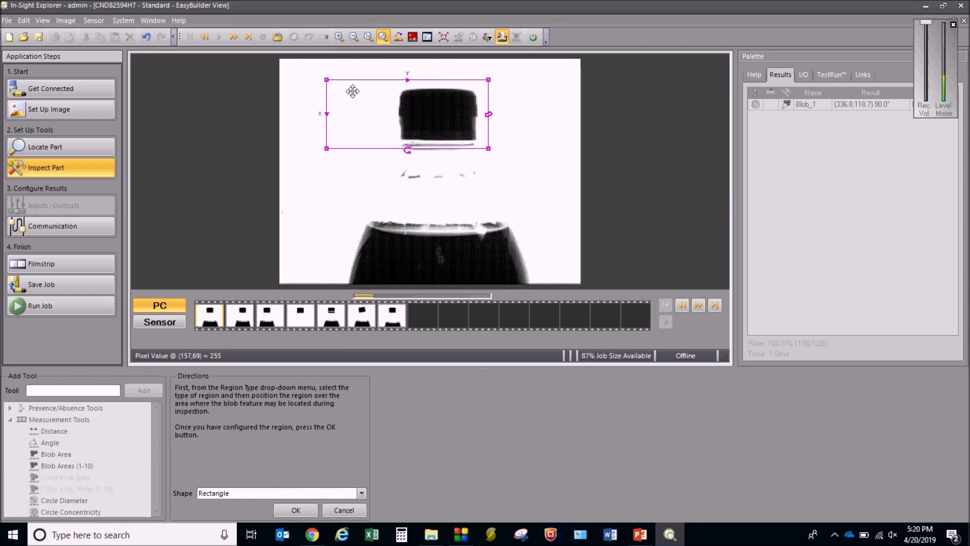
pyautogui.moveTo(326, 100); pyautogui.dragTo(365, 97)
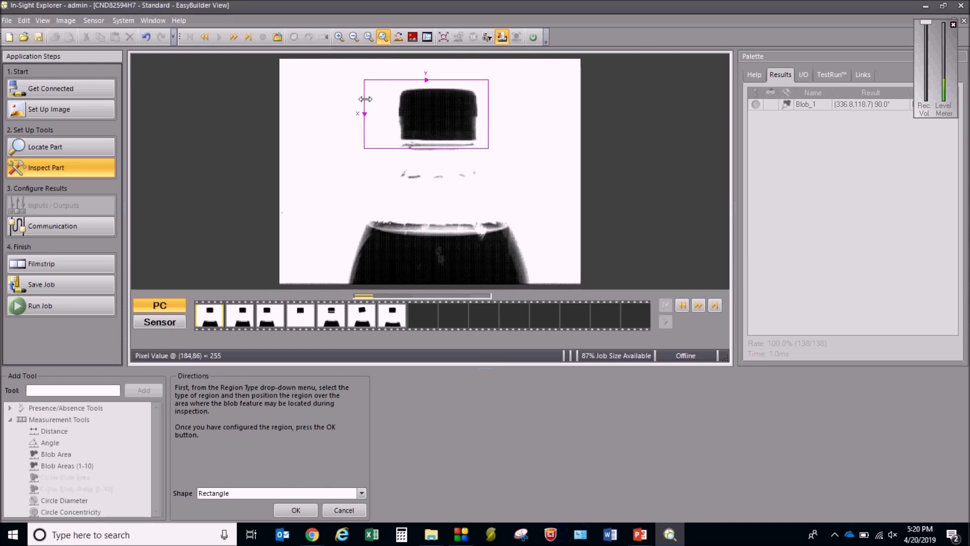
pyautogui.moveTo(489, 99); pyautogui.dragTo(496, 99)
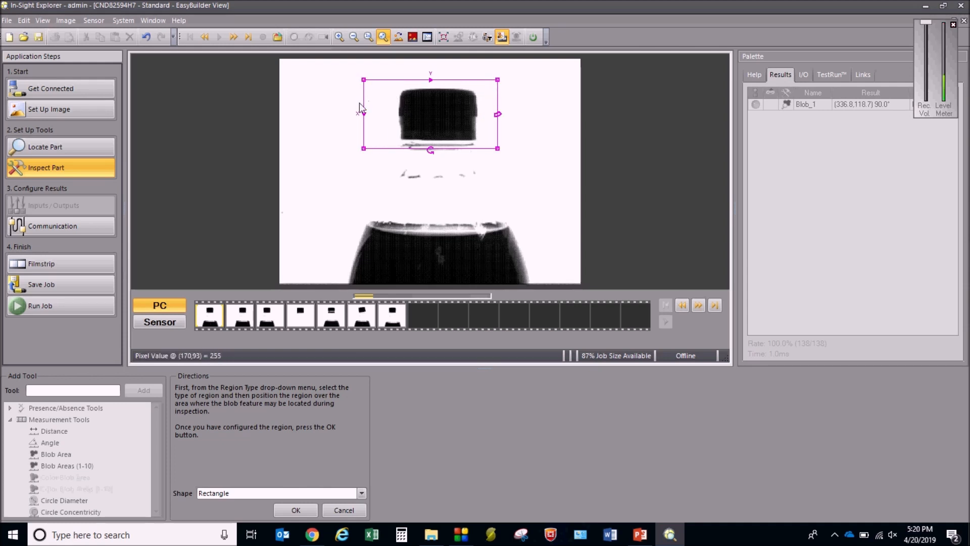
pyautogui.moveTo(364, 103); pyautogui.dragTo(373, 104)
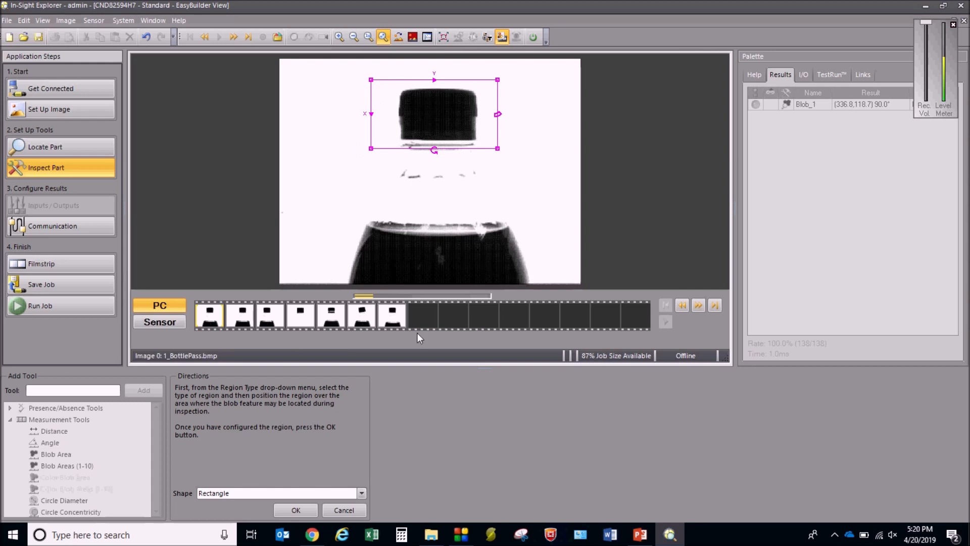
# Step: Compare the Blob Area region with the other bottle images up to 6_BottleFailLowLiquid.bmp and enlarge it slightly around the cap
pyautogui.click(701, 309)
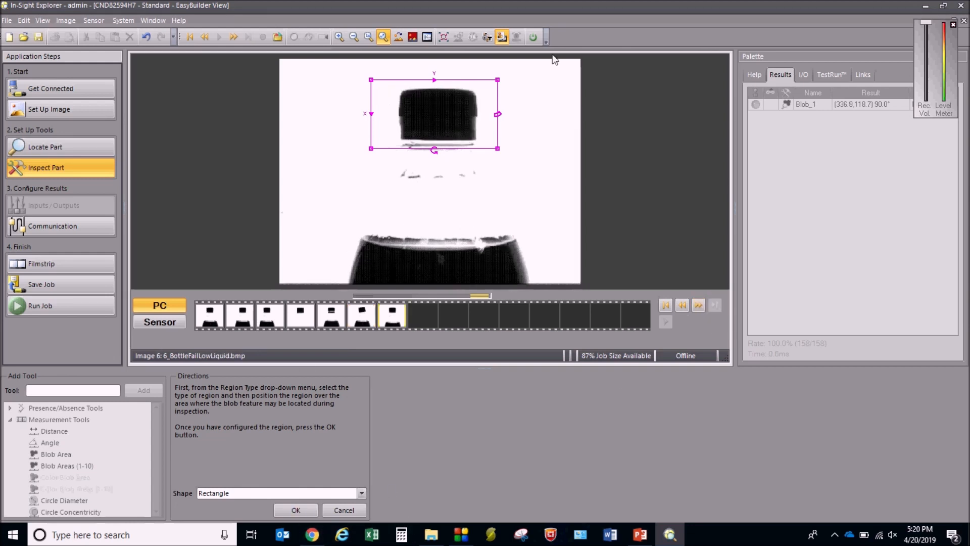
pyautogui.moveTo(499, 137); pyautogui.dragTo(505, 133)
pyautogui.moveTo(452, 148); pyautogui.dragTo(453, 159)
pyautogui.moveTo(455, 79); pyautogui.dragTo(456, 74)
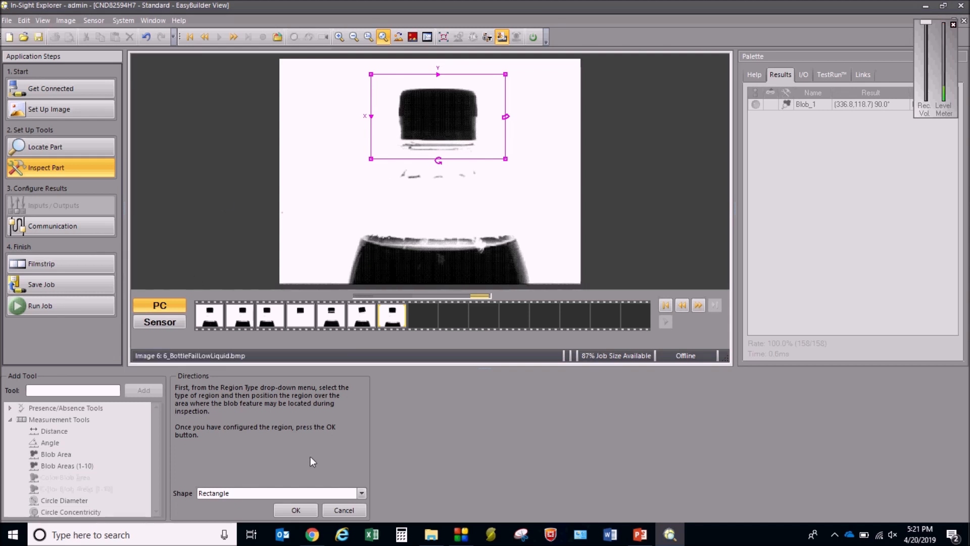
# Step: Accept the Blob Area region around the cap and check the tool's result on the images from 2_BottlePass.bmp to 6_BottleFailLowLiquid.bmp
pyautogui.click(297, 510)
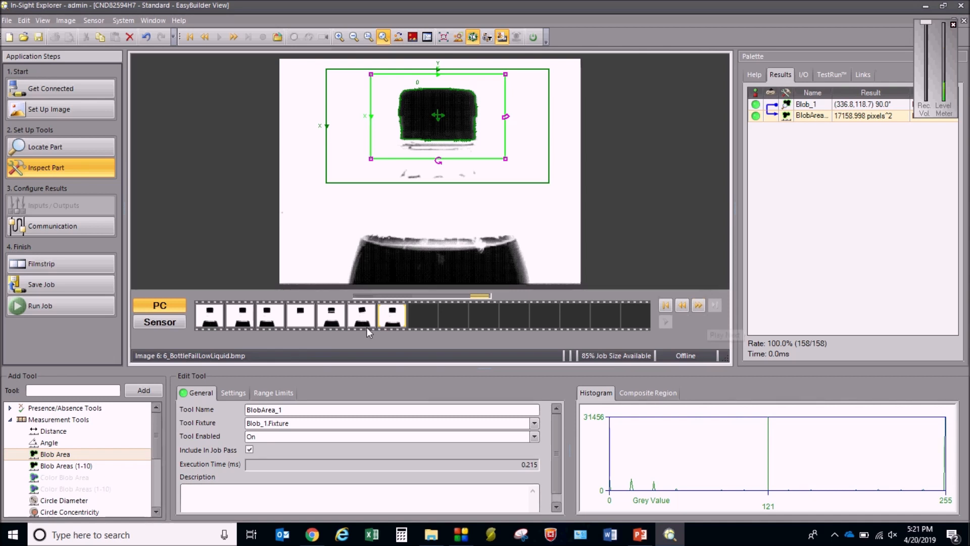
pyautogui.click(243, 311)
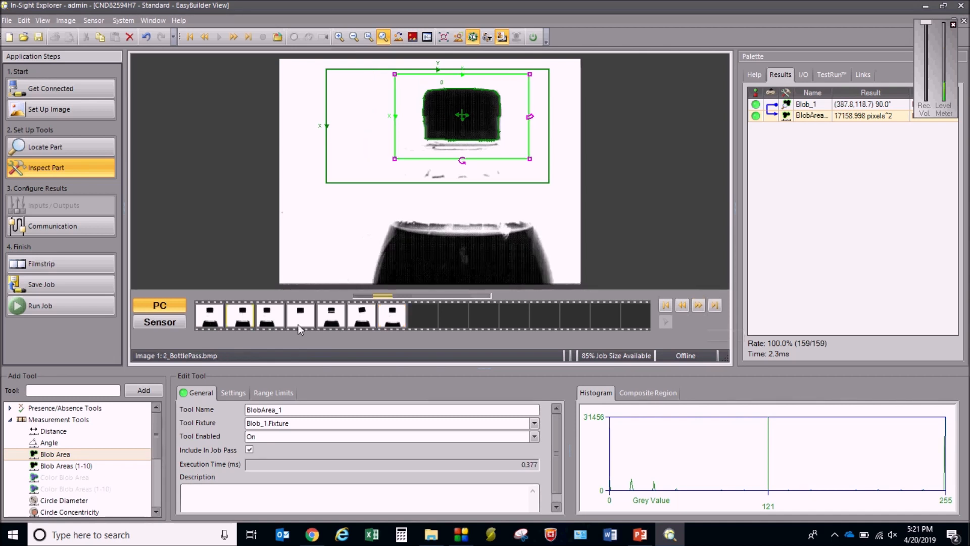
pyautogui.click(267, 318)
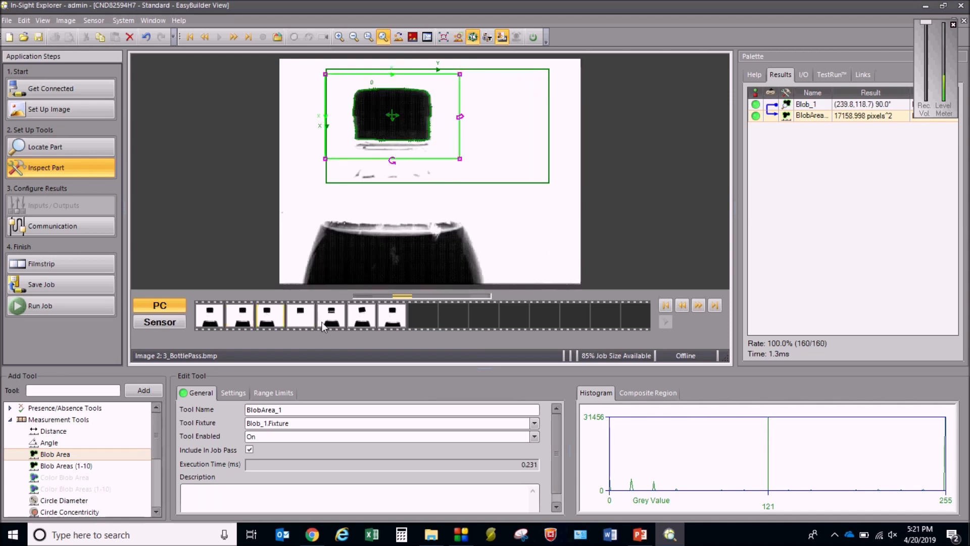
pyautogui.click(305, 324)
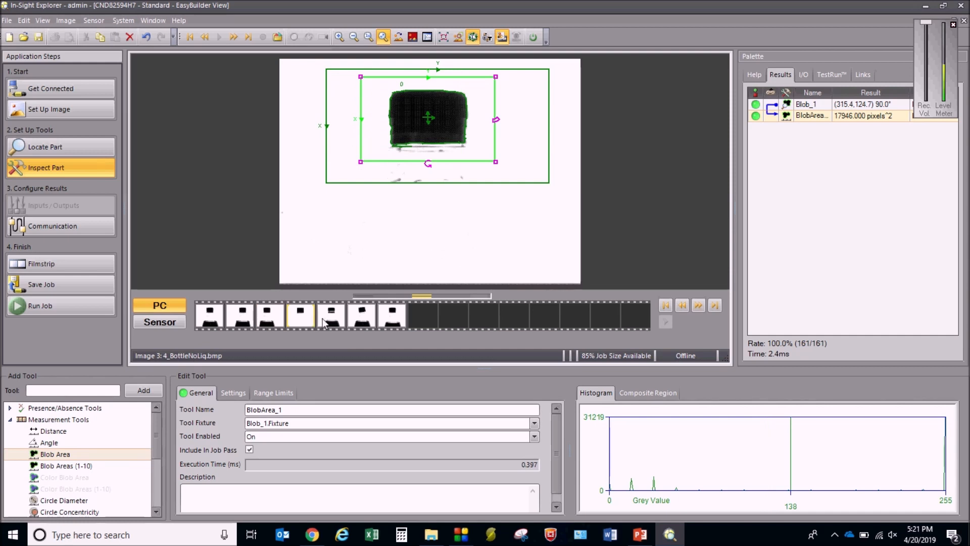
pyautogui.click(337, 324)
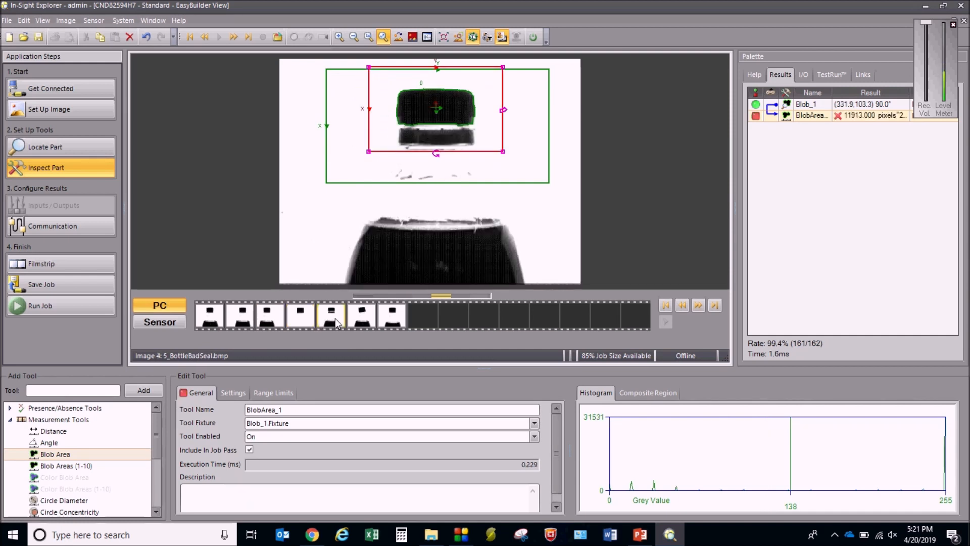
pyautogui.click(362, 323)
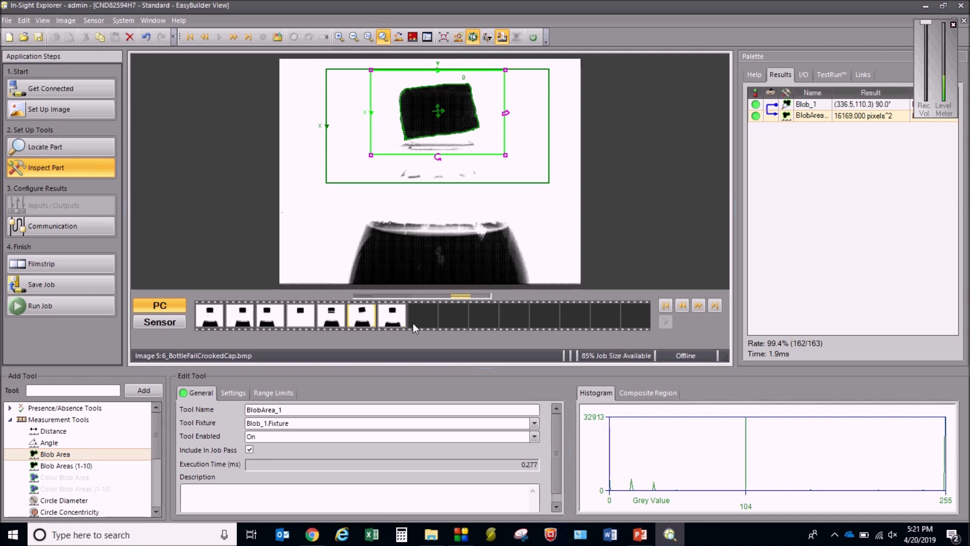
pyautogui.click(395, 321)
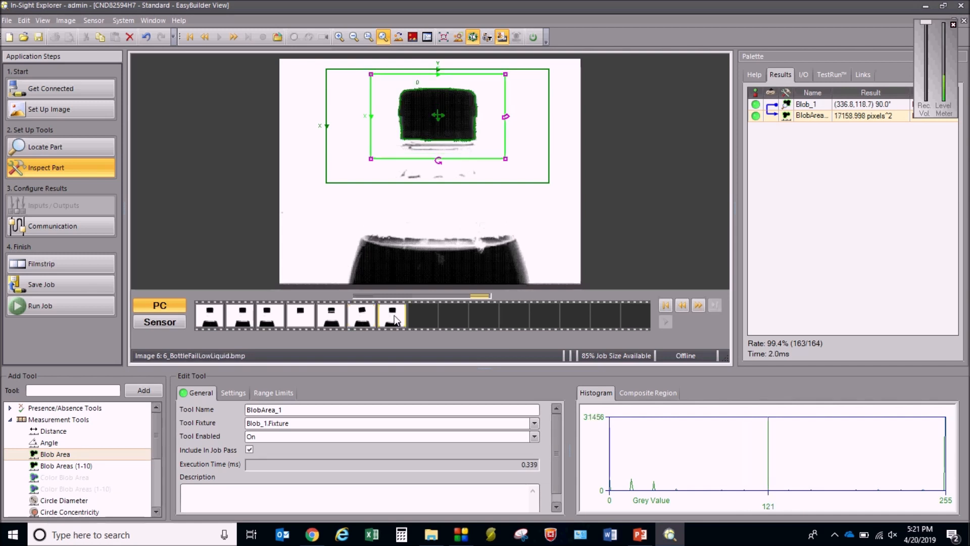
# Step: Compare the Blob Area result of the good bottles with 6_BottleFailCrookedCap.bmp and 6_BottleFailLowLiquid.bmp, and return to 1_BottlePass.bmp
pyautogui.click(207, 317)
pyautogui.click(235, 321)
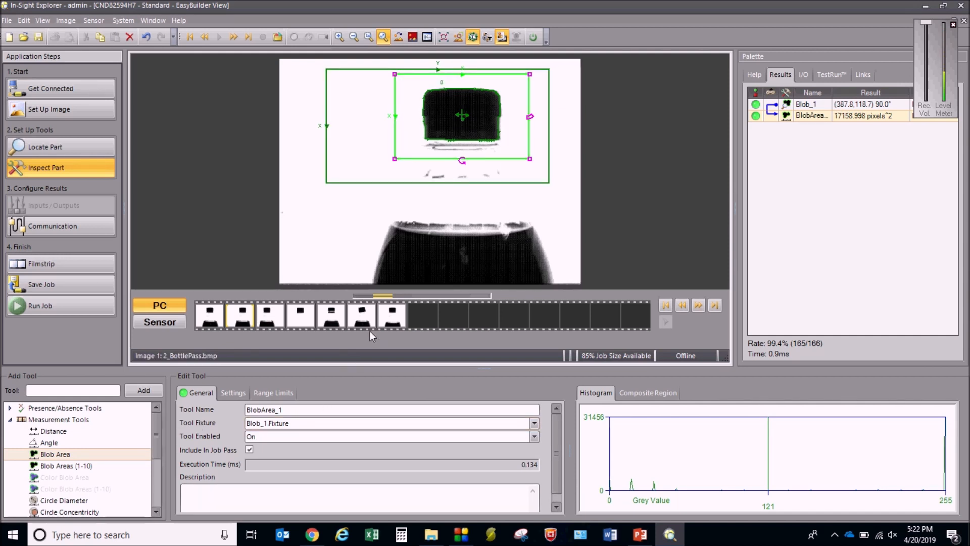
pyautogui.click(403, 320)
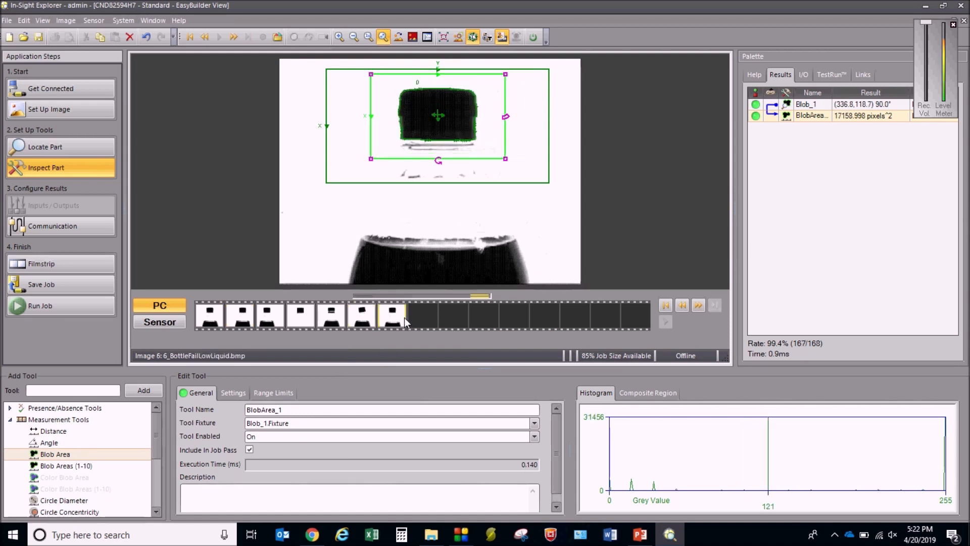
pyautogui.click(208, 319)
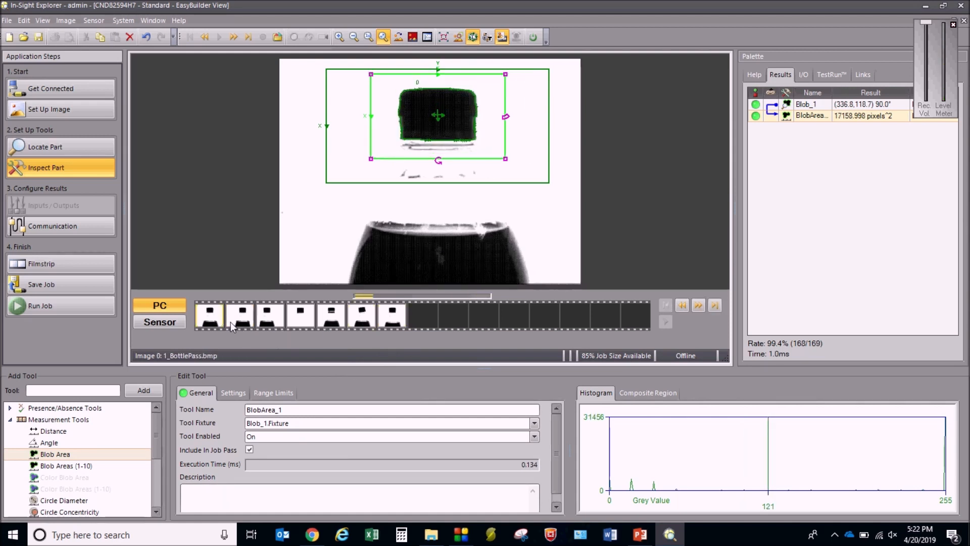
pyautogui.click(372, 318)
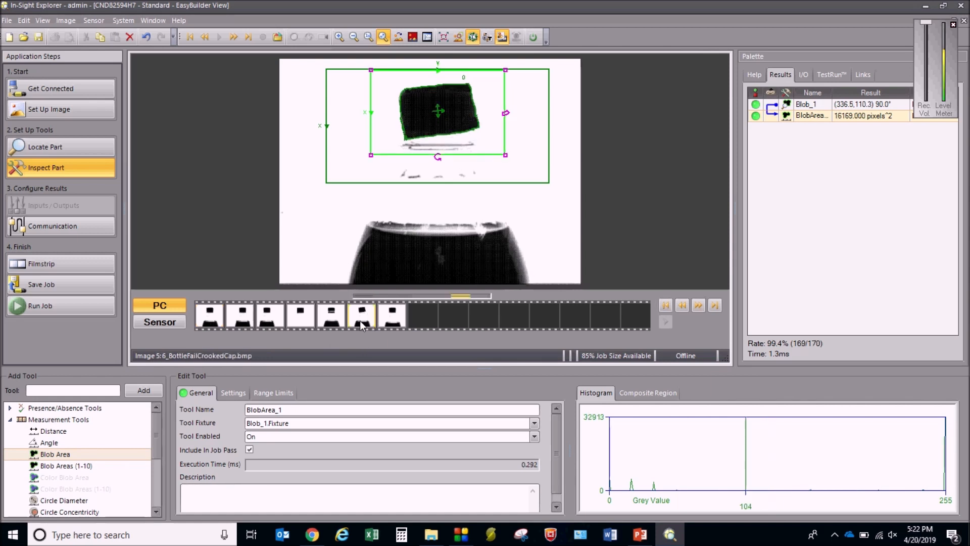
pyautogui.click(400, 321)
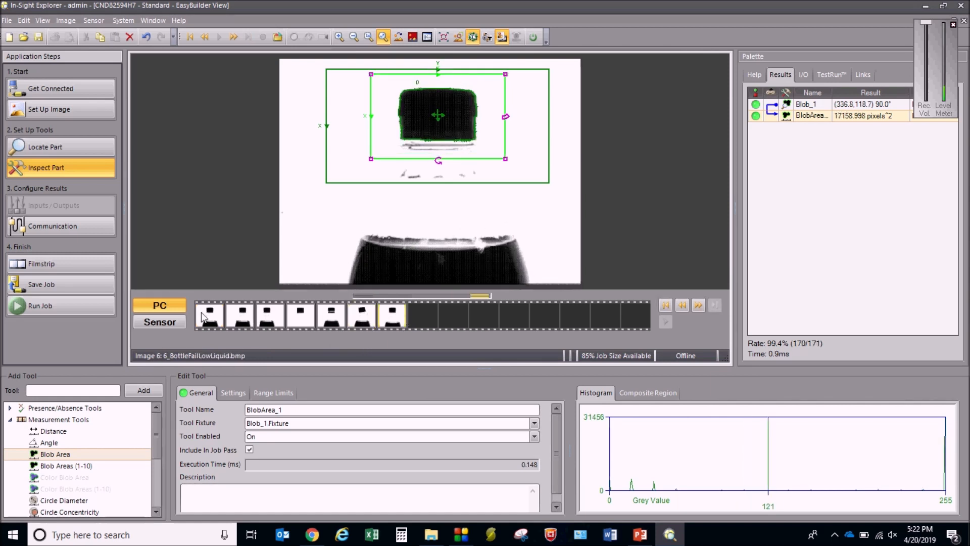
pyautogui.click(217, 319)
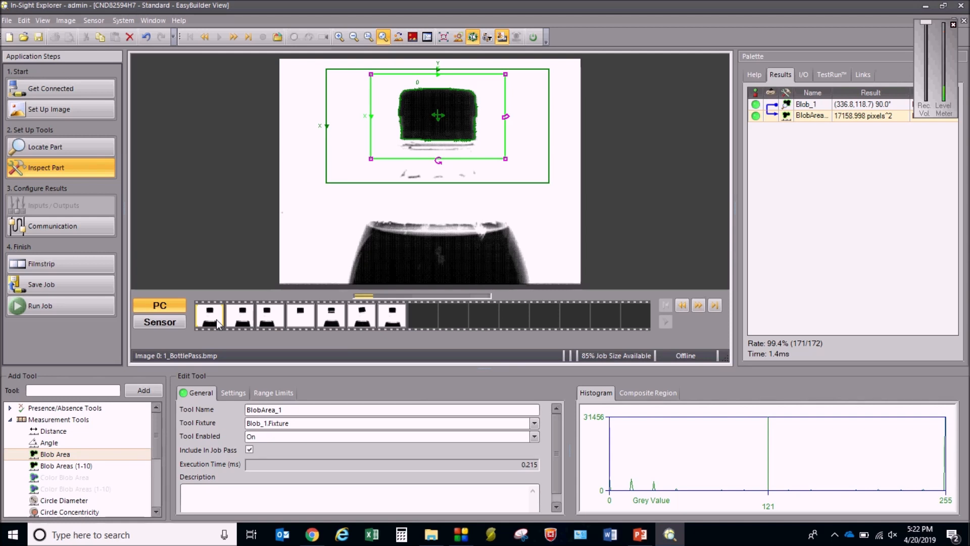
# Step: Examine the cap area closely in 5_BottleBadSeal.bmp and 6_BottleFailCrookedCap.bmp, and return to 1_BottlePass.bmp
pyautogui.click(339, 321)
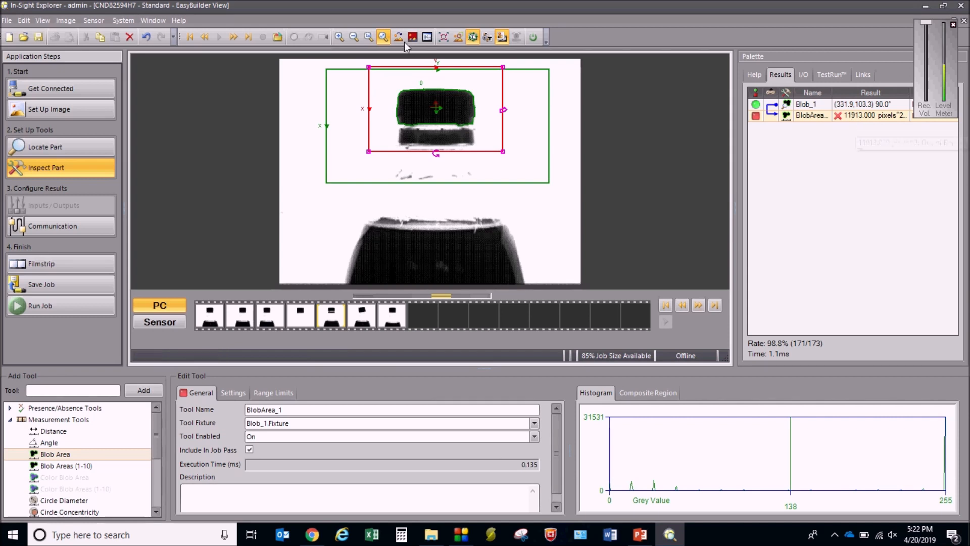
pyautogui.click(342, 38)
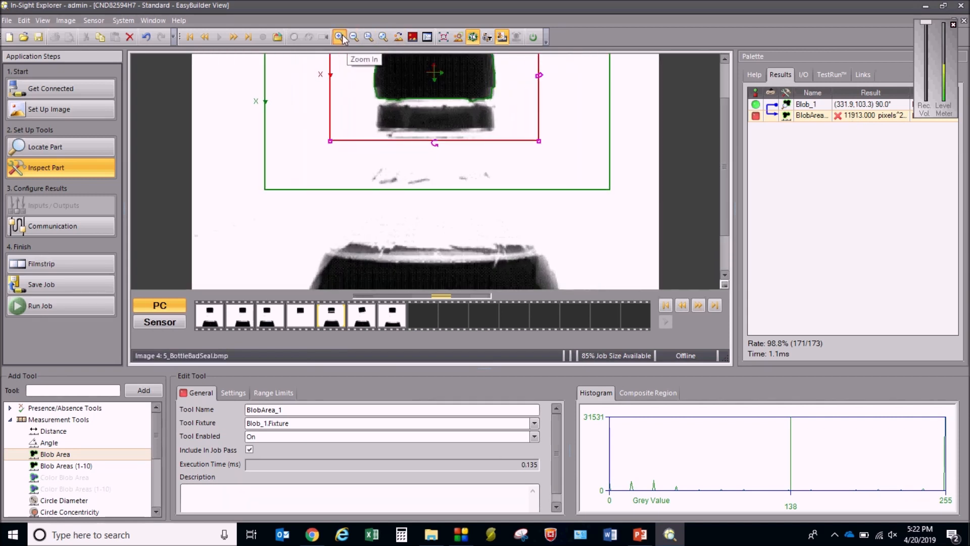
pyautogui.scroll(3, 731, 146)
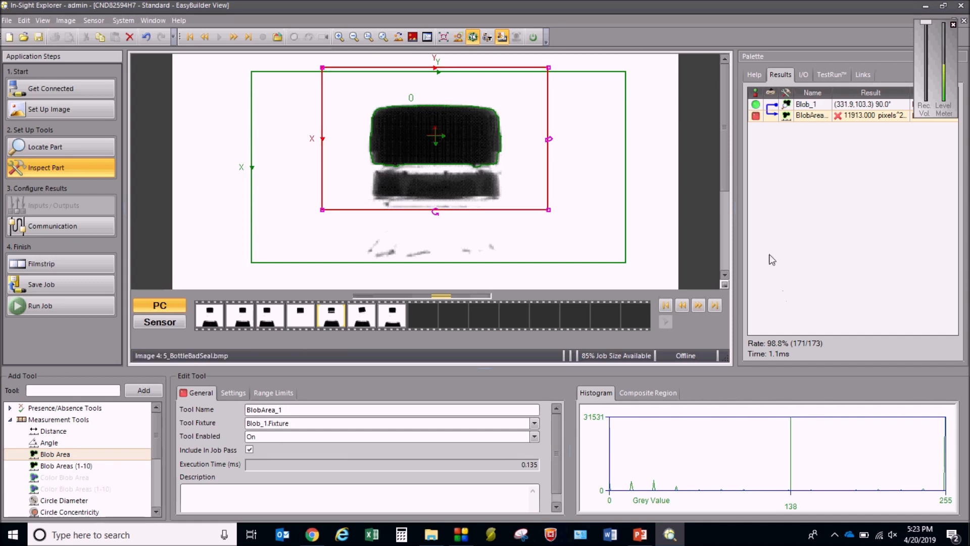
pyautogui.click(699, 307)
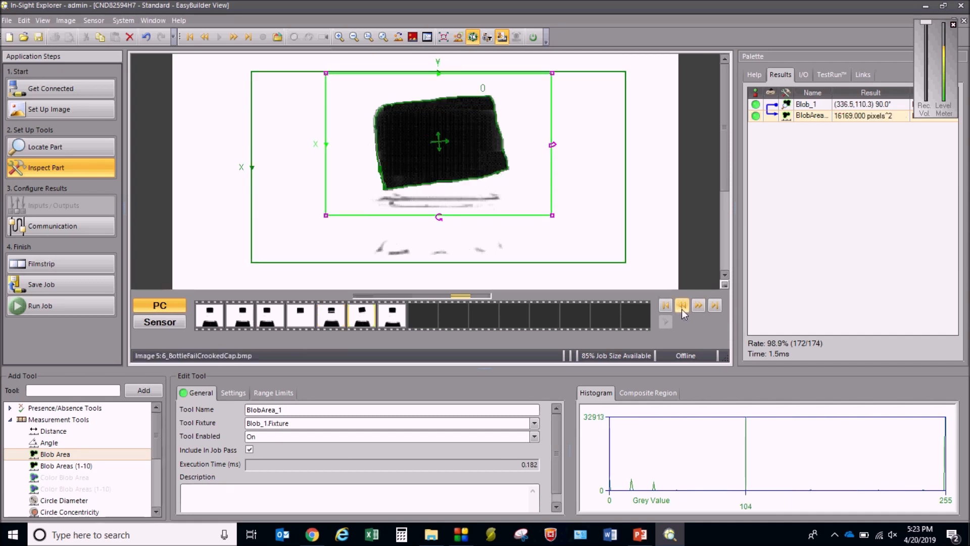
pyautogui.click(682, 309)
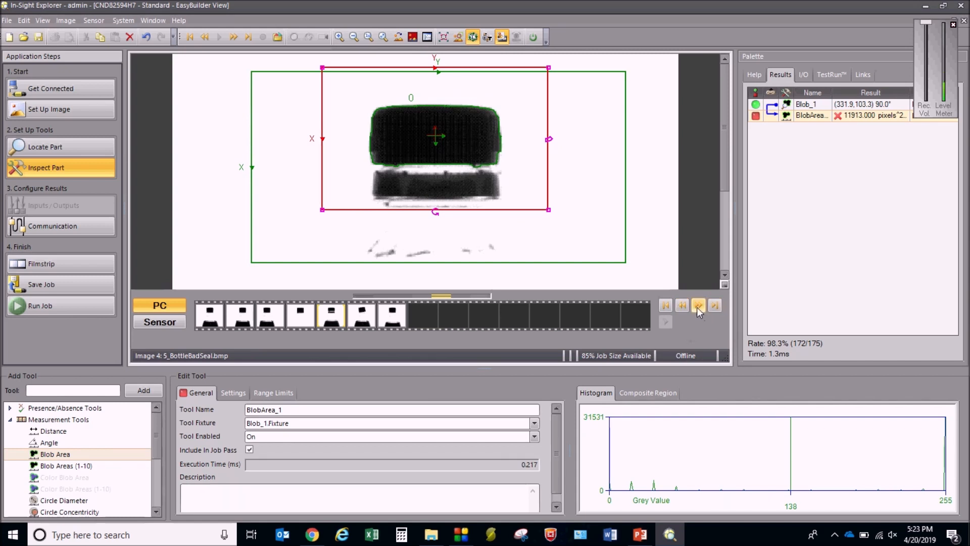
pyautogui.click(697, 306)
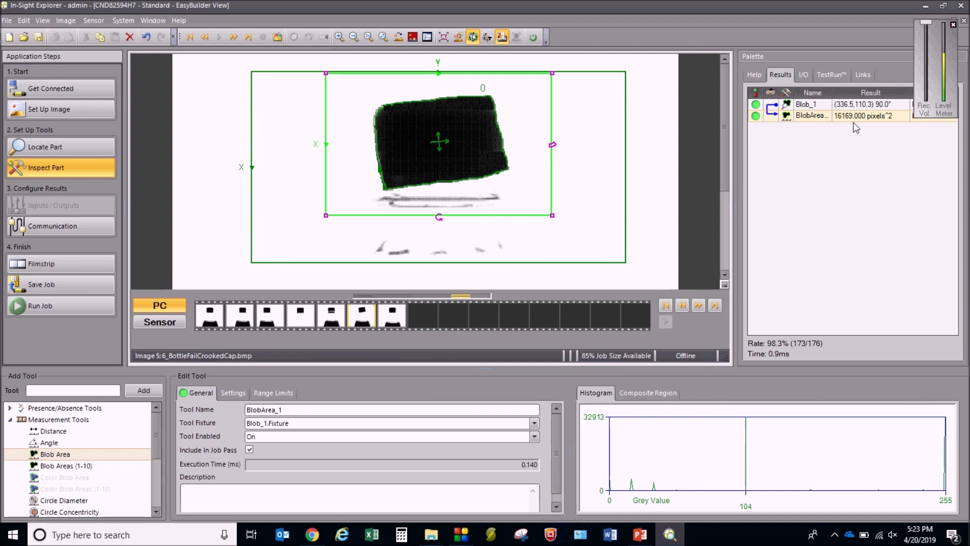
pyautogui.click(699, 308)
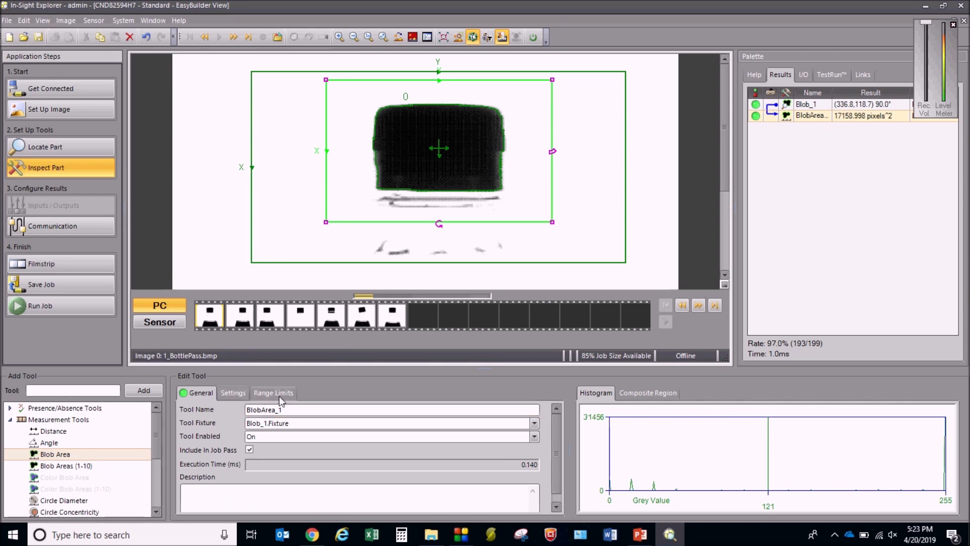
# Step: Set the Blob Area tool's blob color to Black
pyautogui.click(229, 393)
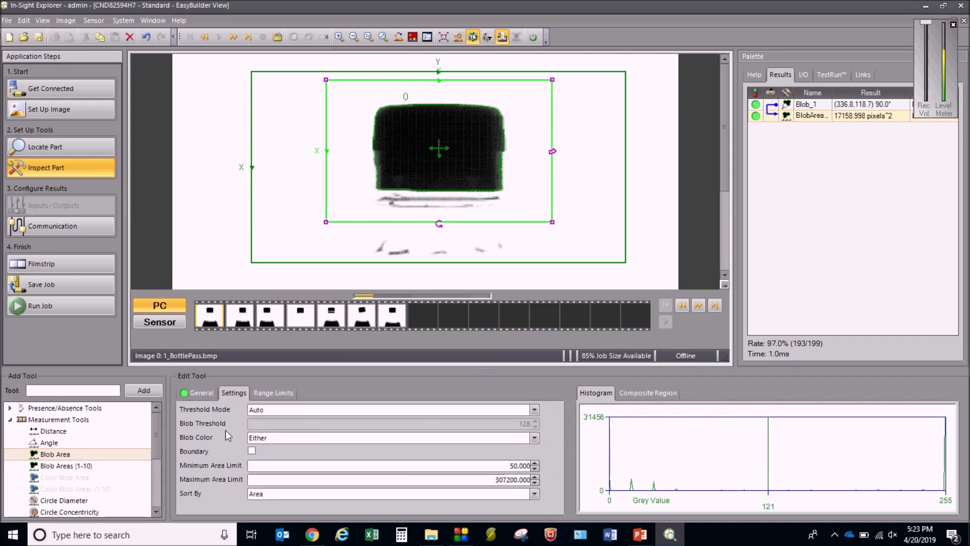
pyautogui.click(287, 437)
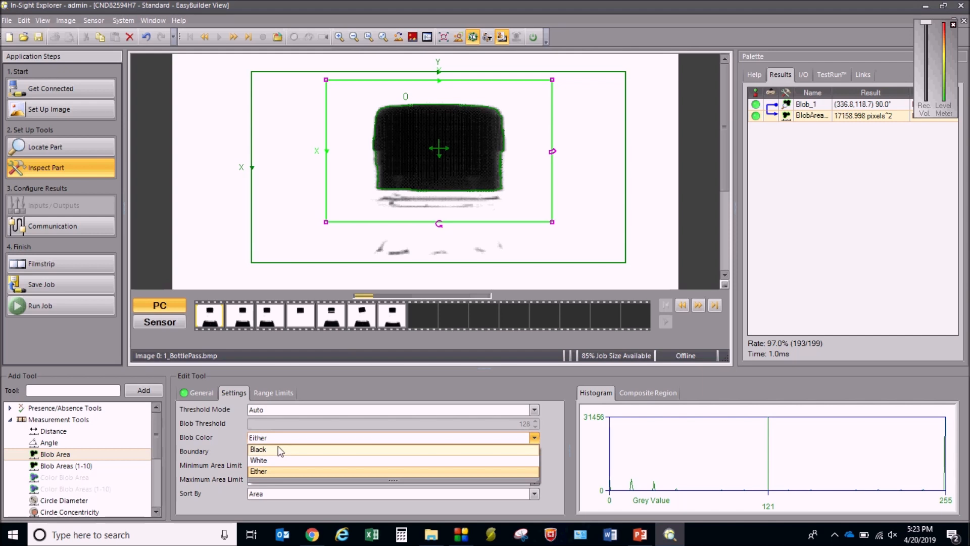
pyautogui.click(269, 449)
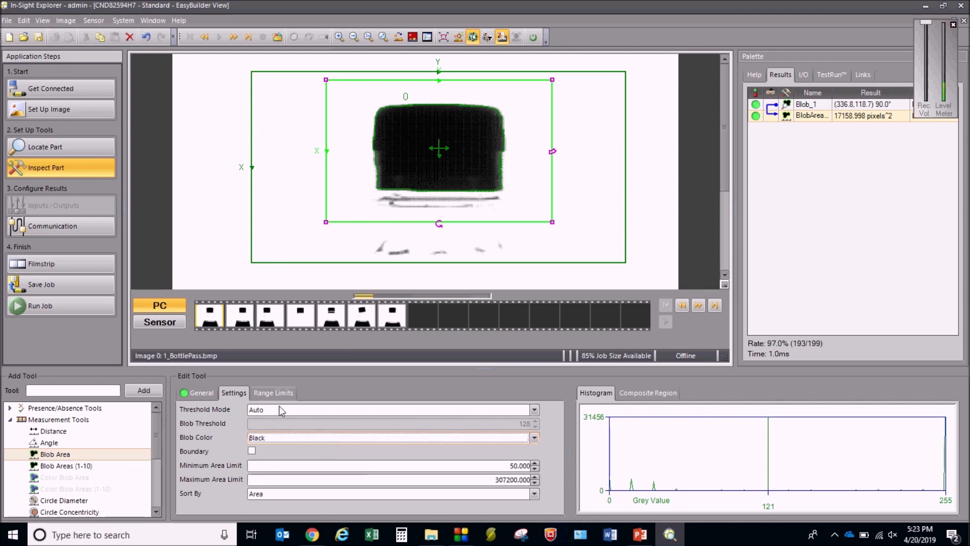
# Step: Set the Blob Area tool's minimum range limit to 16500 pixels
pyautogui.click(270, 389)
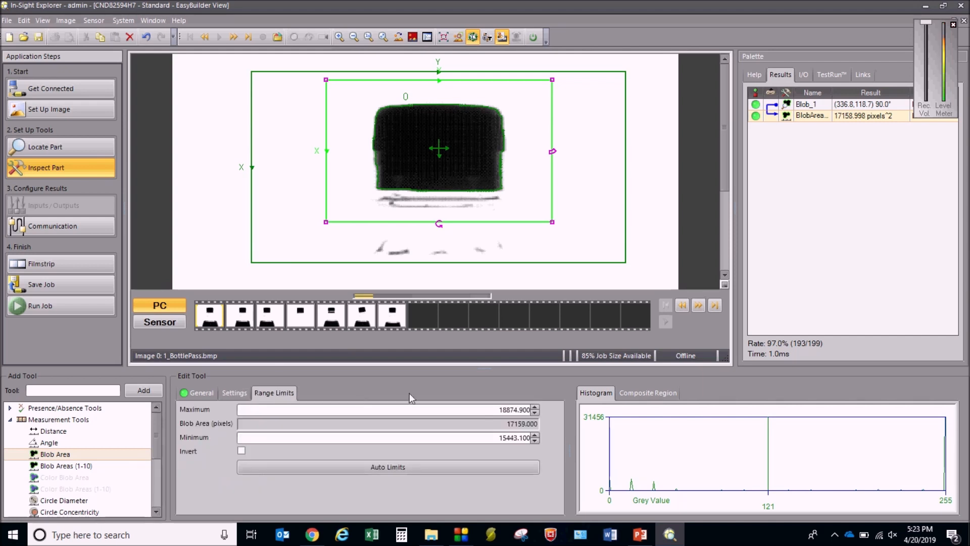
pyautogui.moveTo(499, 440); pyautogui.dragTo(554, 443)
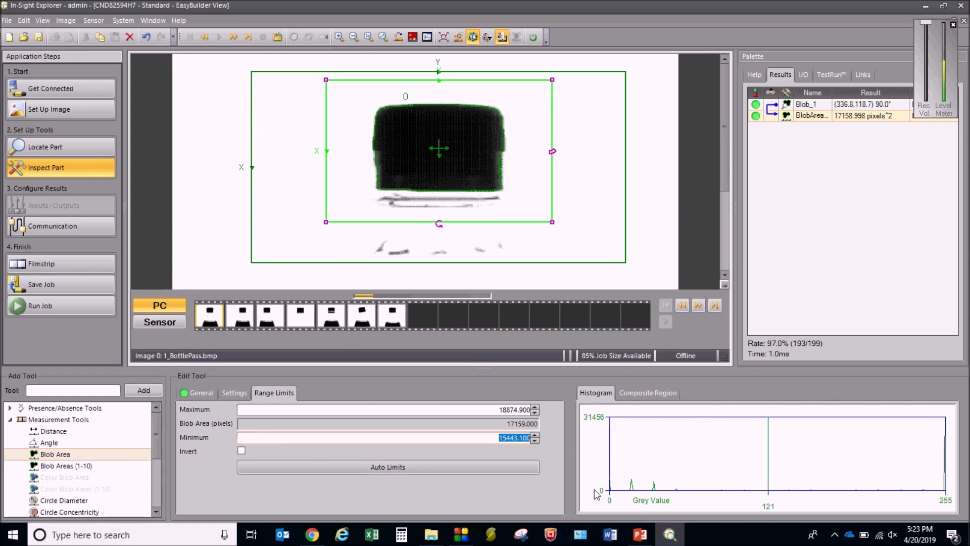
pyautogui.write('16500')
pyautogui.press('Return')
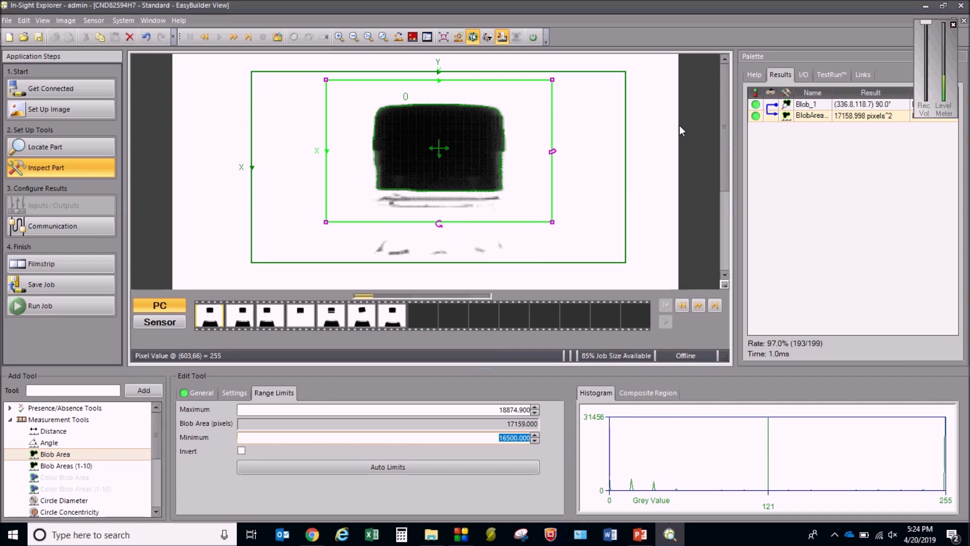
# Step: Go through the bottle images one after another to check the Blob Area pass/fail result against the new minimum limit
pyautogui.click(696, 305)
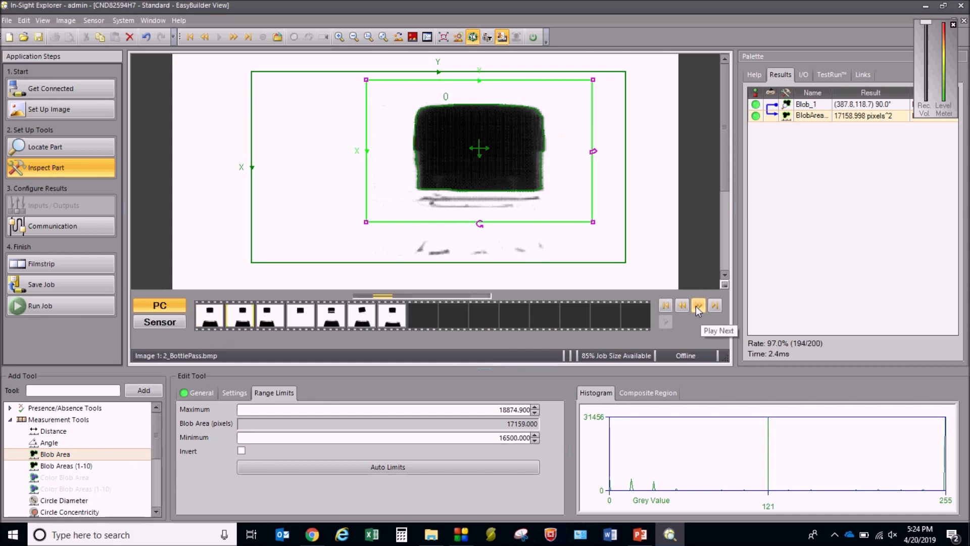
pyautogui.click(695, 305)
pyautogui.click(696, 305)
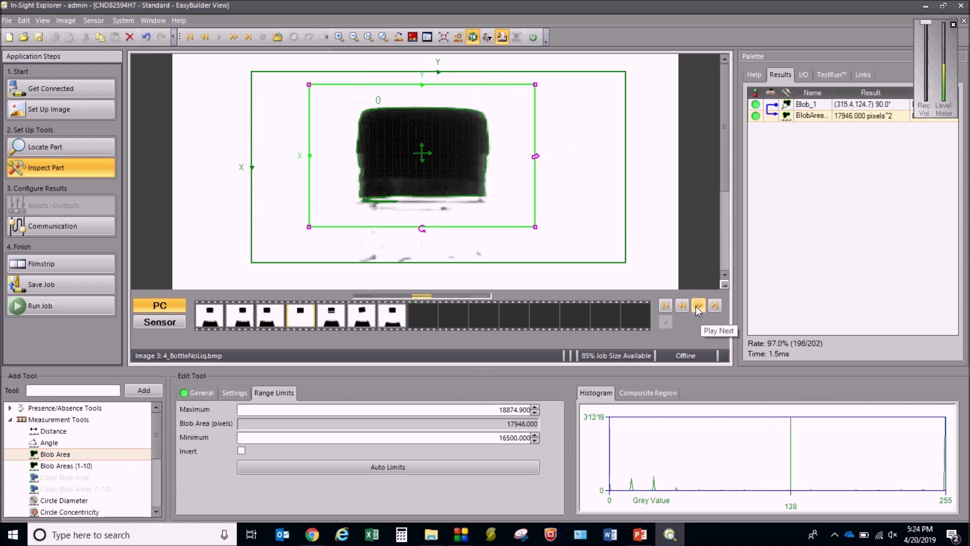
pyautogui.click(696, 305)
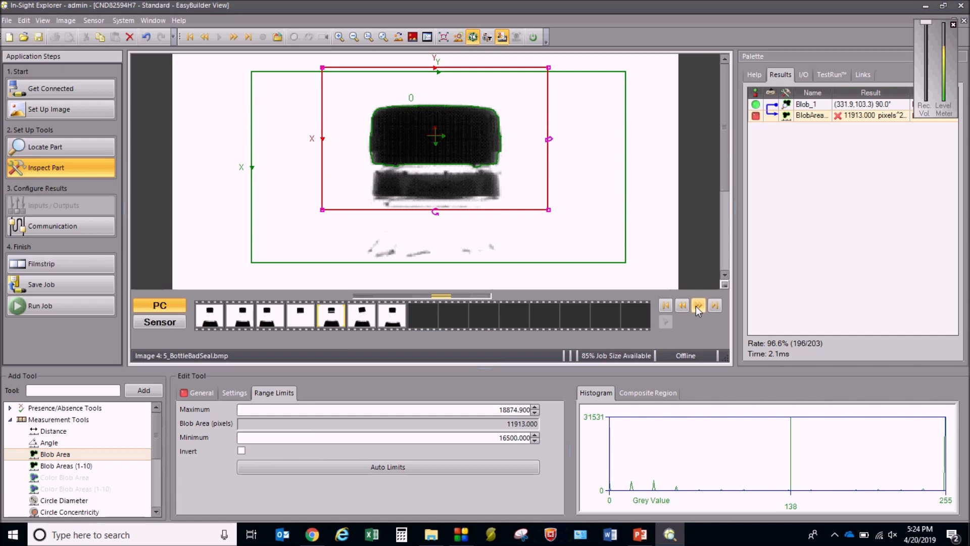
pyautogui.click(695, 305)
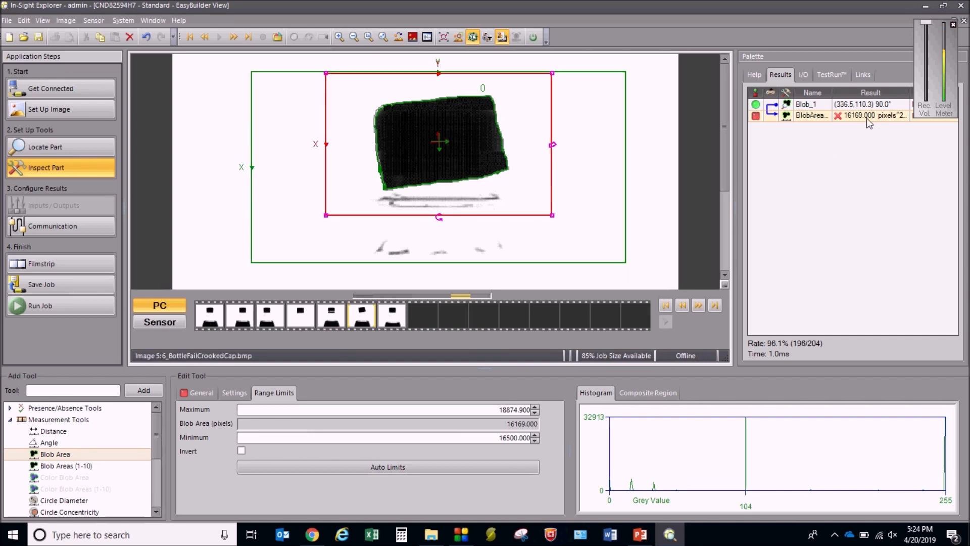
pyautogui.click(699, 309)
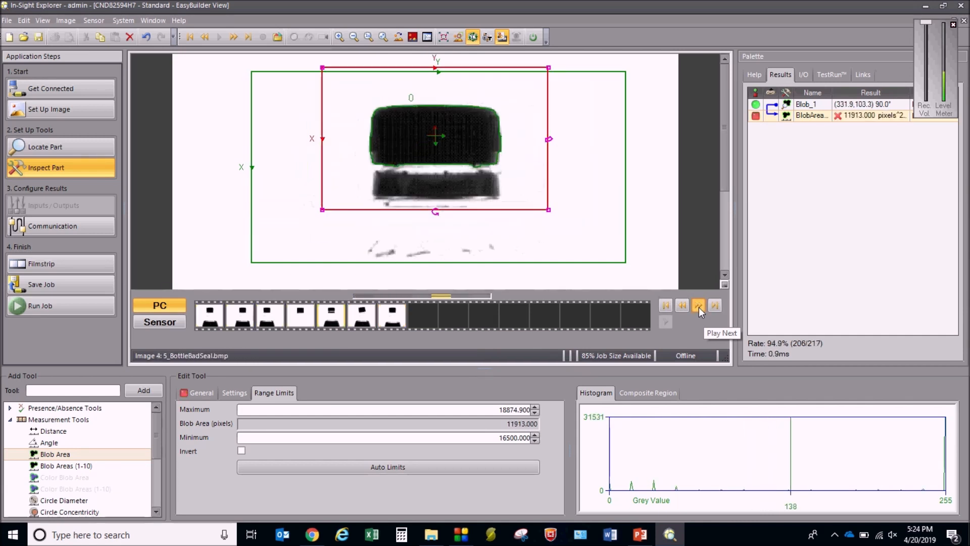
# Step: Recheck the Blob Area result on the crooked-cap and bad-seal images with the whole bottle image in view
pyautogui.click(353, 38)
pyautogui.click(353, 37)
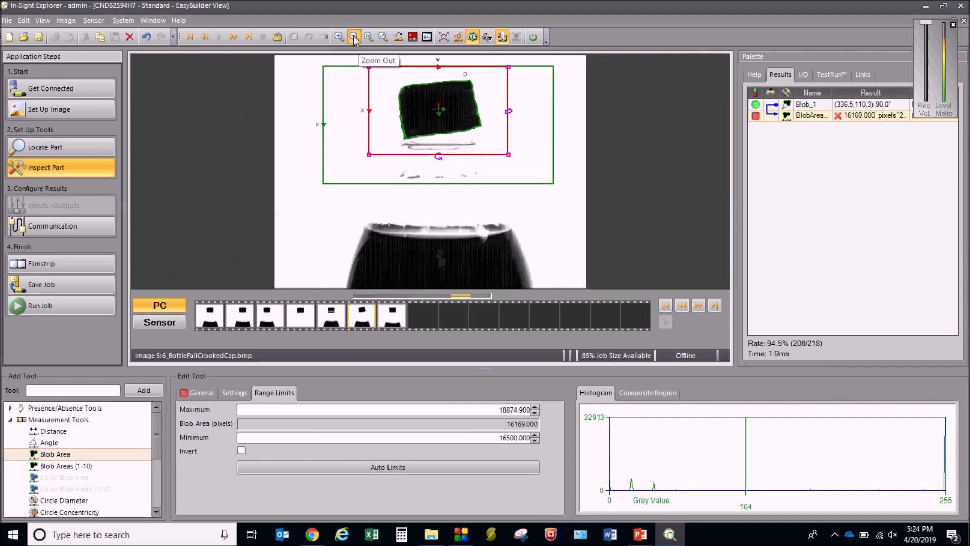
pyautogui.click(354, 37)
pyautogui.click(699, 306)
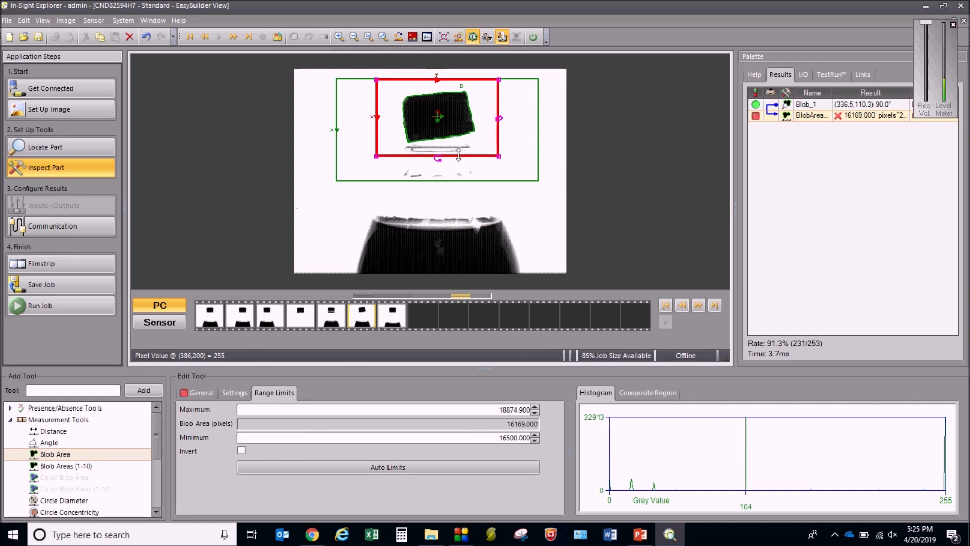
pyautogui.click(699, 305)
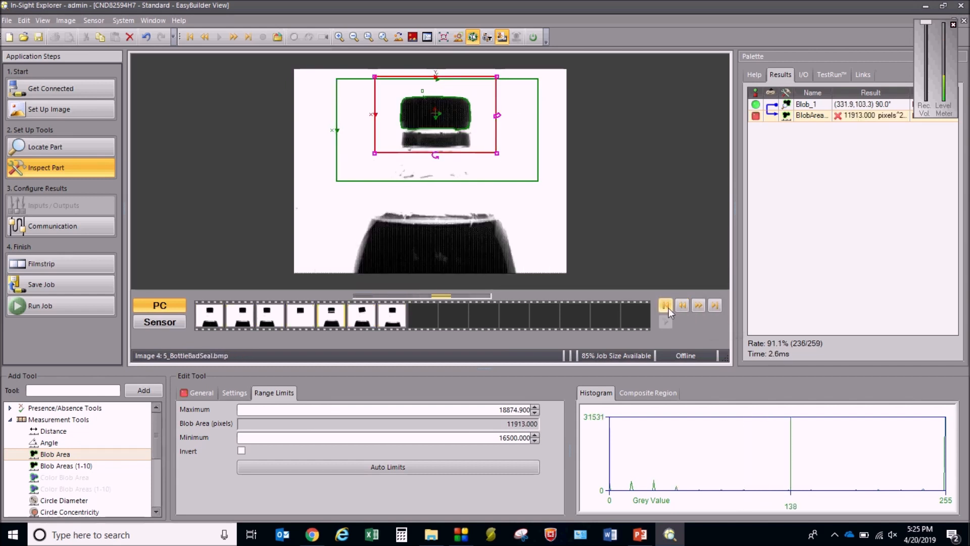
# Step: Restart from the first image and compare the liquid area of 4_BottleNoLiq.bmp with that of 3_BottlePass.bmp
pyautogui.click(663, 306)
pyautogui.click(697, 305)
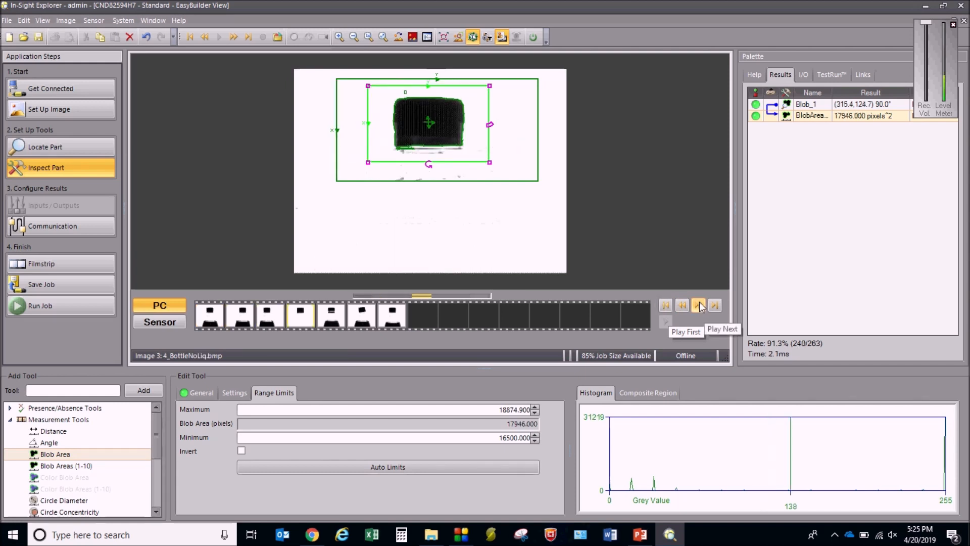
pyautogui.click(683, 305)
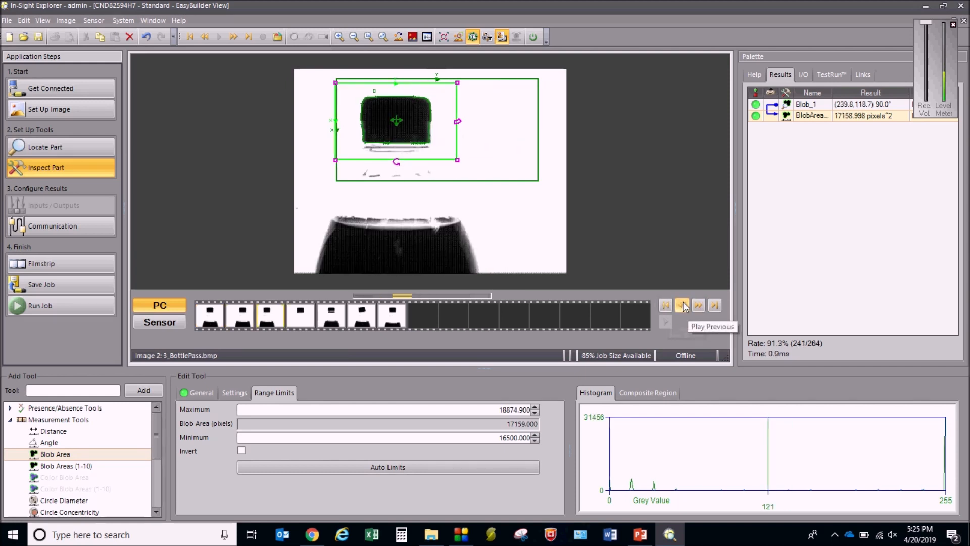
pyautogui.click(701, 306)
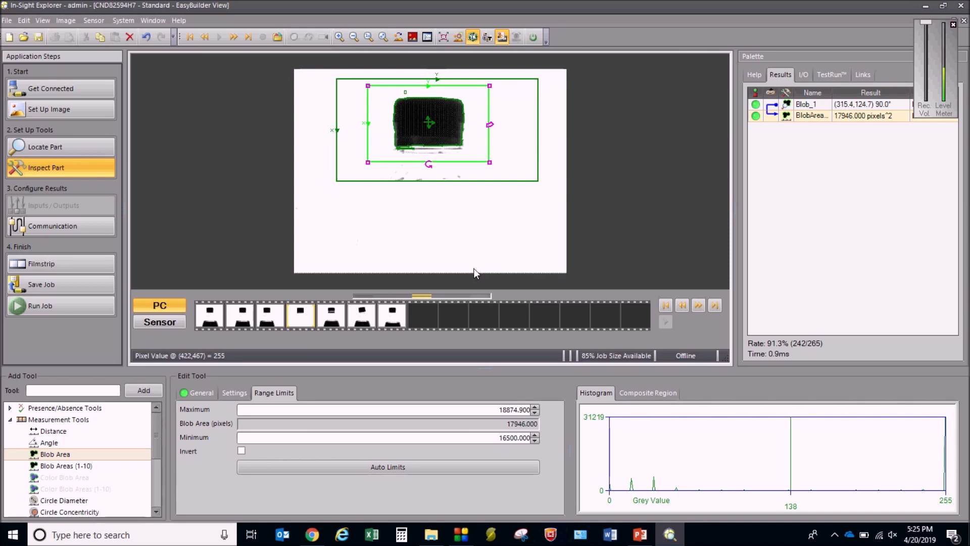
pyautogui.click(682, 305)
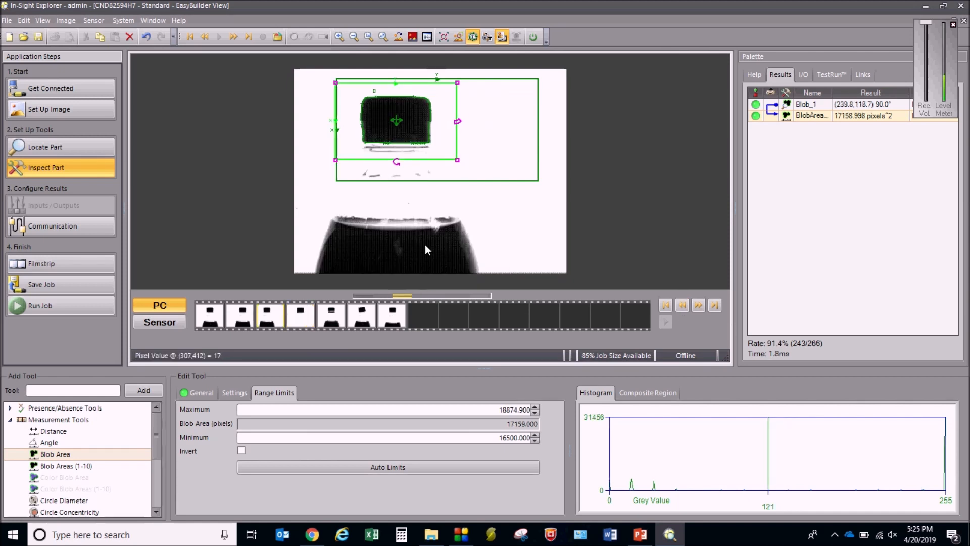